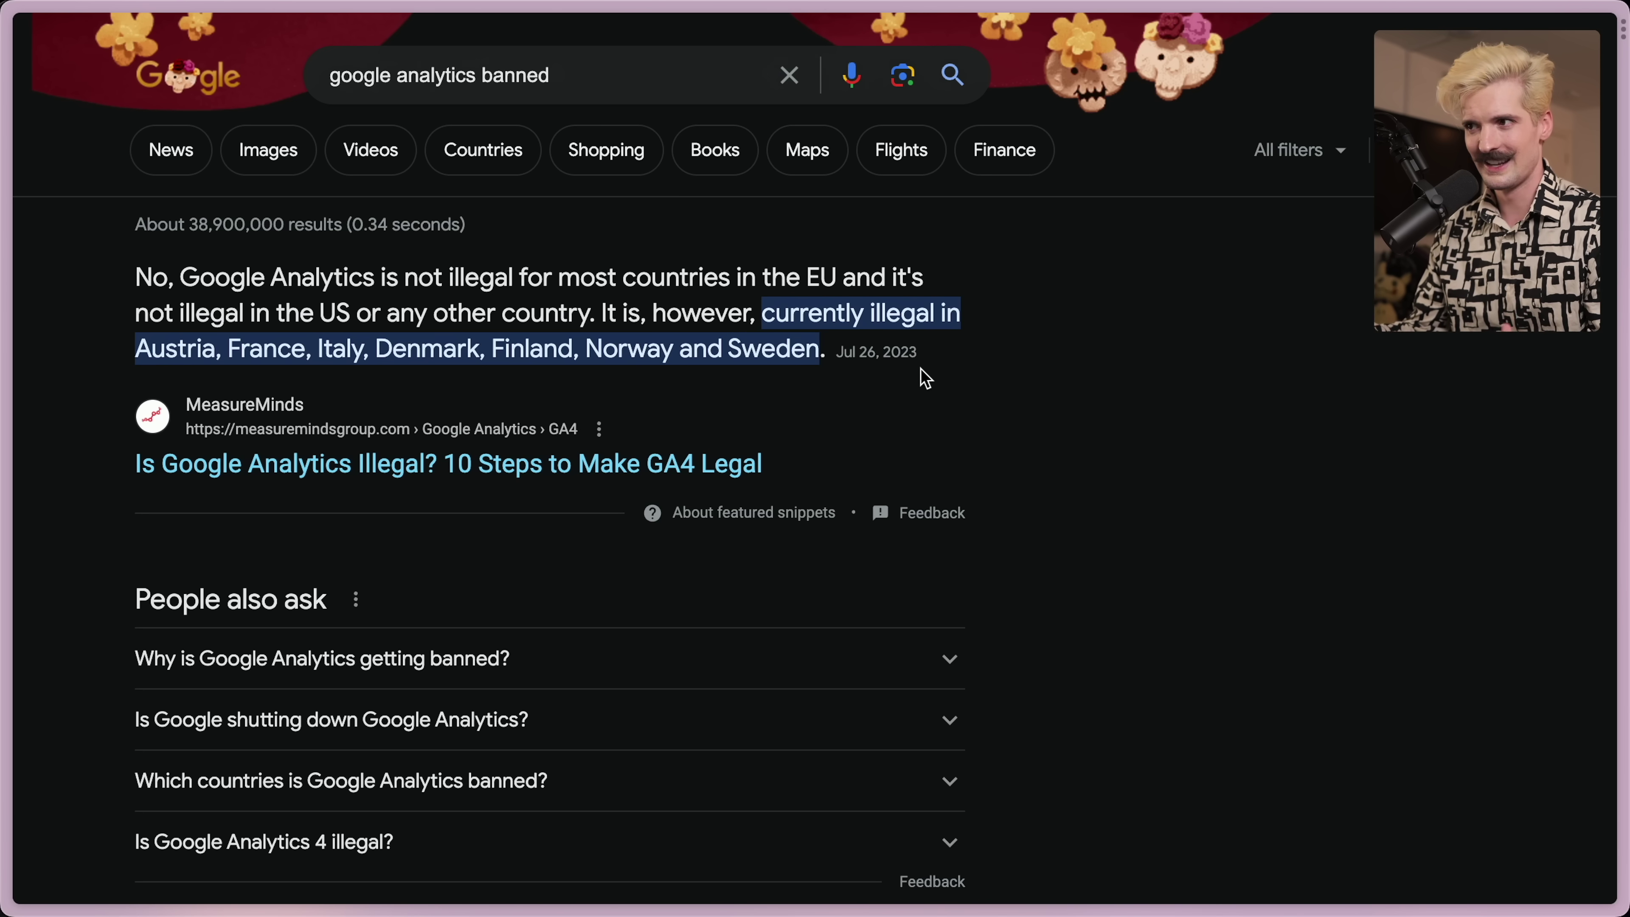
# Reveal the Arc tab list and switch to the X thread about GA4 conversion changes
pyautogui.press('super+s')
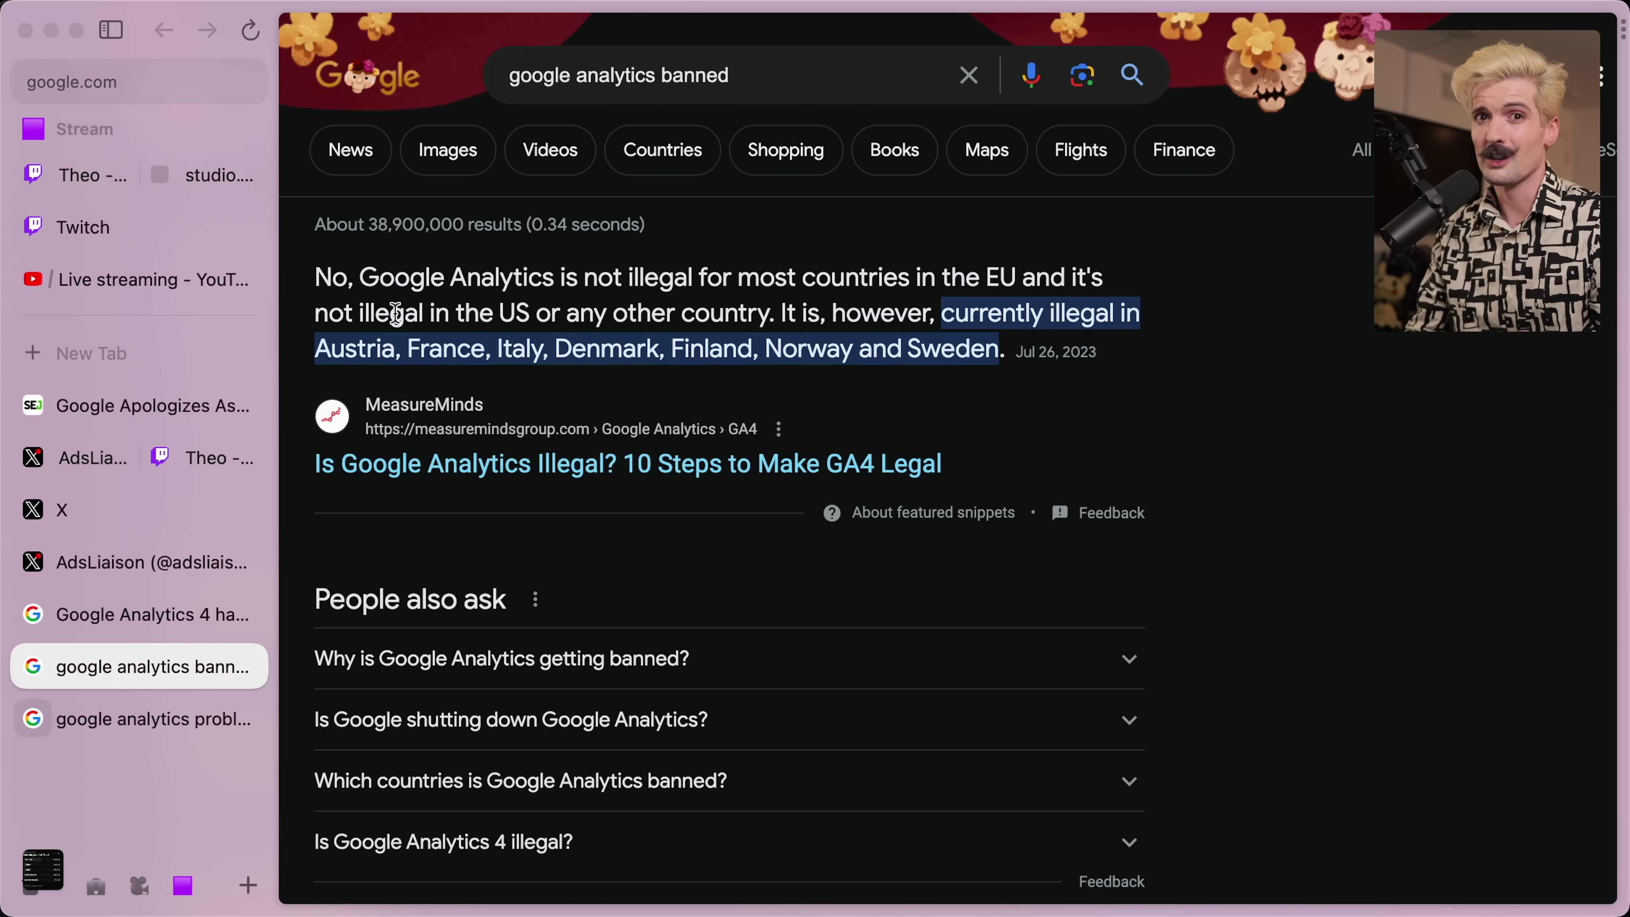
pyautogui.click(102, 461)
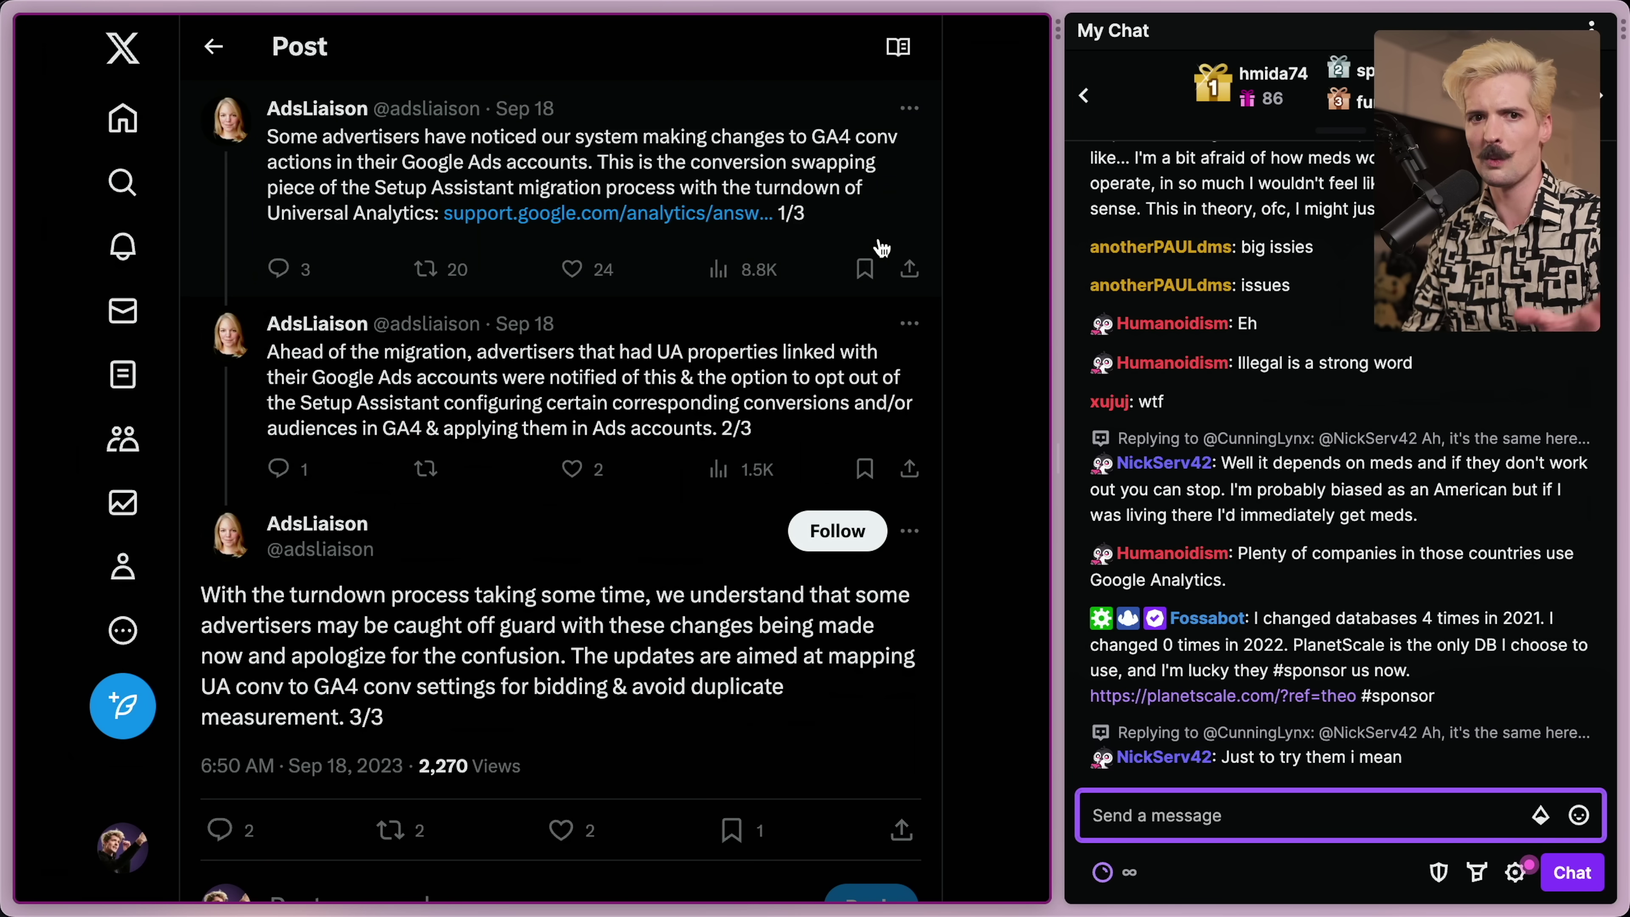
# Scroll through the AdsLiaison GA4 thread to its final post and first reply
pyautogui.scroll(-2, 881, 247)
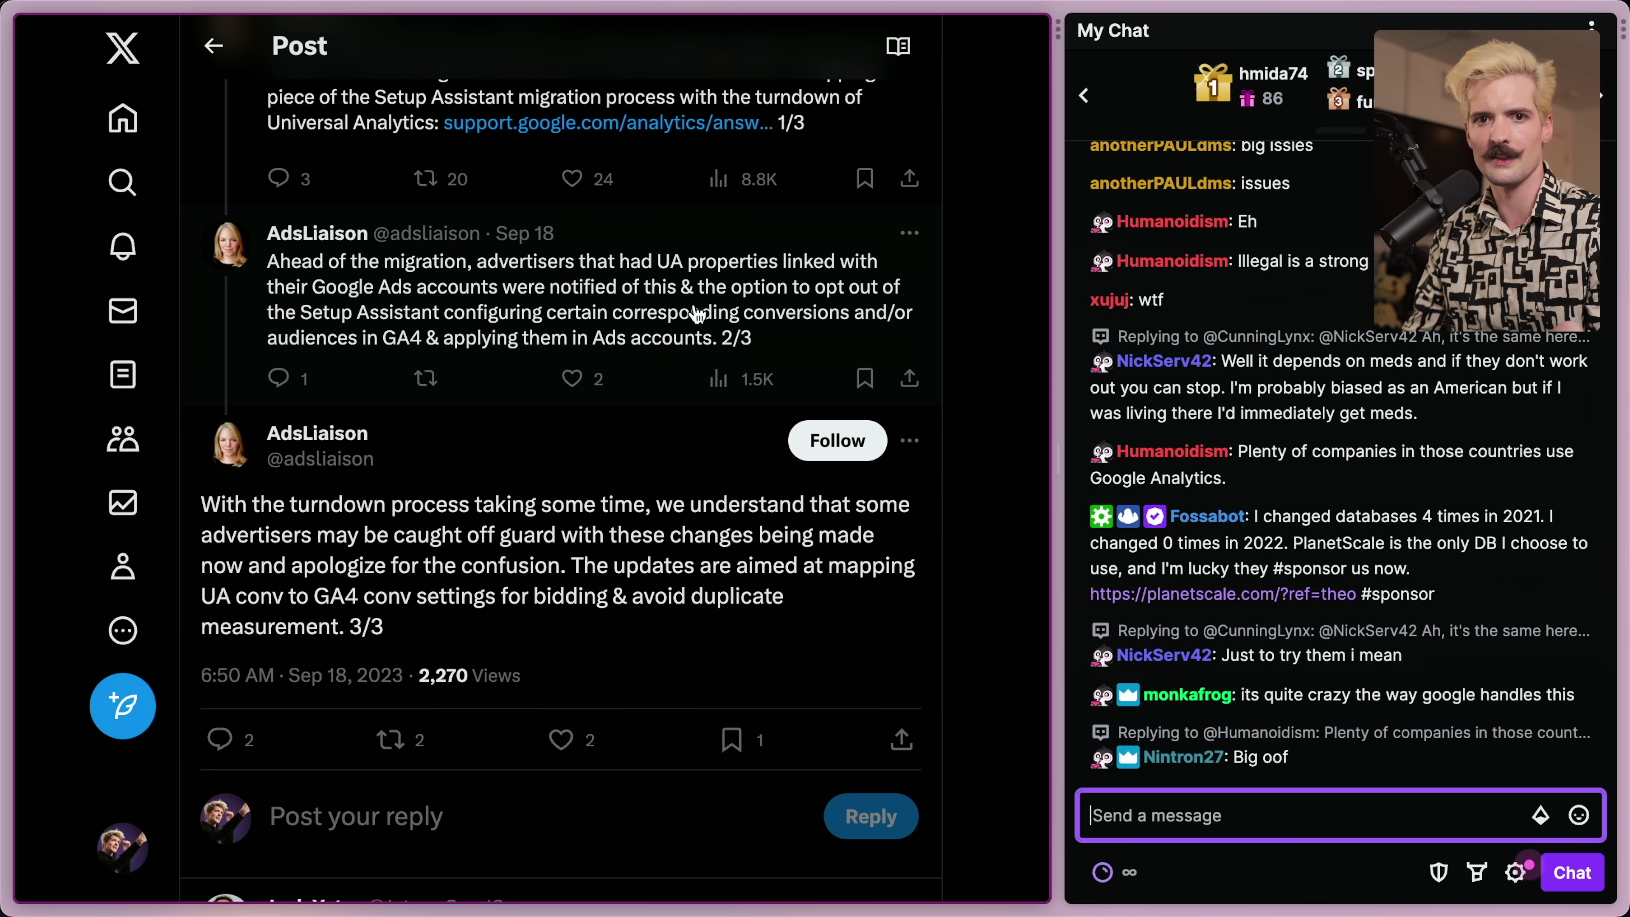
pyautogui.scroll(-3, 748, 353)
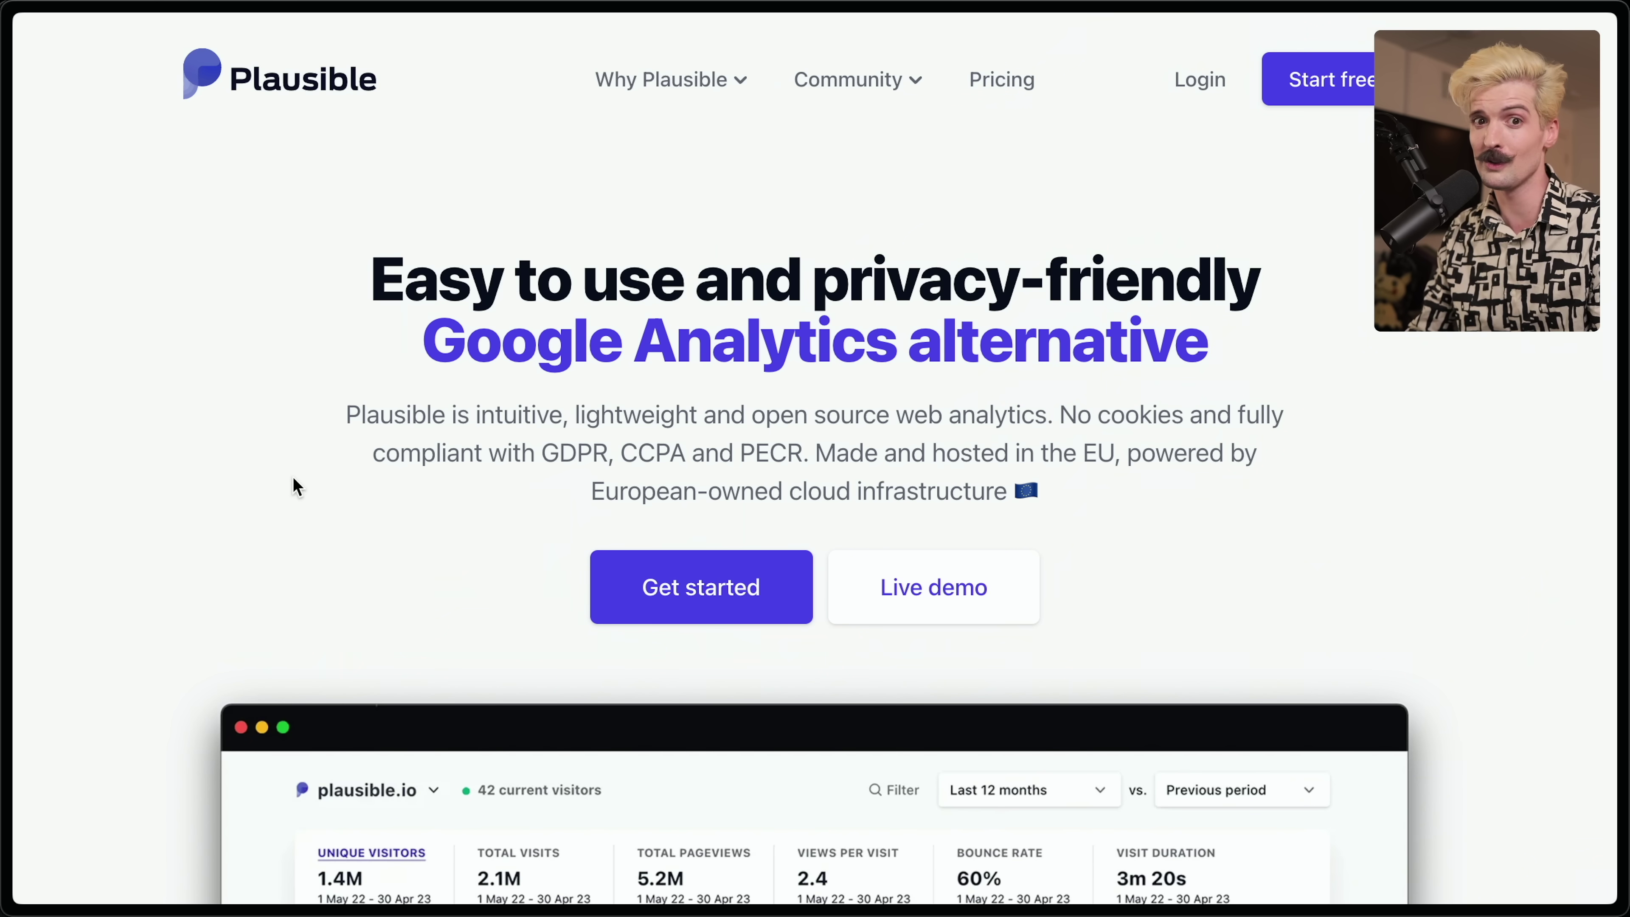
# On Plausible's Pricing section, set monthly pageviews to 1m to see the $69/mo price
pyautogui.click(991, 82)
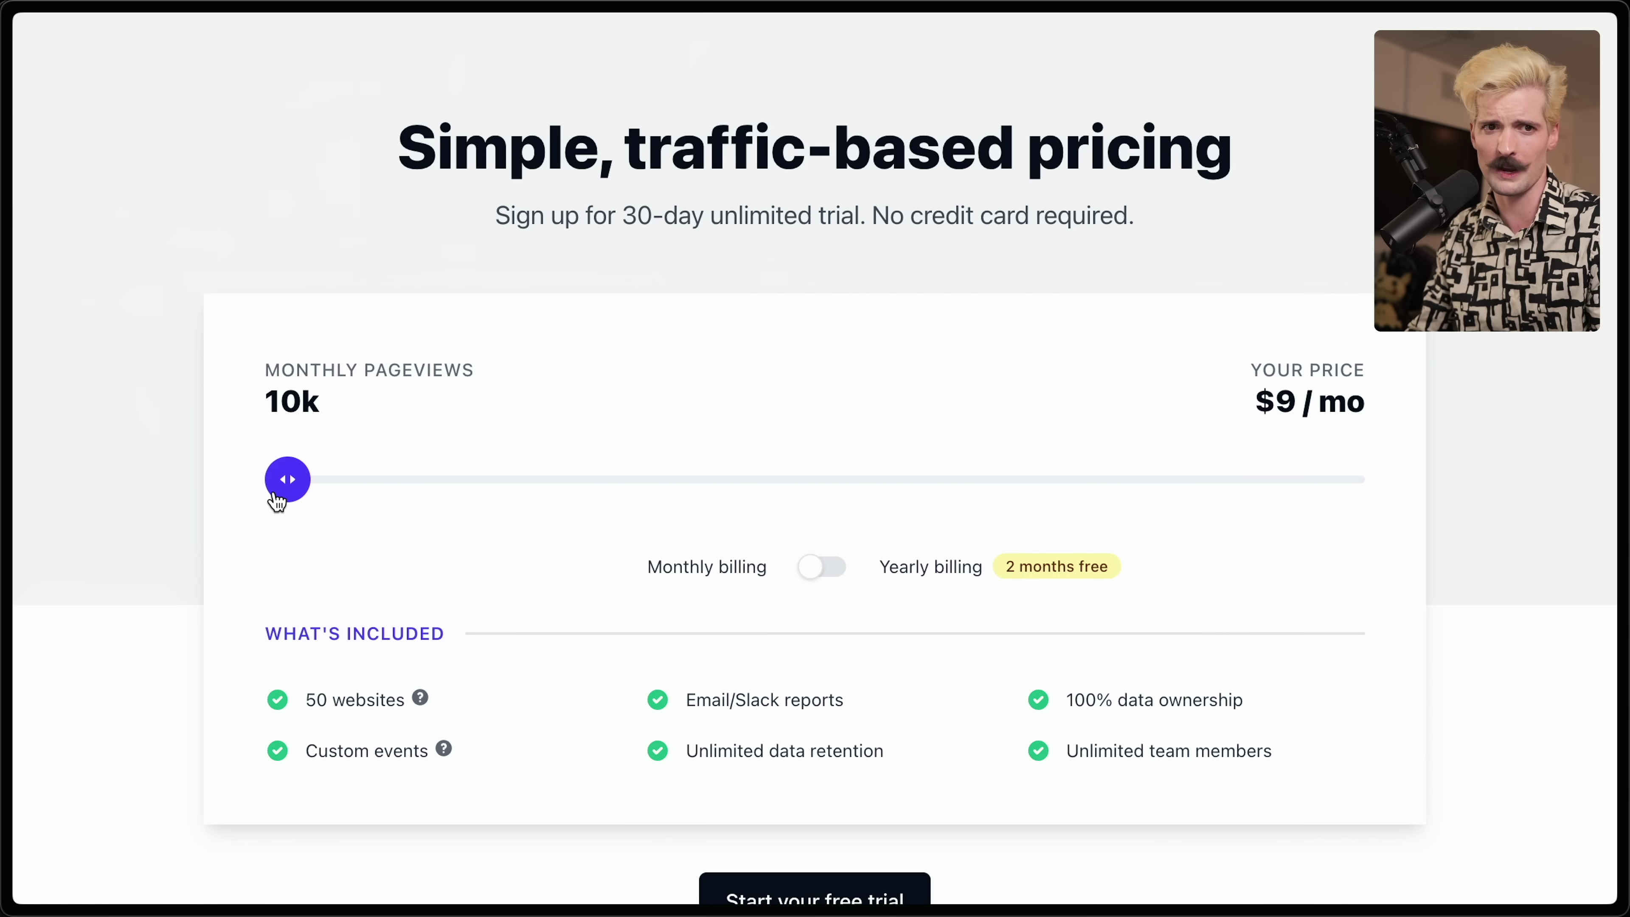
pyautogui.scroll(-4, 445, 589)
pyautogui.scroll(4, 444, 589)
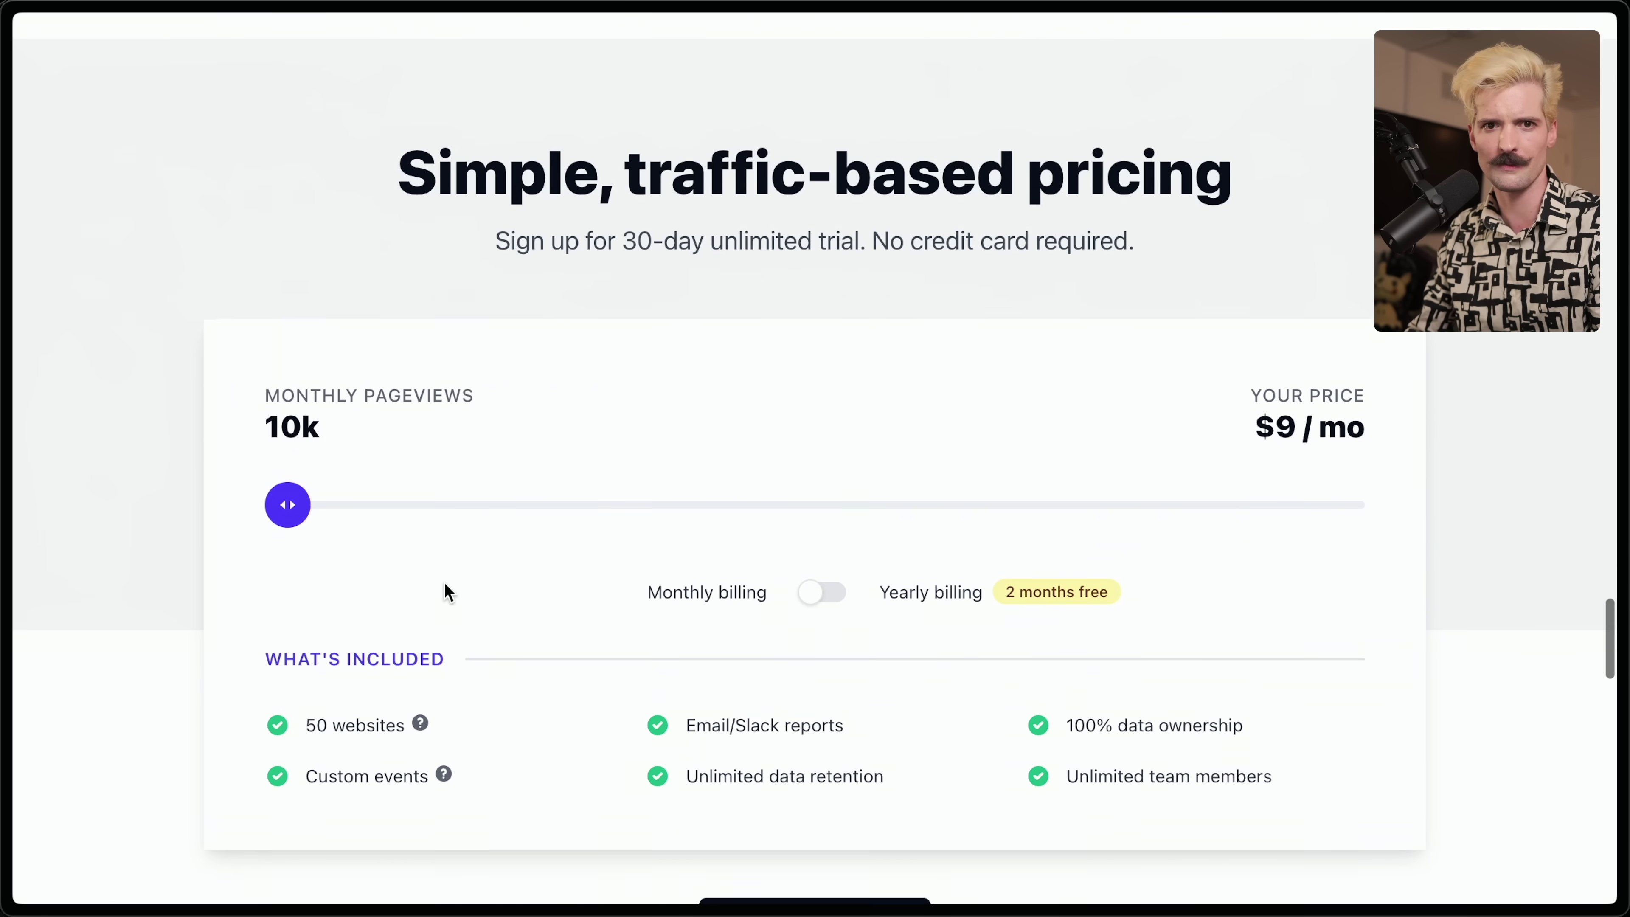
pyautogui.moveTo(288, 505); pyautogui.dragTo(796, 517)
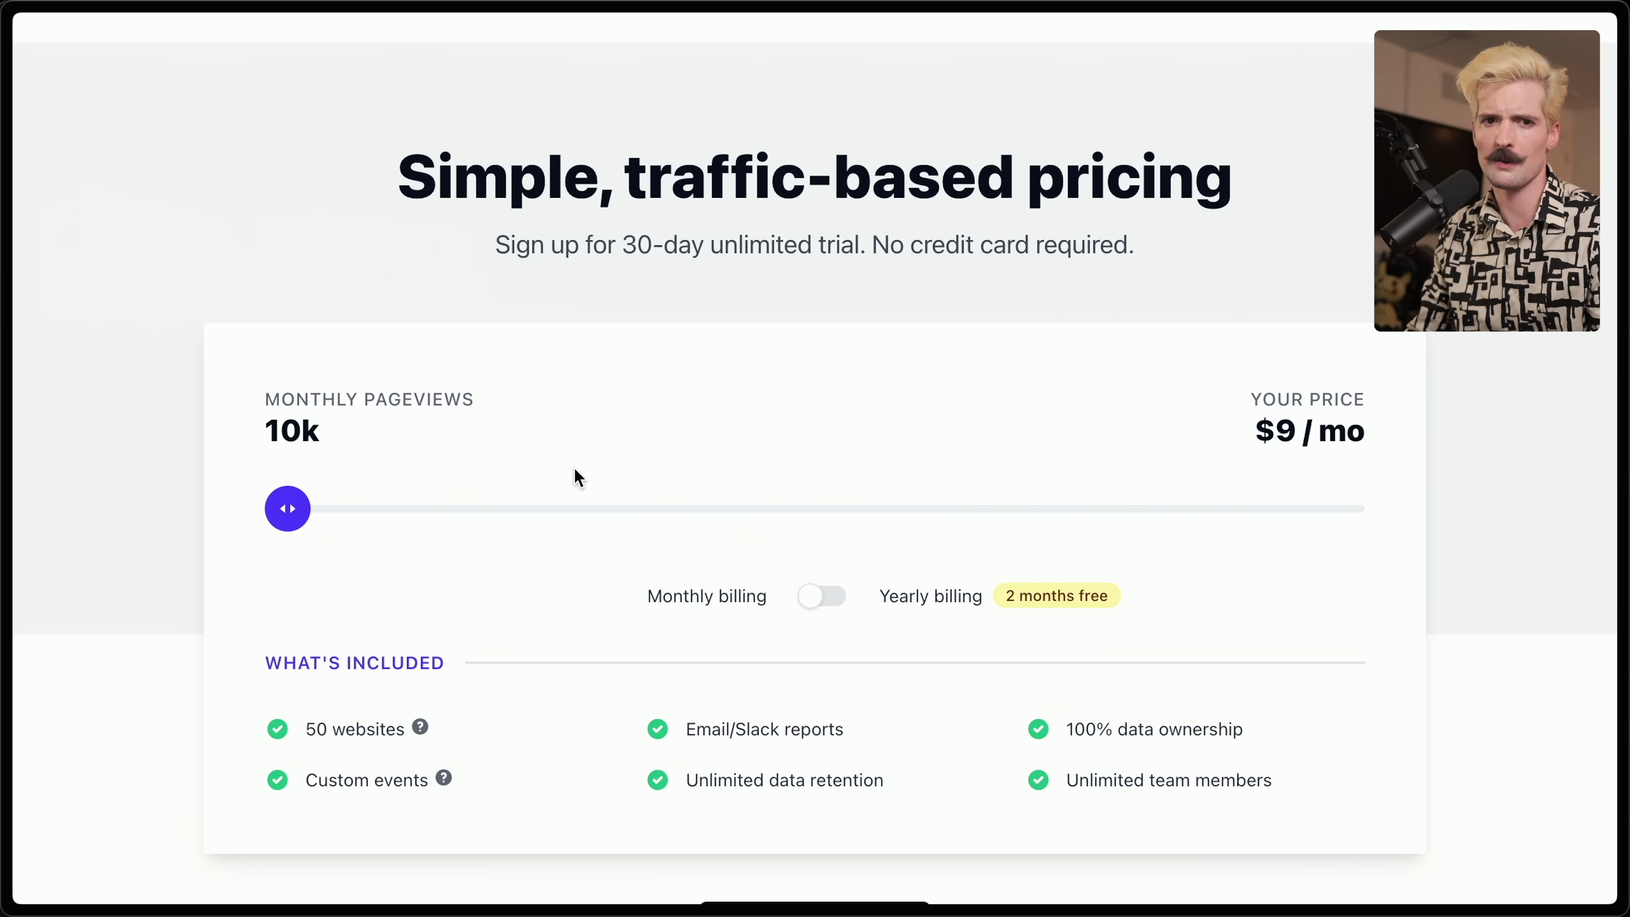
# Look over the sample dashboard screenshot with its Top Sources and Top Pages
pyautogui.scroll(20, 781, 432)
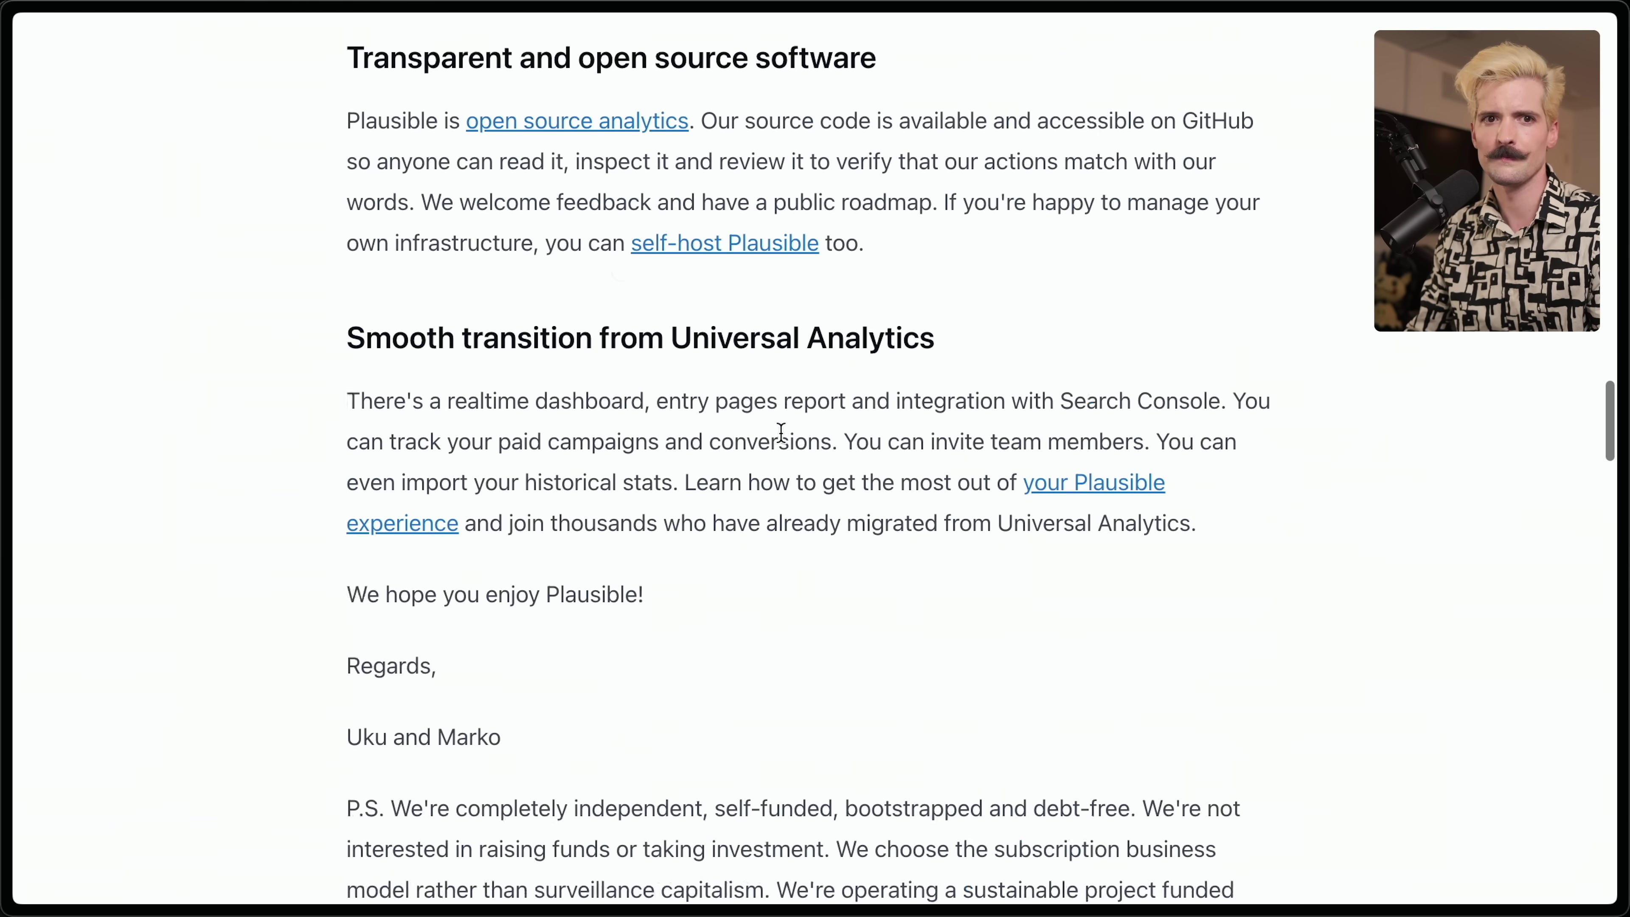
pyautogui.scroll(15, 780, 433)
pyautogui.scroll(-10, 781, 432)
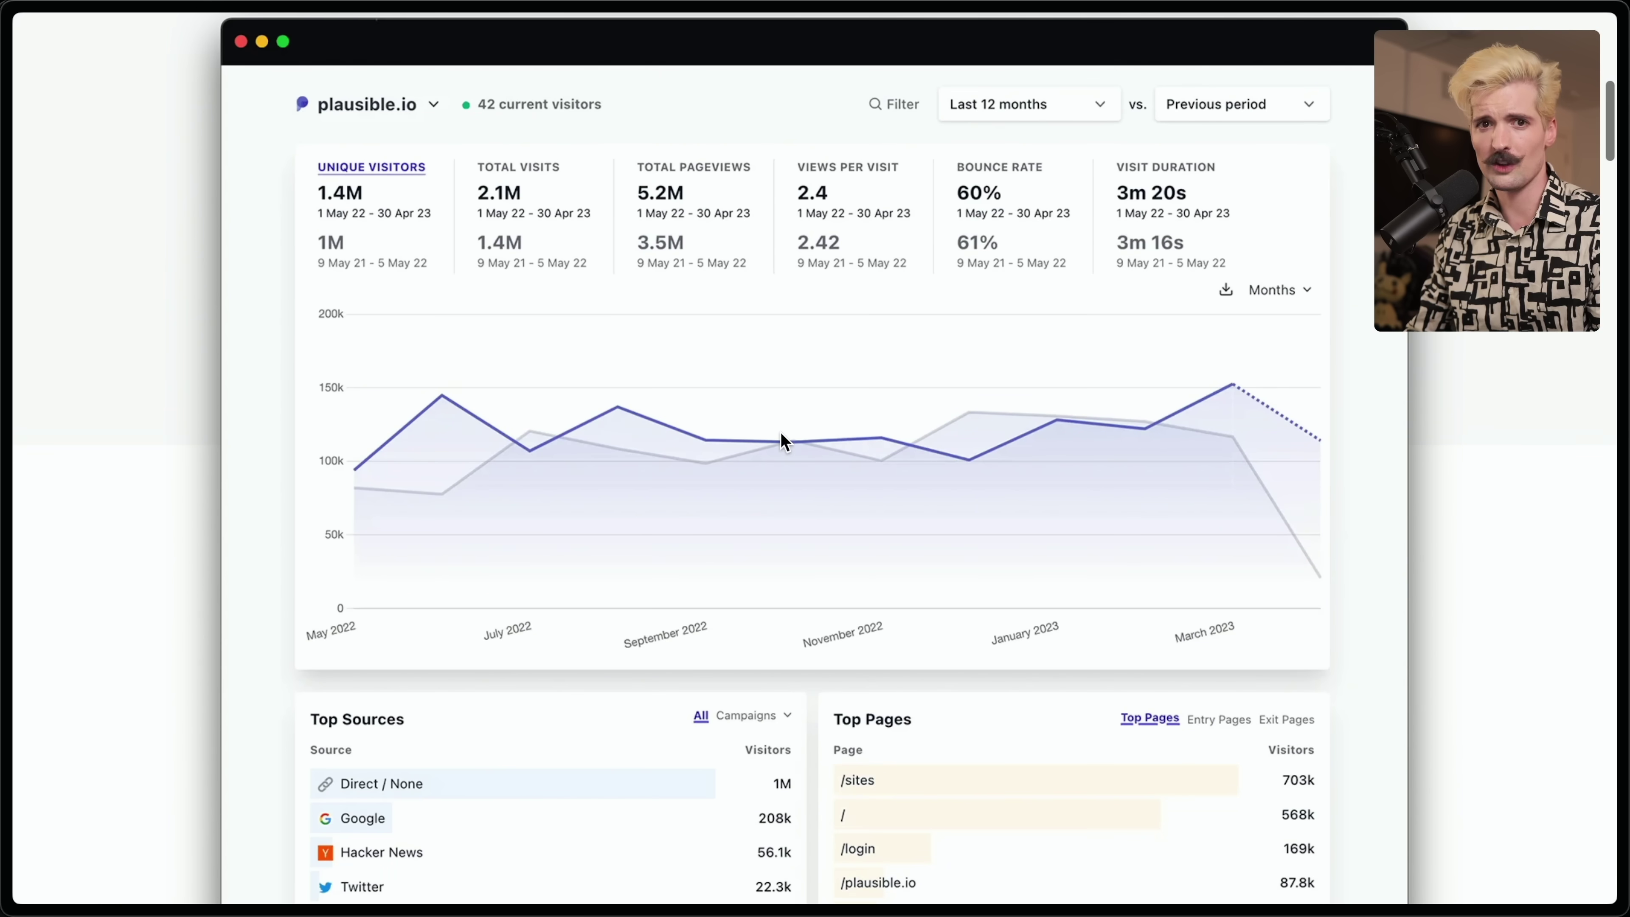
pyautogui.scroll(-3, 828, 394)
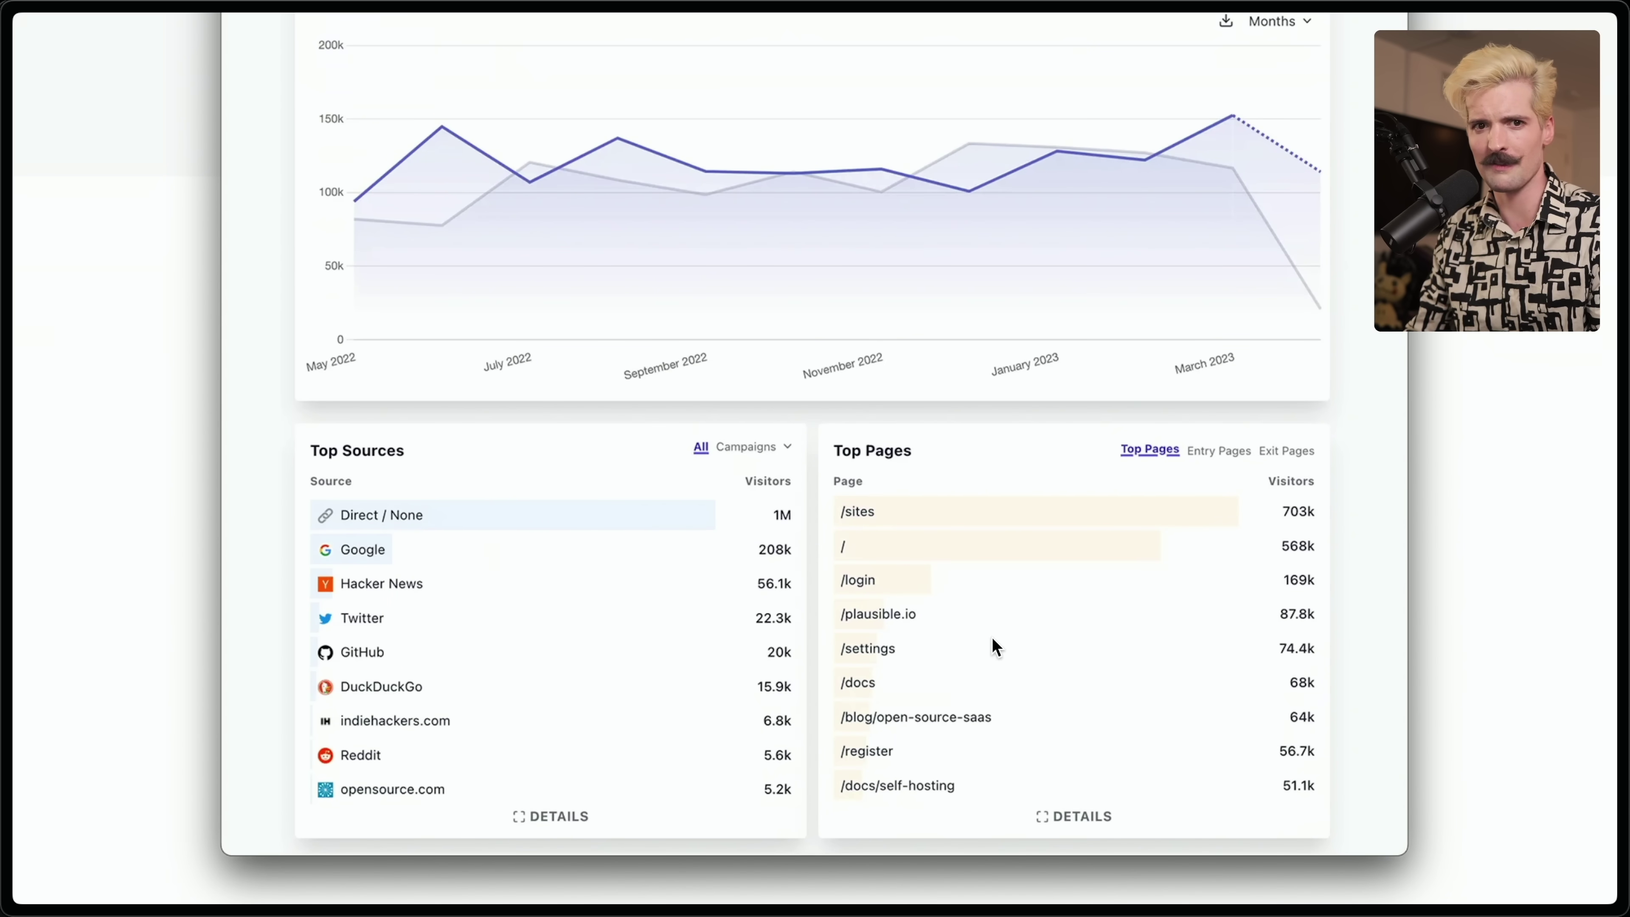
pyautogui.scroll(5, 992, 648)
pyautogui.scroll(-1, 994, 645)
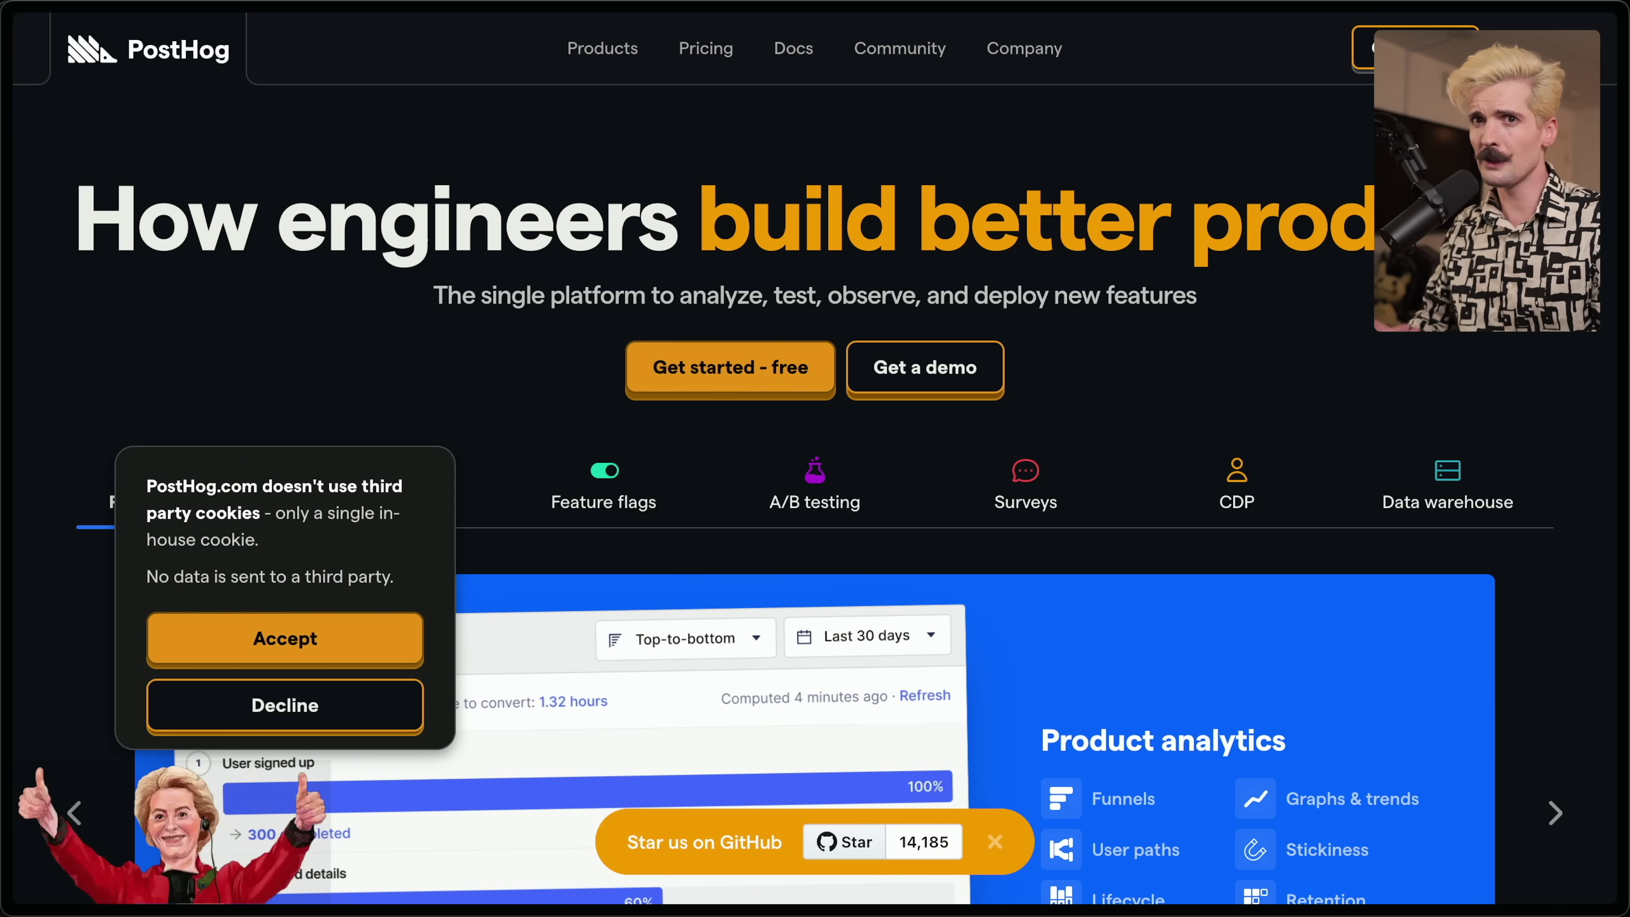
# Accept PostHog's cookie notice and view the Session replay feature showcase
pyautogui.click(281, 643)
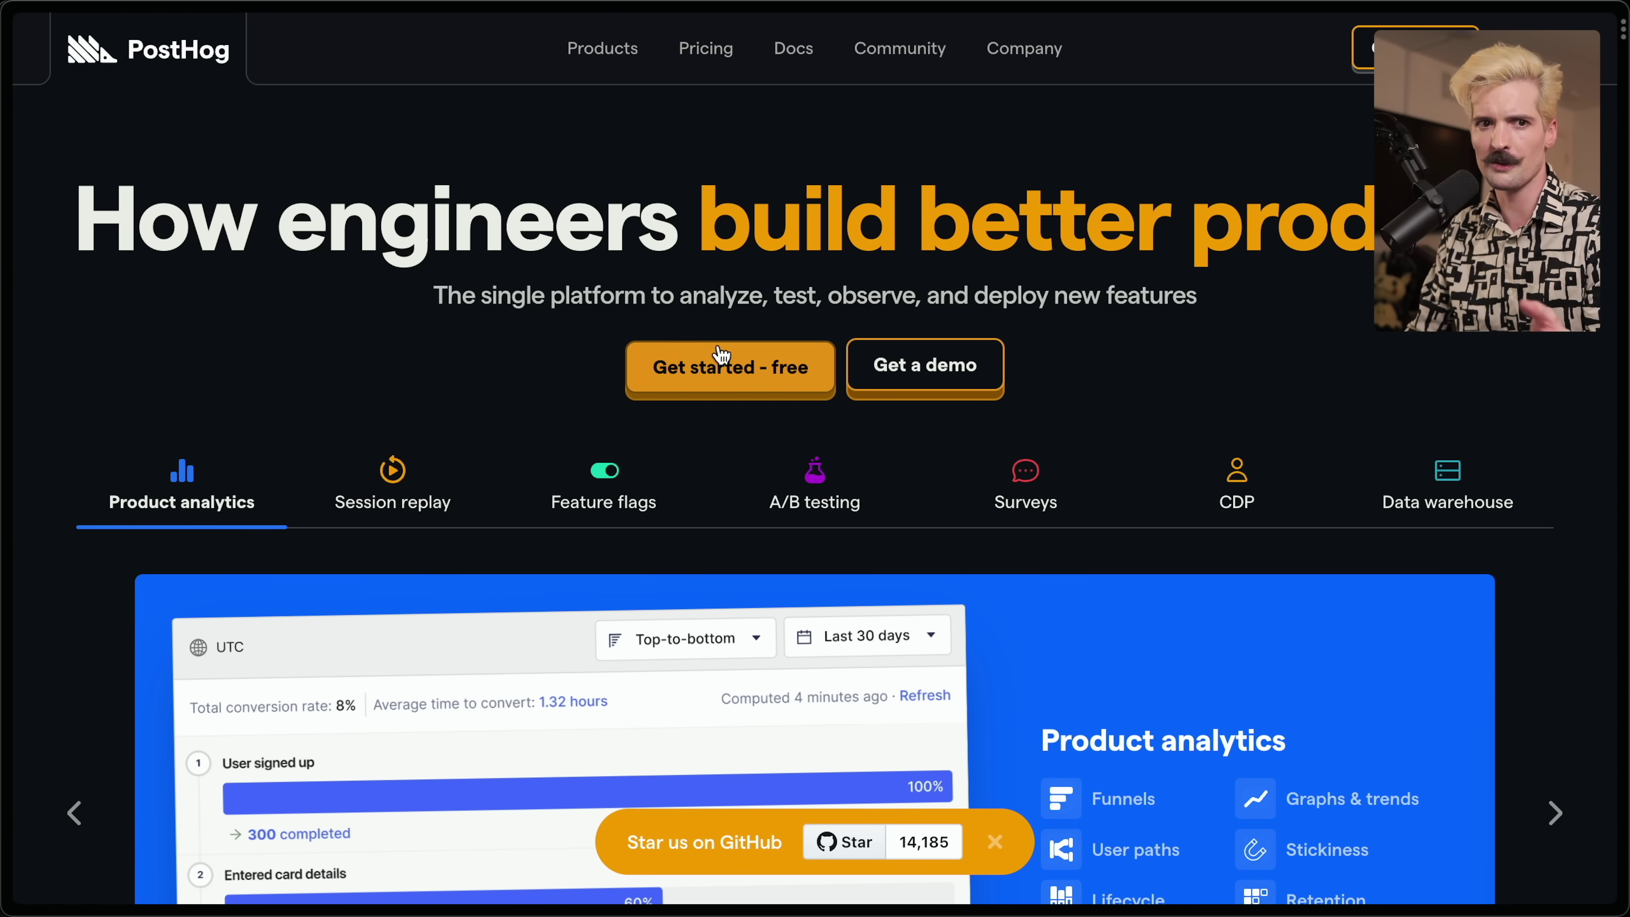
pyautogui.click(372, 500)
pyautogui.scroll(-3, 302, 359)
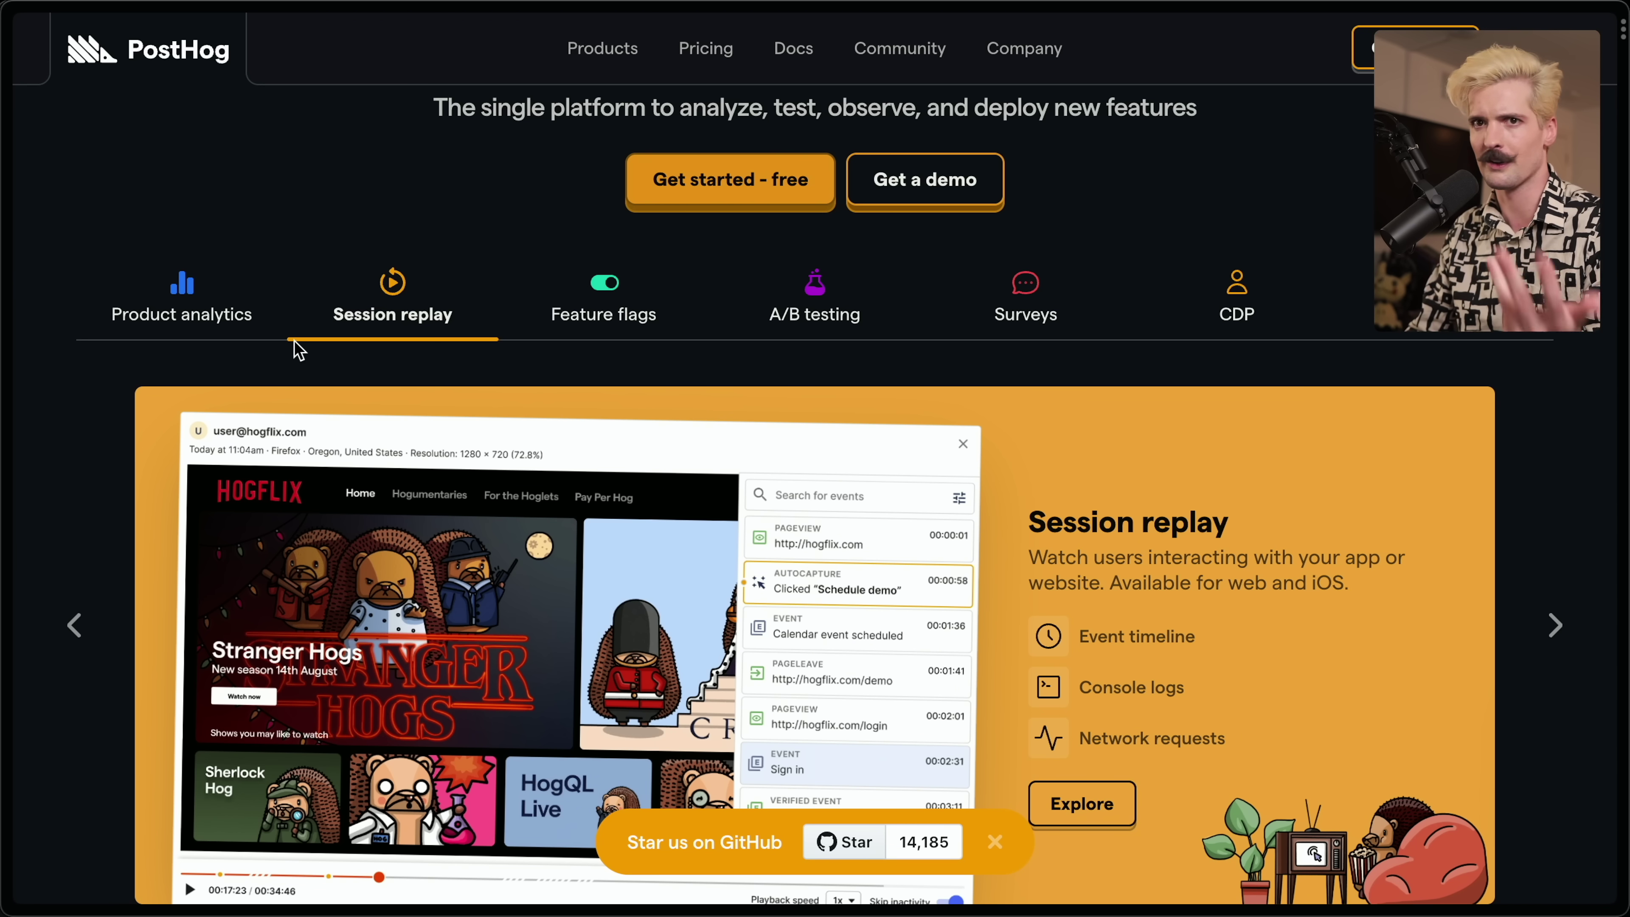
# Switch back to the Product analytics feature showcase on the homepage
pyautogui.click(184, 305)
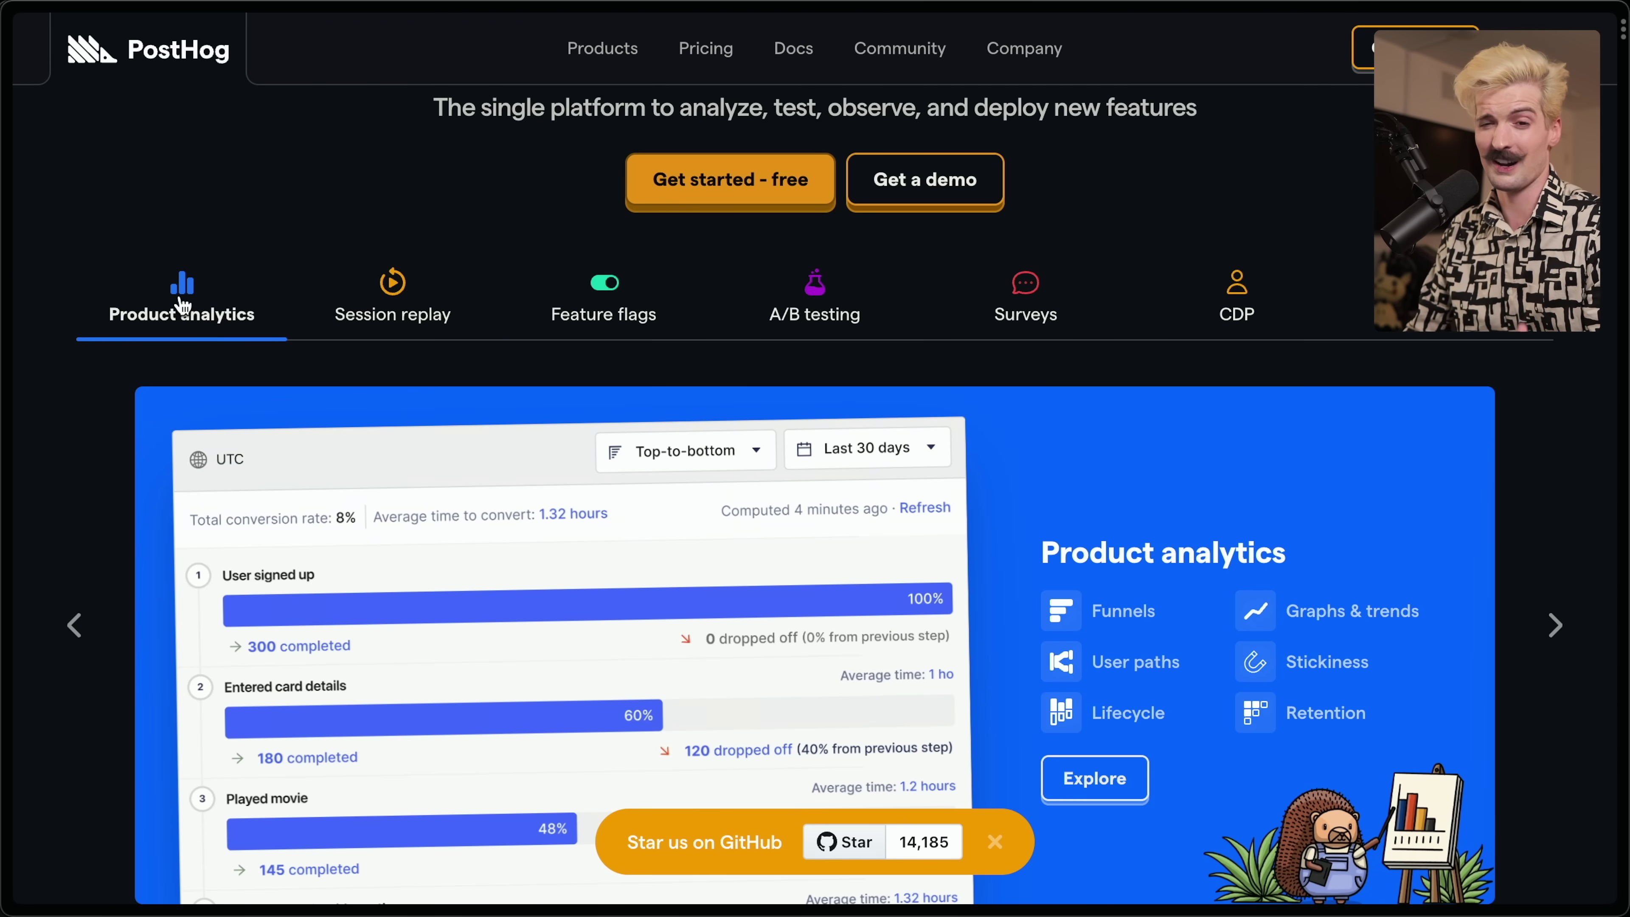
pyautogui.scroll(-3, 185, 305)
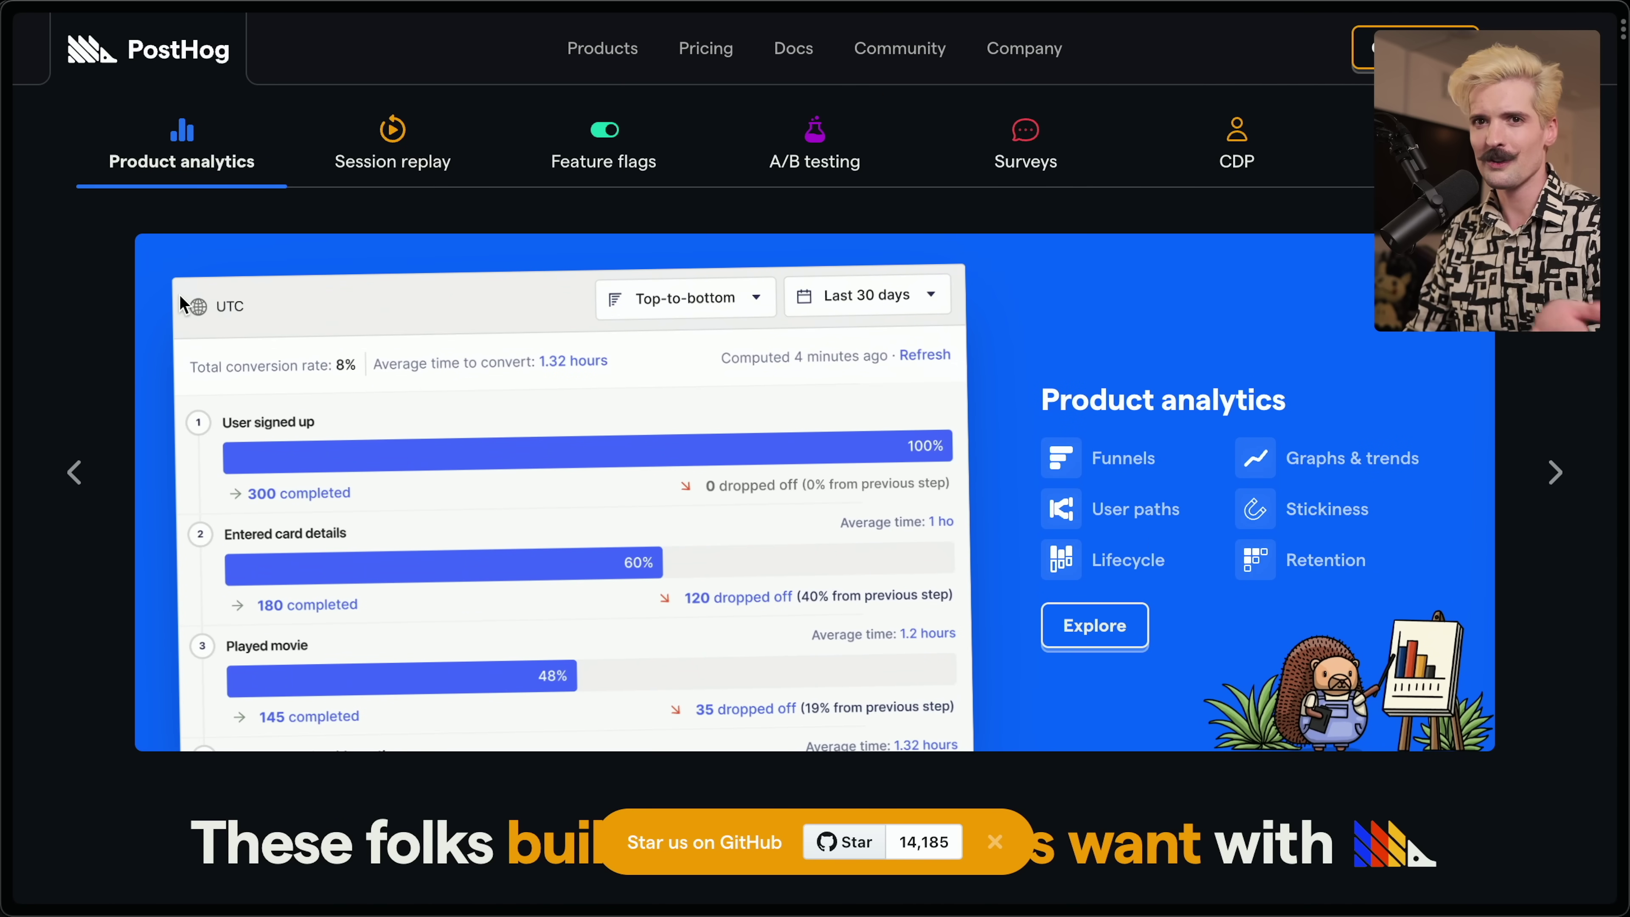
pyautogui.scroll(5, 180, 302)
# On the Pricing page, note the 1 million free events/mo and check the volume discount breakdown
pyautogui.click(701, 83)
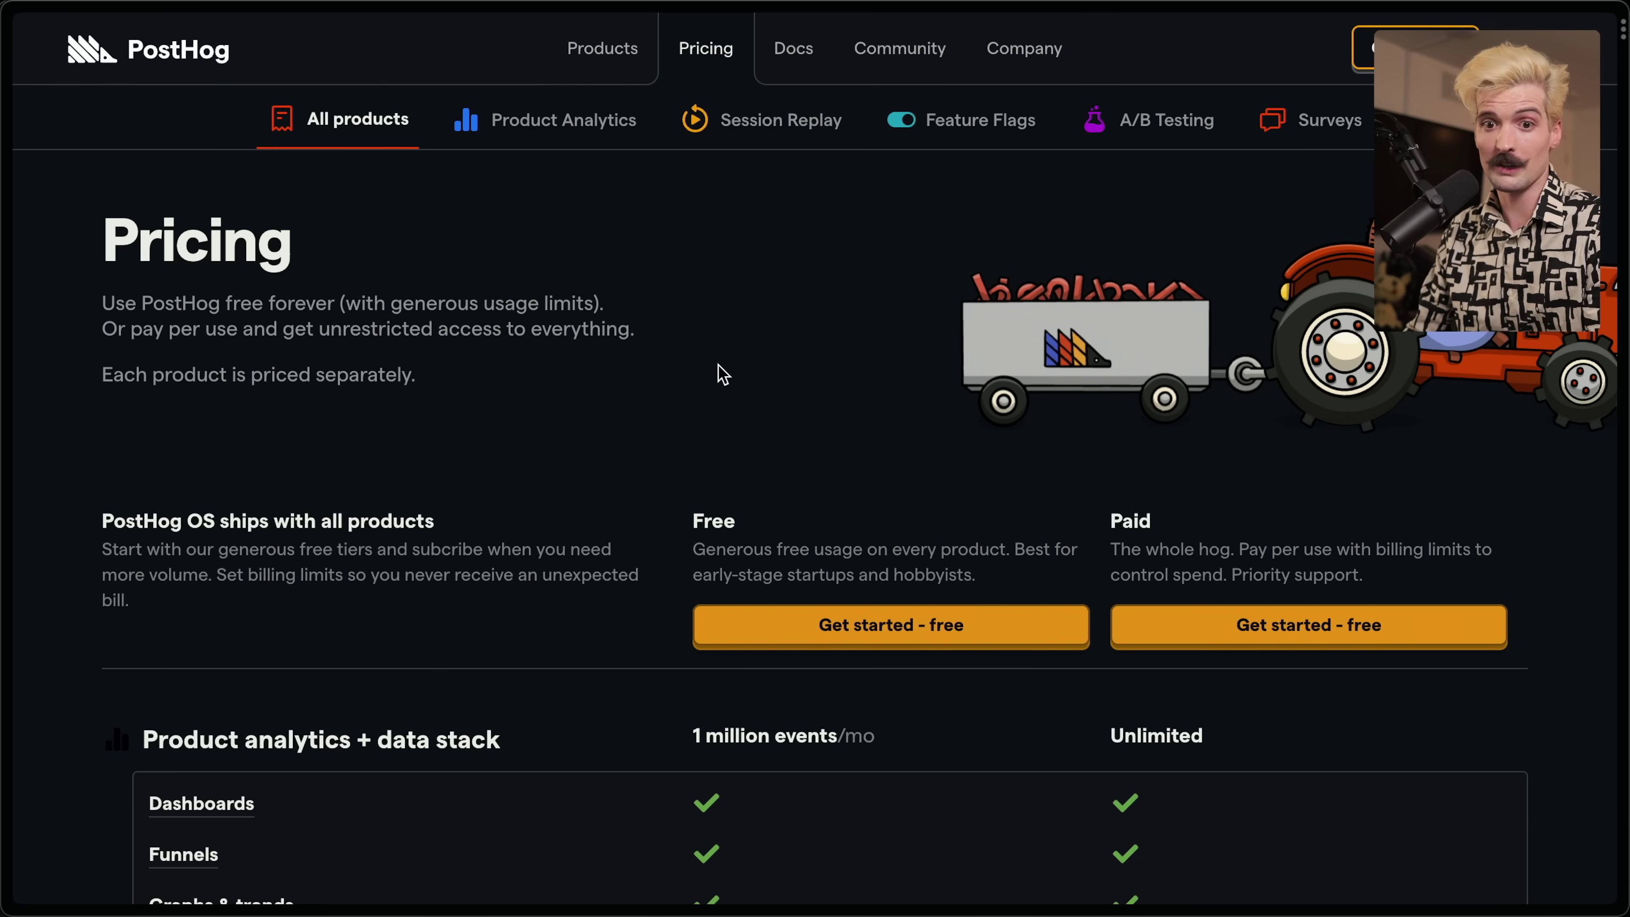
pyautogui.scroll(-5, 719, 371)
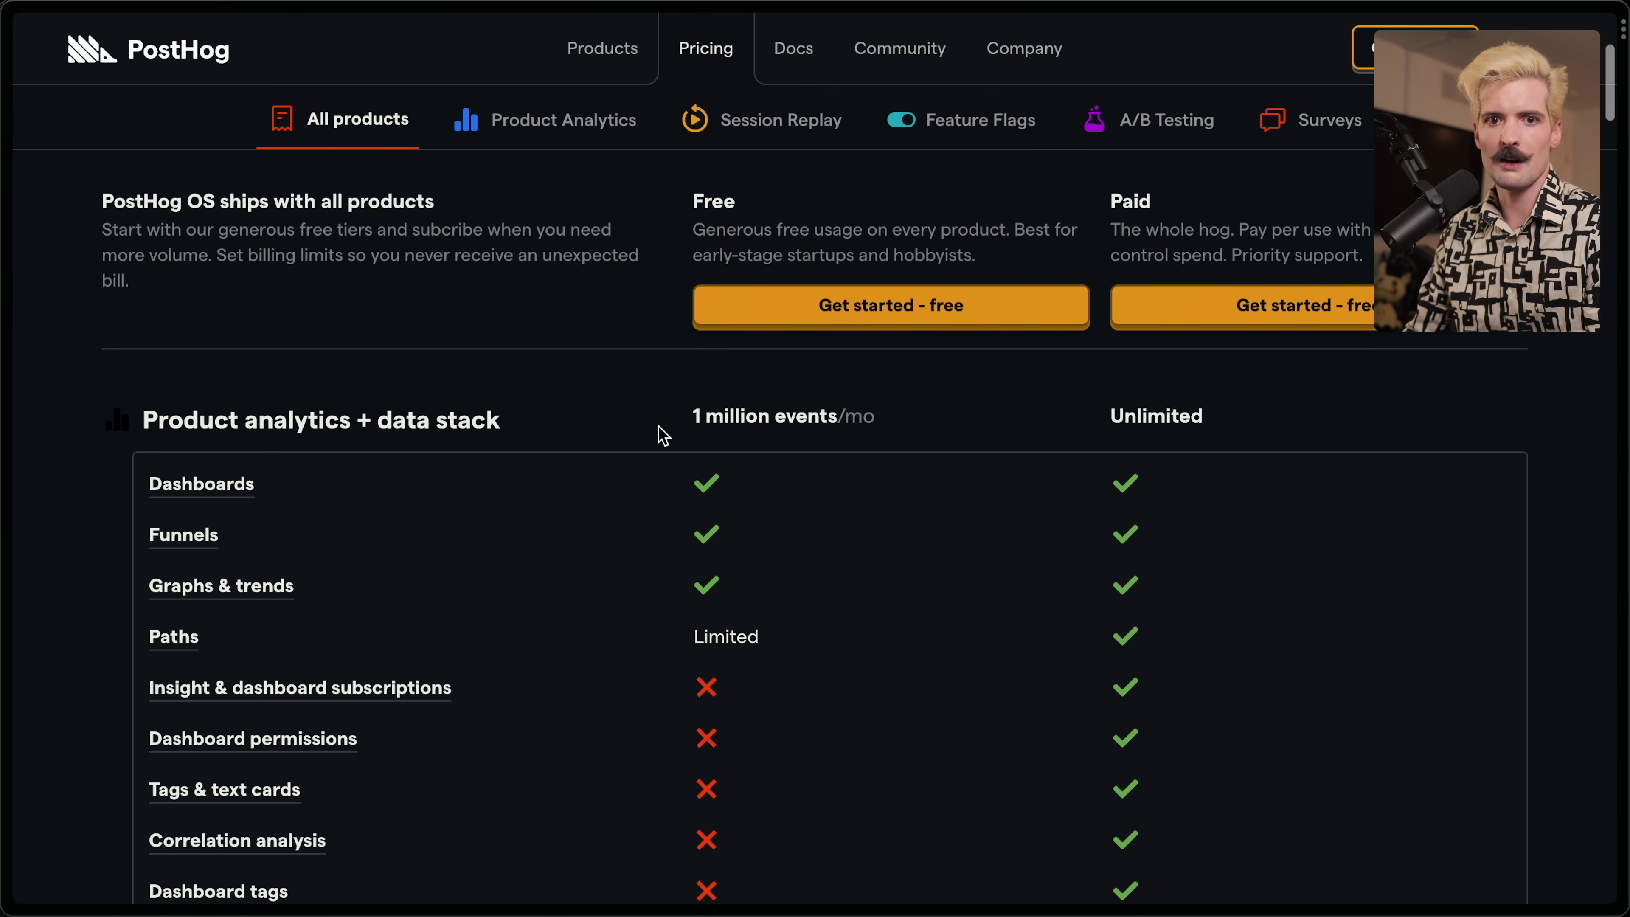
pyautogui.moveTo(659, 432); pyautogui.dragTo(915, 435)
pyautogui.scroll(-8, 915, 435)
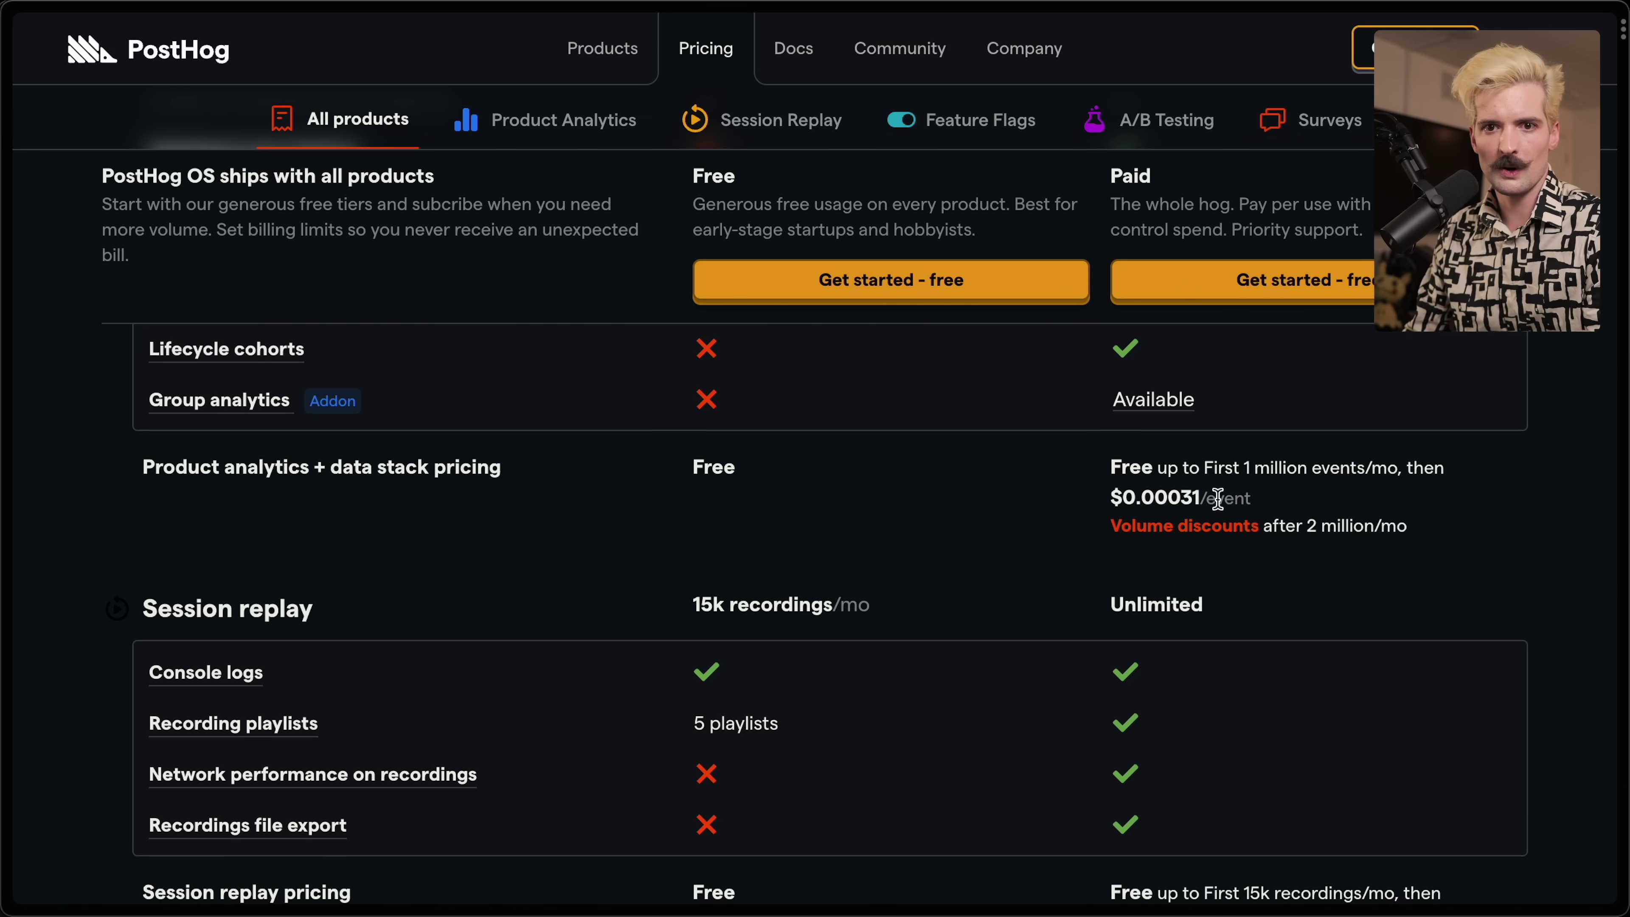
pyautogui.click(1215, 526)
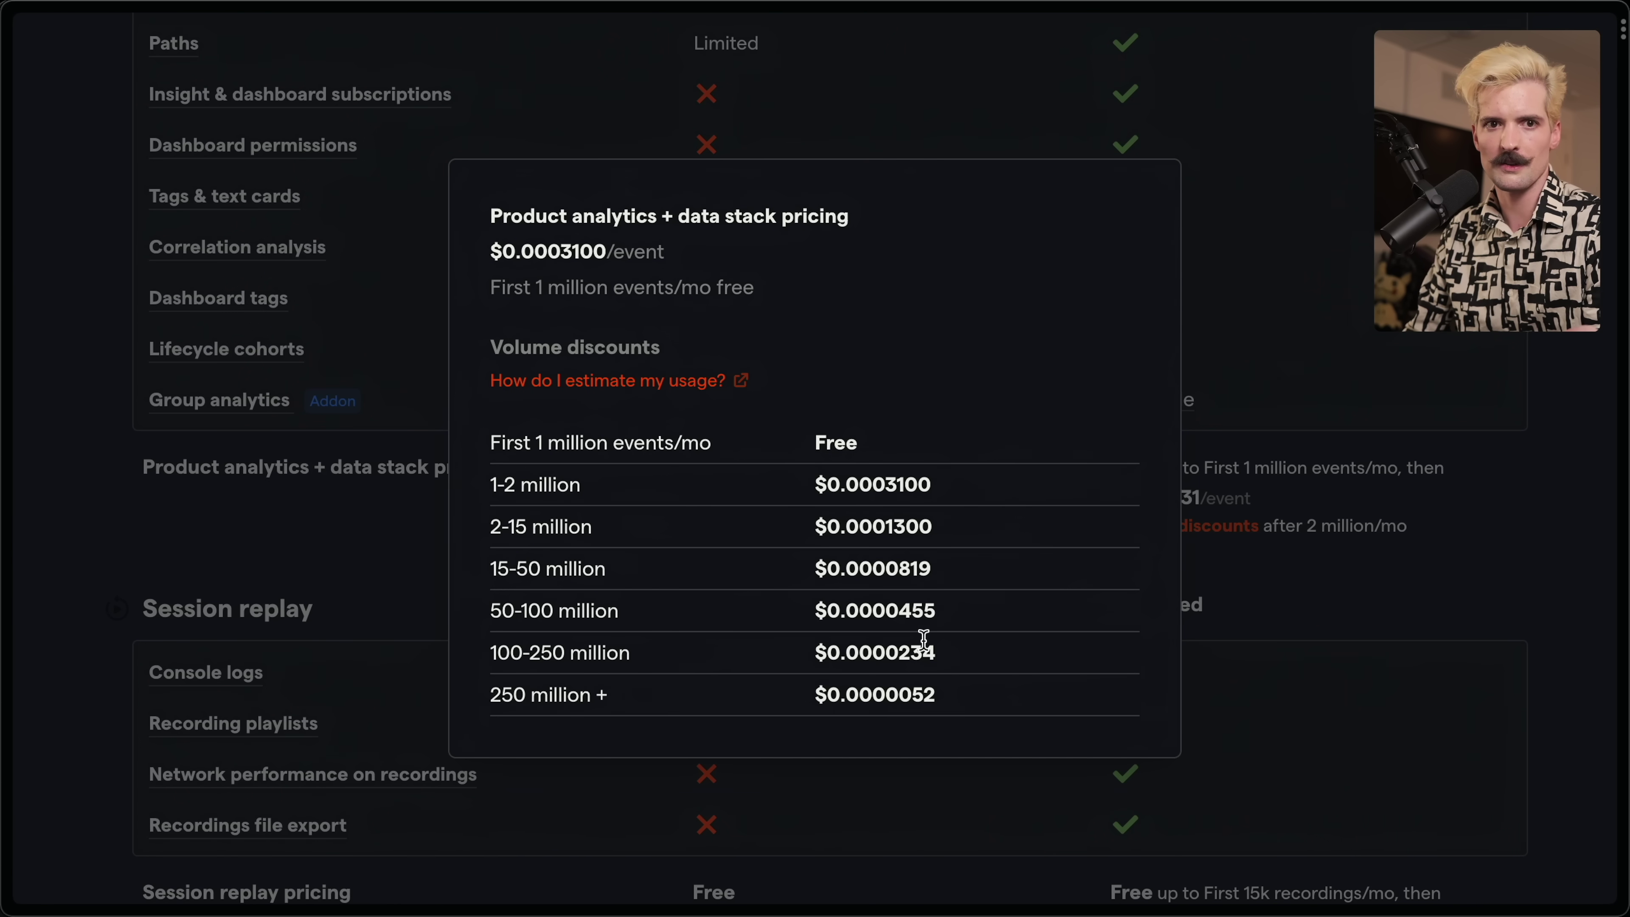
pyautogui.click(1299, 255)
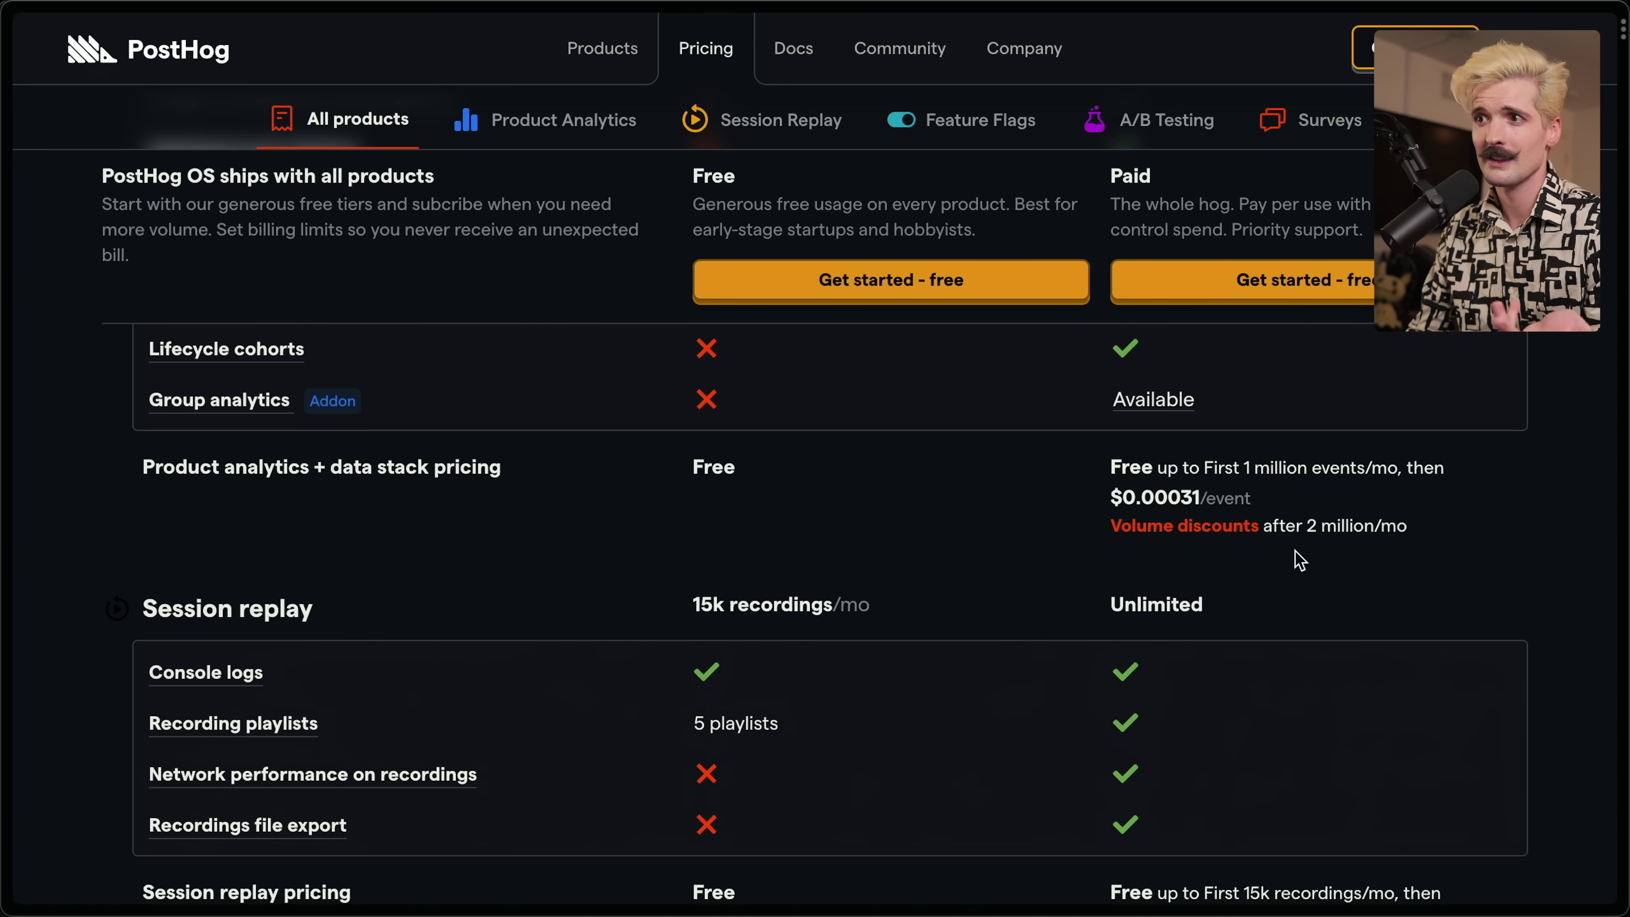
# Review session replay's 15k free recordings/mo and per-recording price, then open Product Analytics
pyautogui.scroll(-3, 1299, 560)
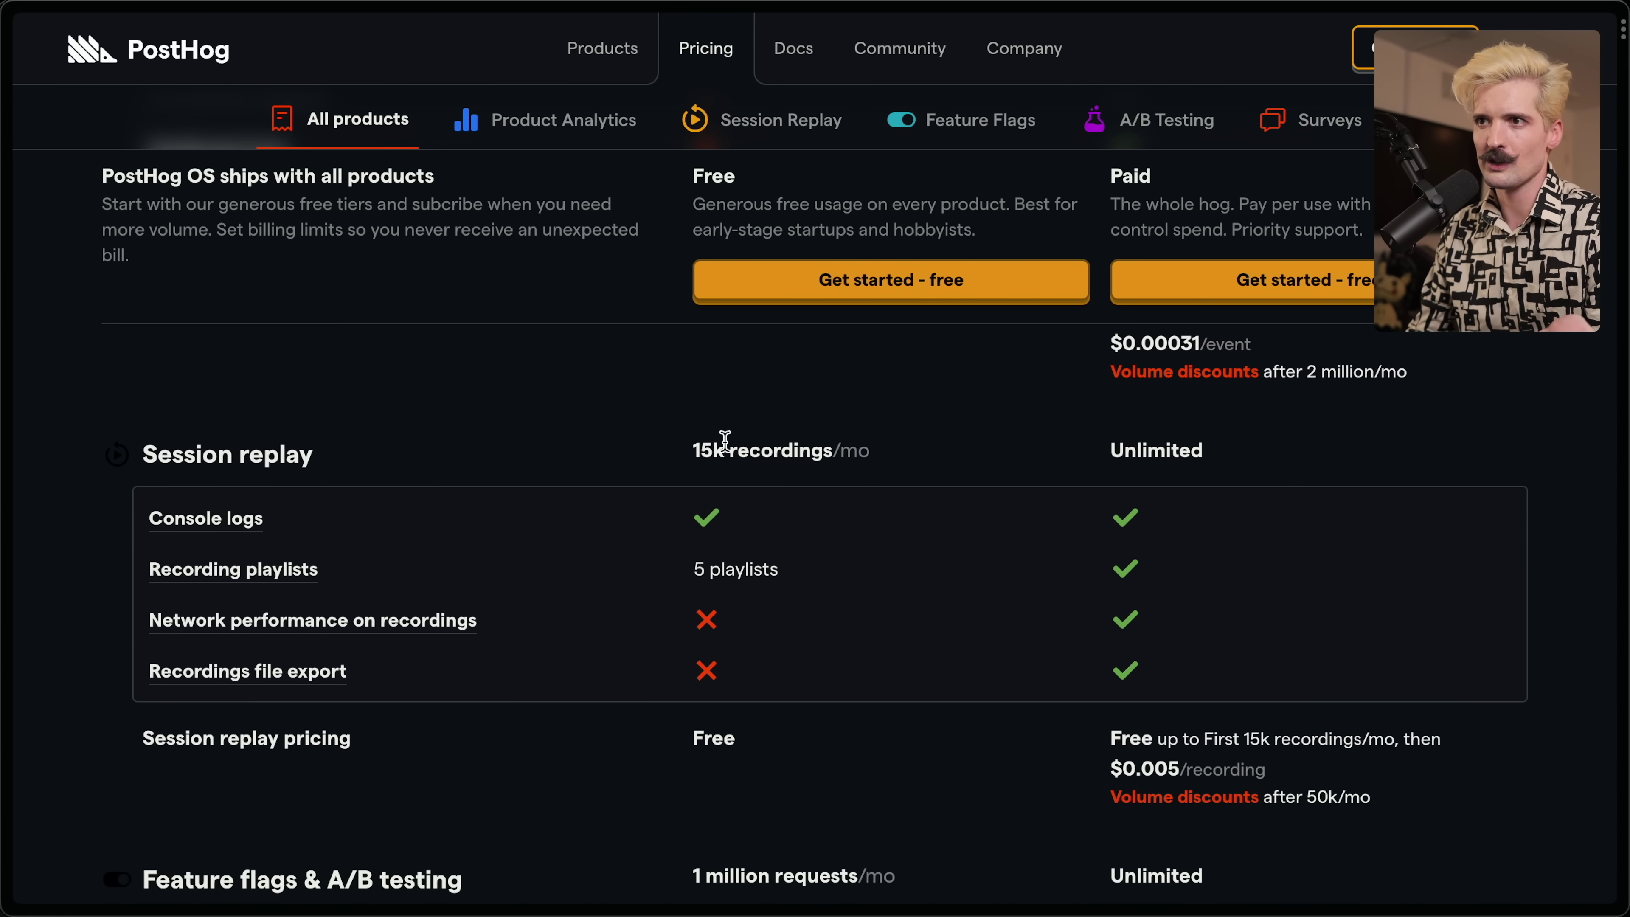
pyautogui.moveTo(692, 451); pyautogui.dragTo(872, 451)
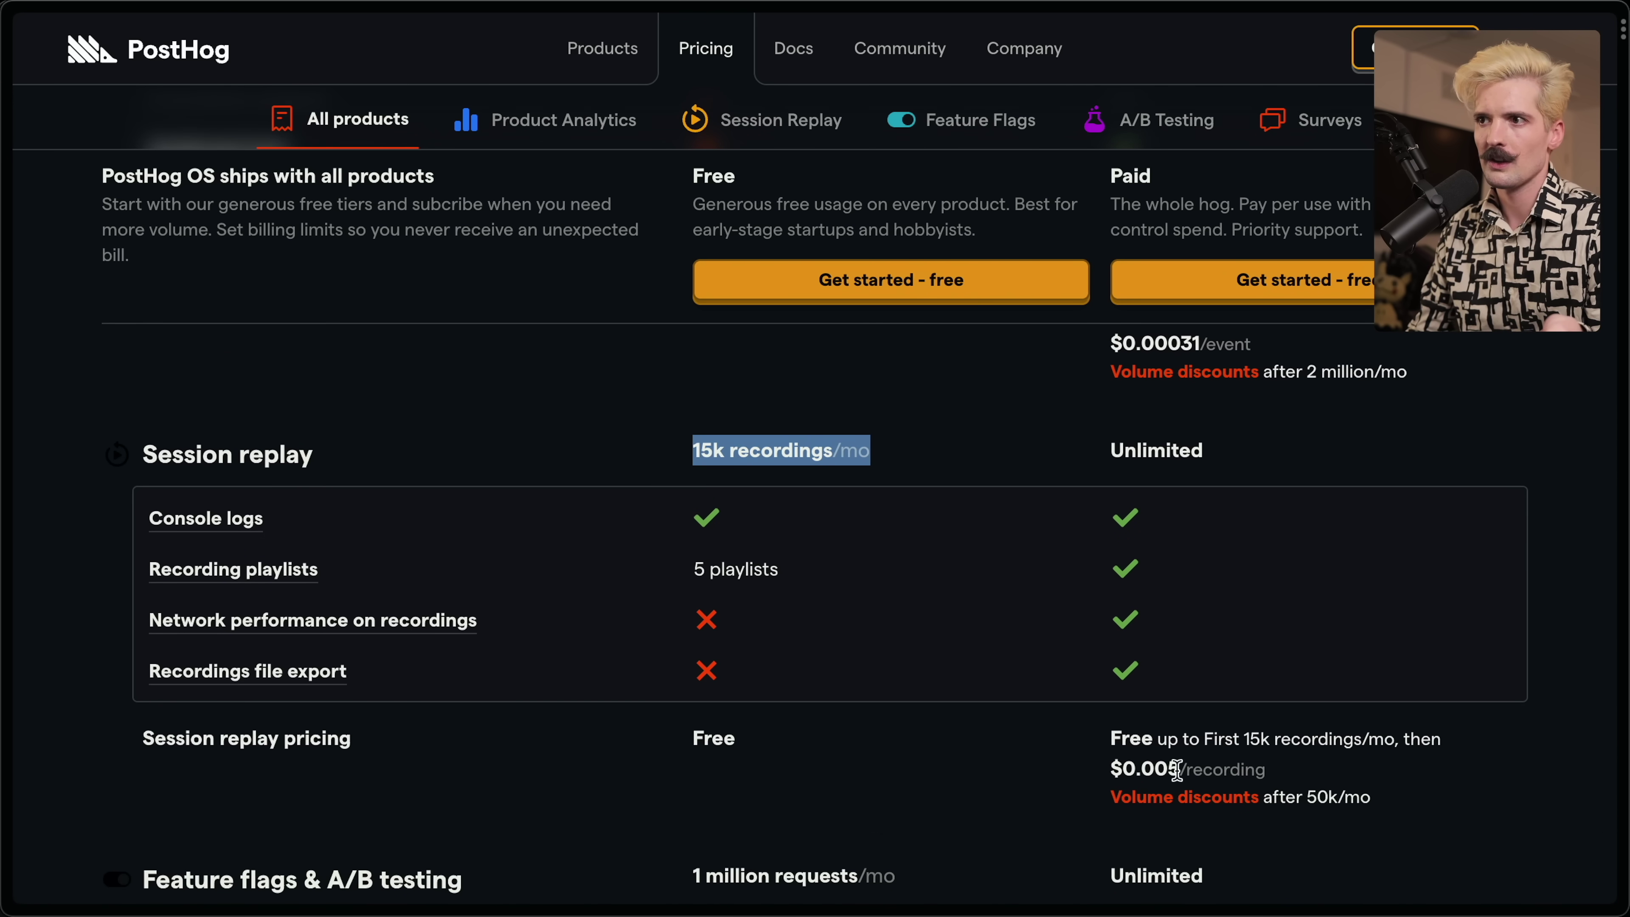
pyautogui.moveTo(1098, 772); pyautogui.dragTo(1334, 796)
pyautogui.click(1419, 804)
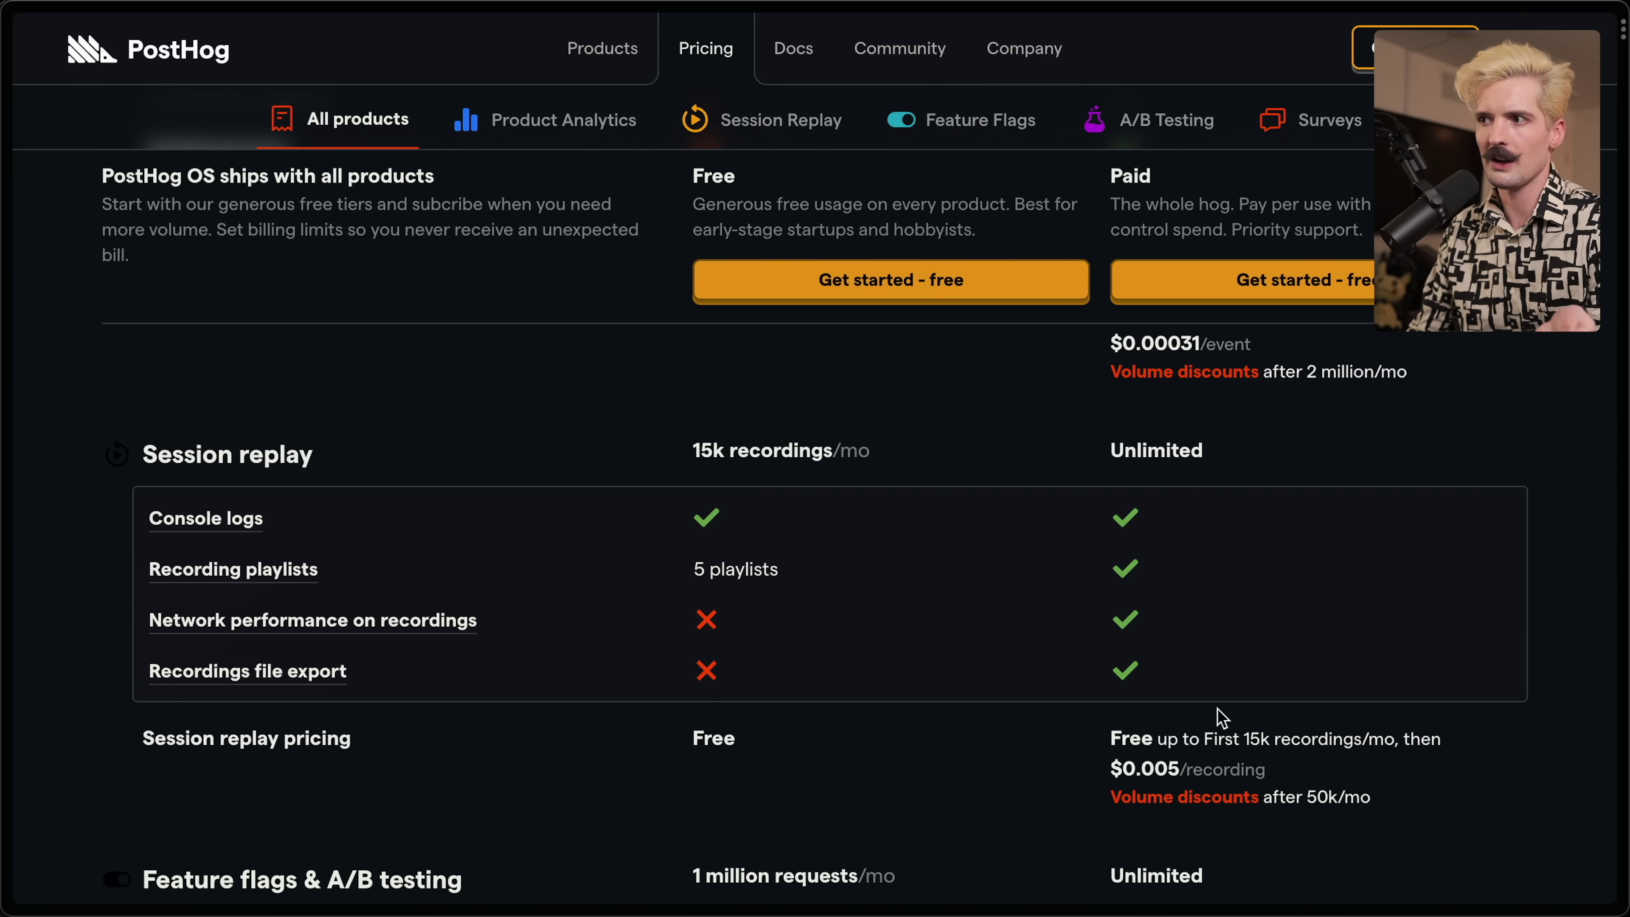
pyautogui.scroll(-1, 1222, 718)
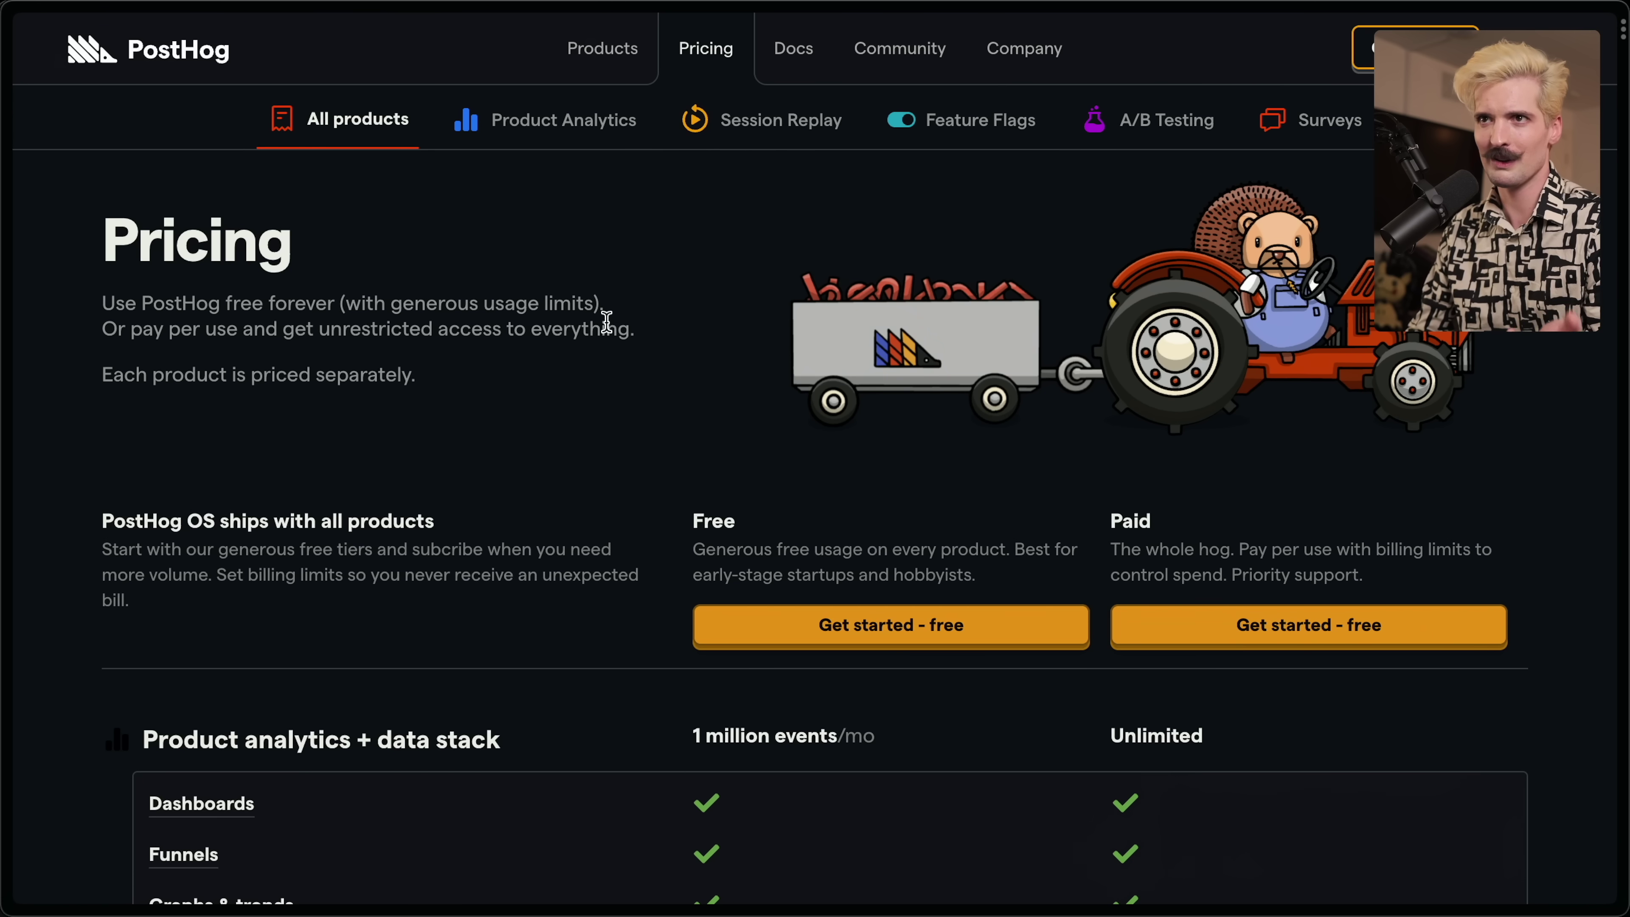
pyautogui.click(604, 57)
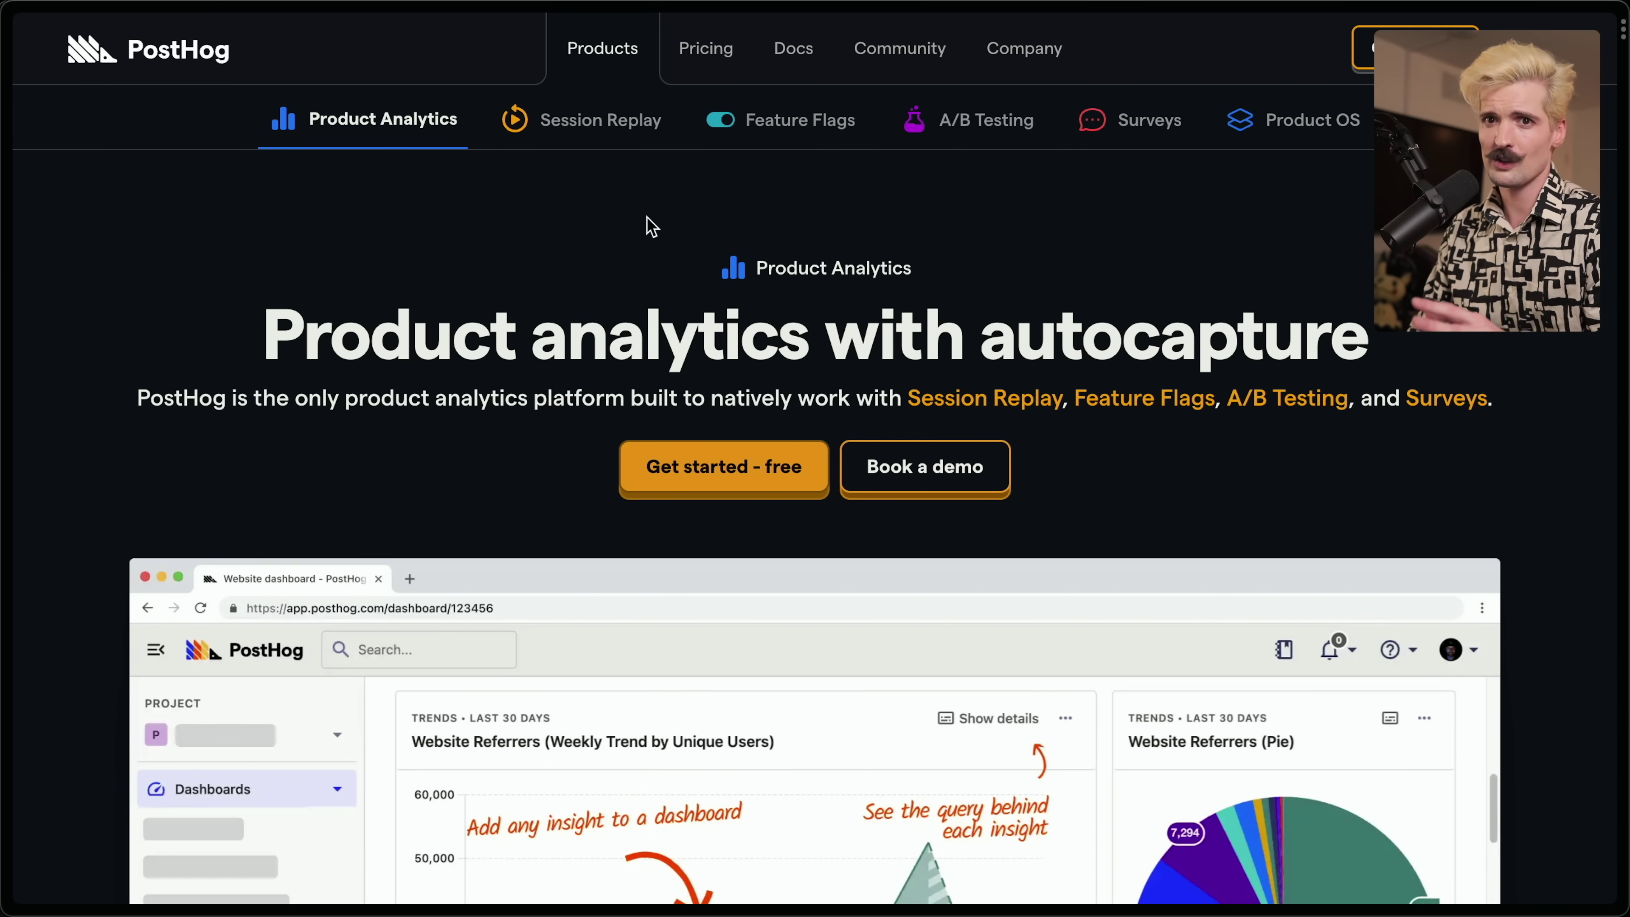
# Open the Next.js guide from the docs' Framework guides list
pyautogui.click(791, 46)
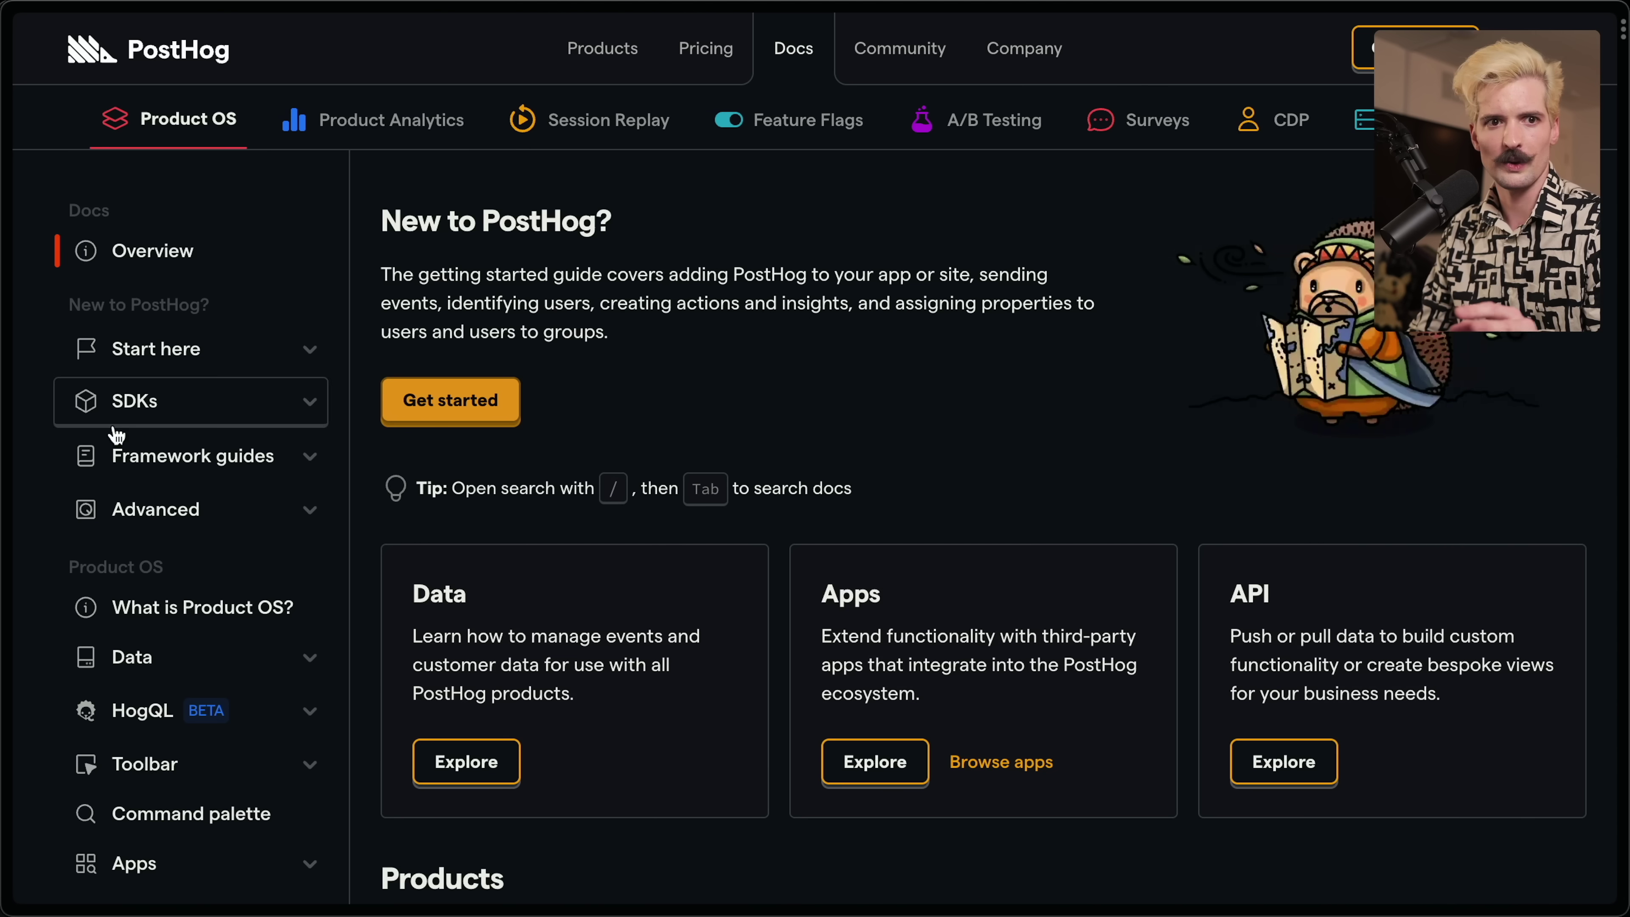
pyautogui.click(193, 456)
pyautogui.scroll(-1, 205, 719)
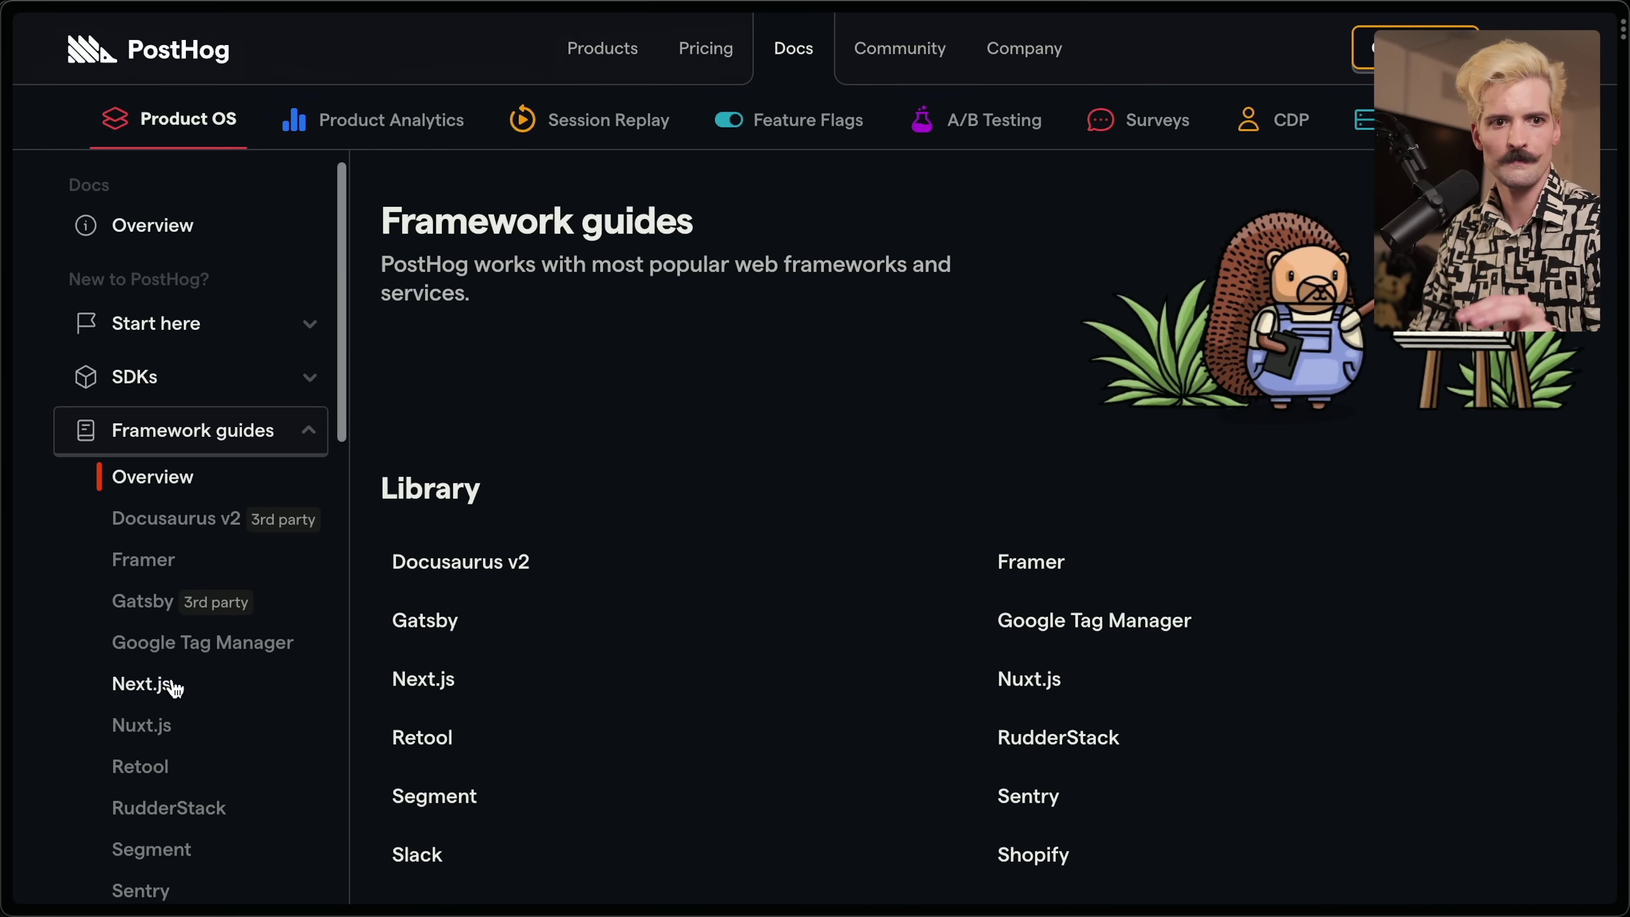
pyautogui.click(171, 680)
# Scroll to the App router providers.js code and mark the useEffect pageview tracking
pyautogui.scroll(-8, 748, 668)
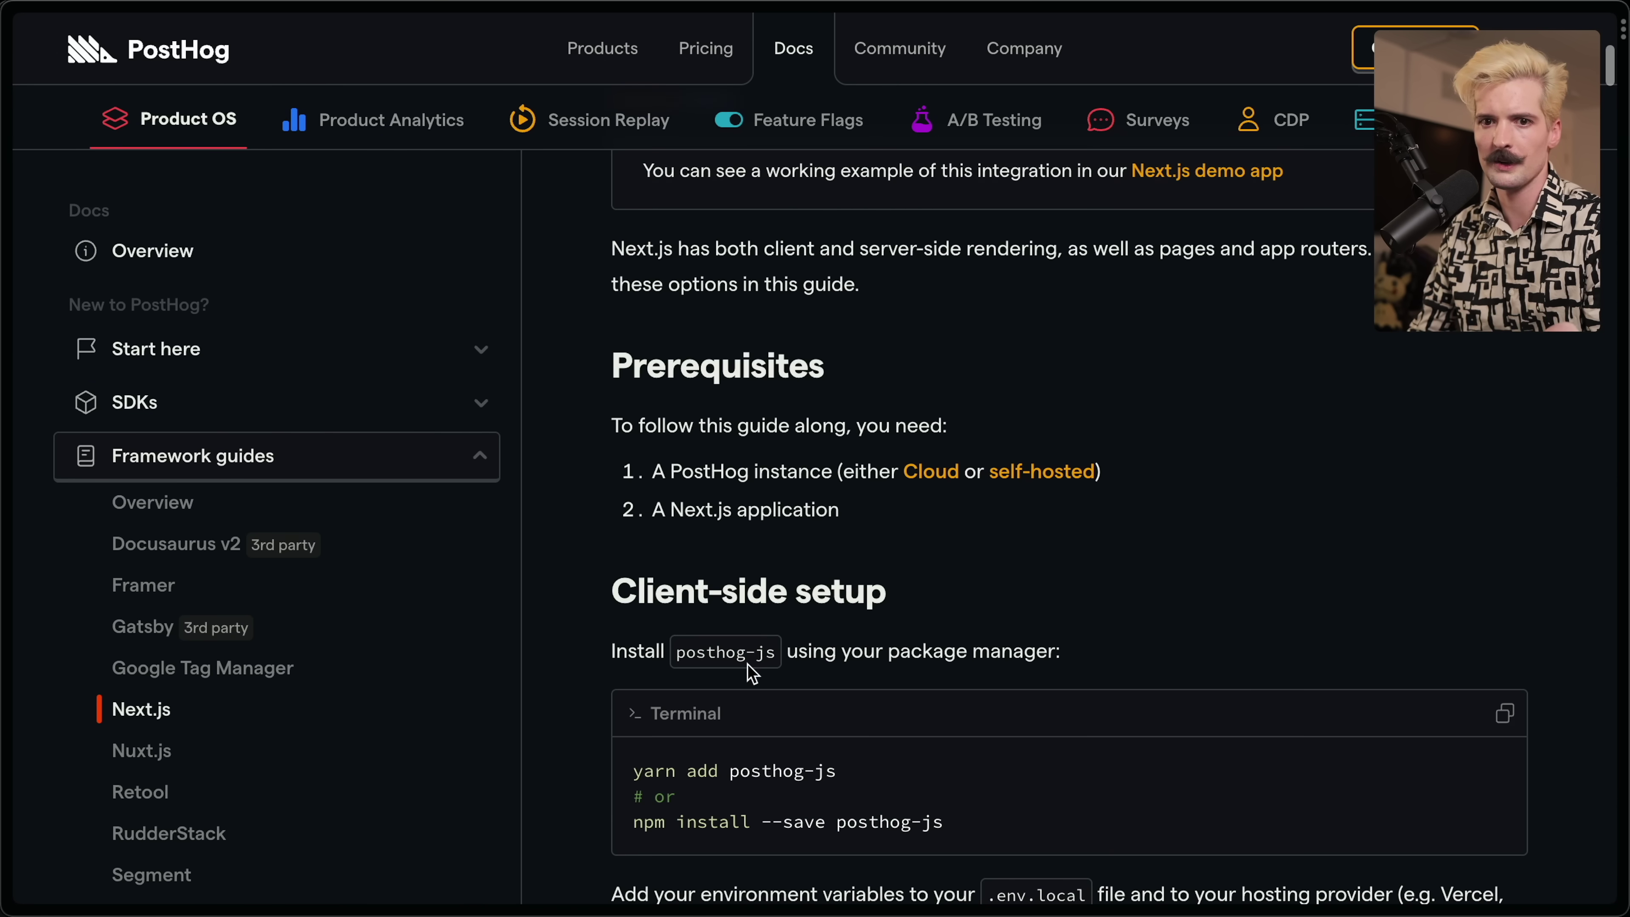
pyautogui.scroll(5, 747, 665)
pyautogui.scroll(-6, 1178, 614)
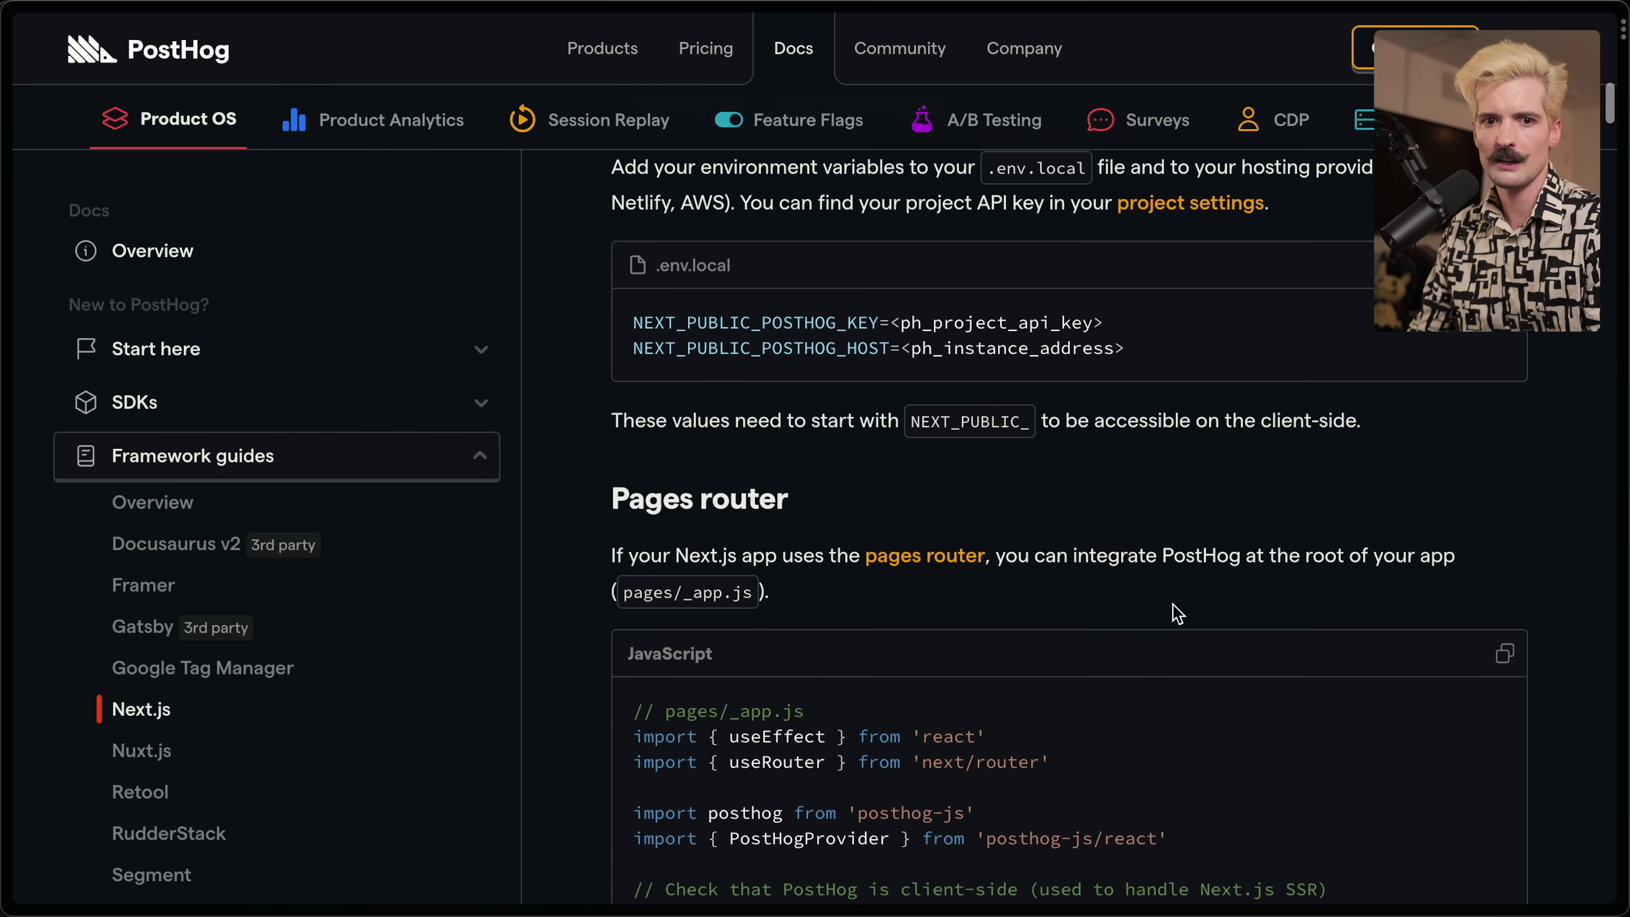
pyautogui.scroll(-4, 1177, 614)
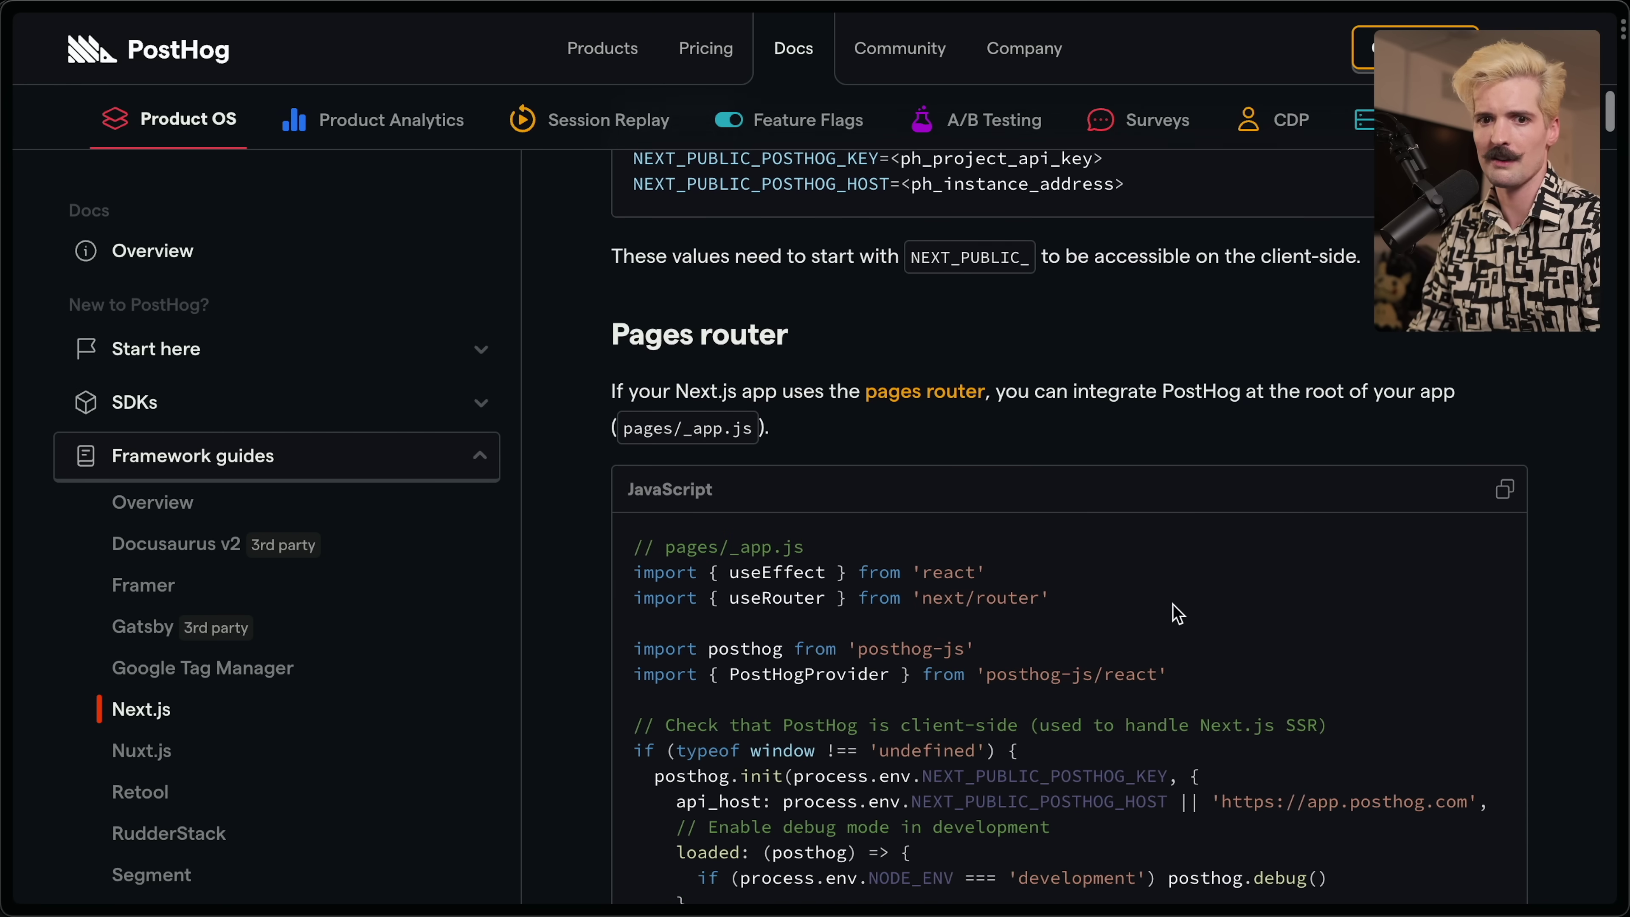
pyautogui.scroll(8, 1230, 619)
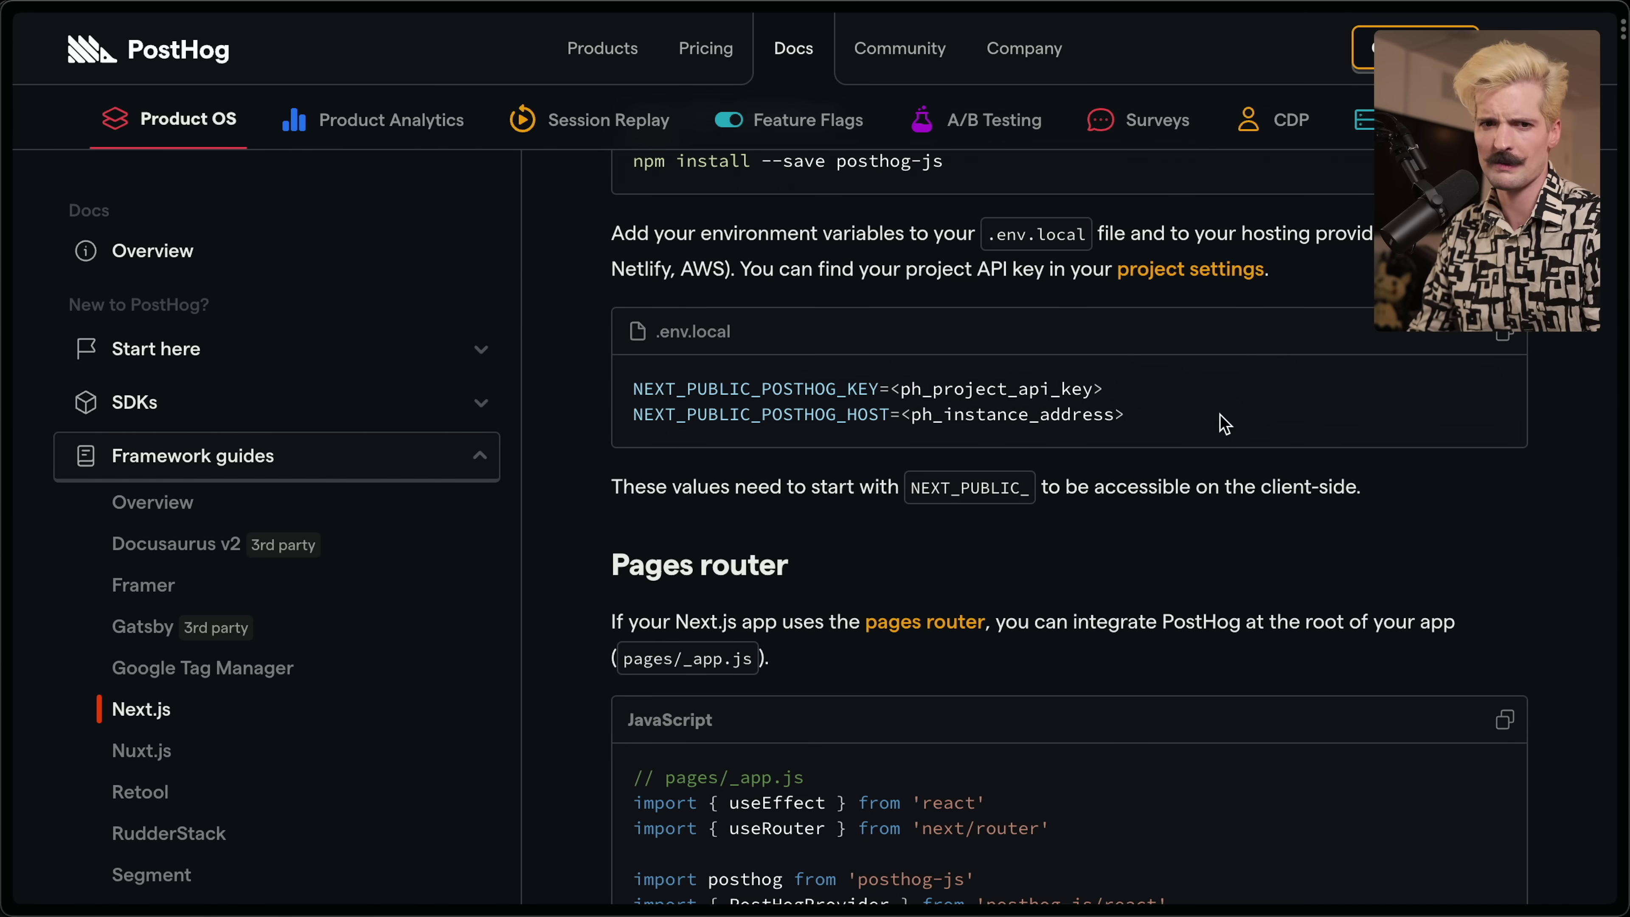
pyautogui.scroll(-8, 1218, 418)
pyautogui.scroll(-20, 1225, 424)
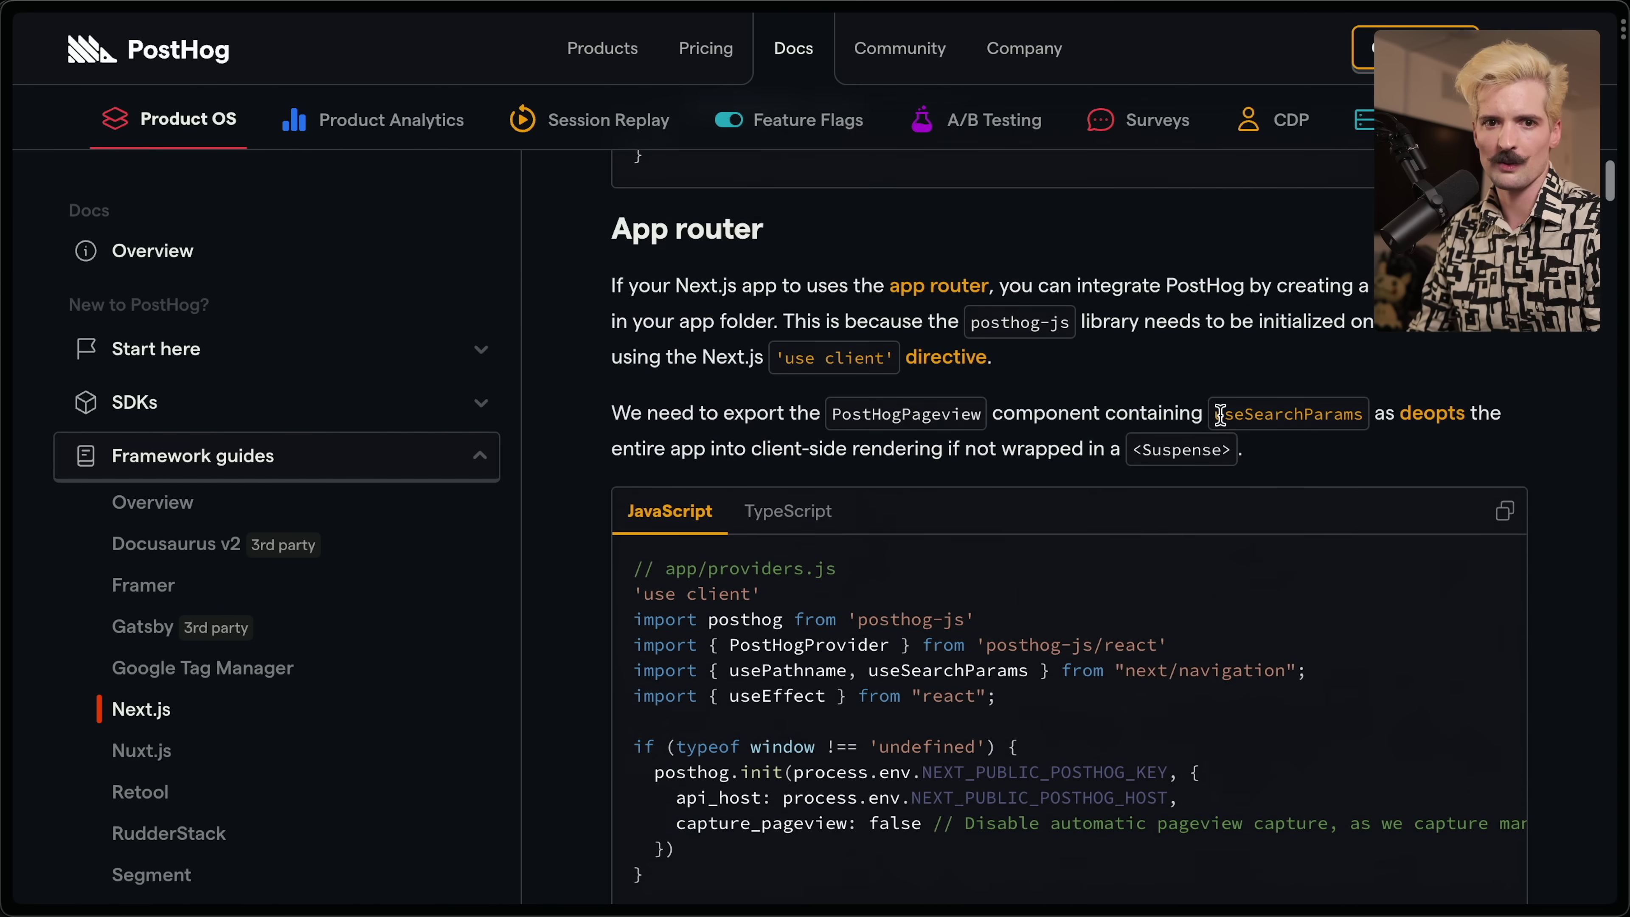
pyautogui.scroll(-6, 1220, 416)
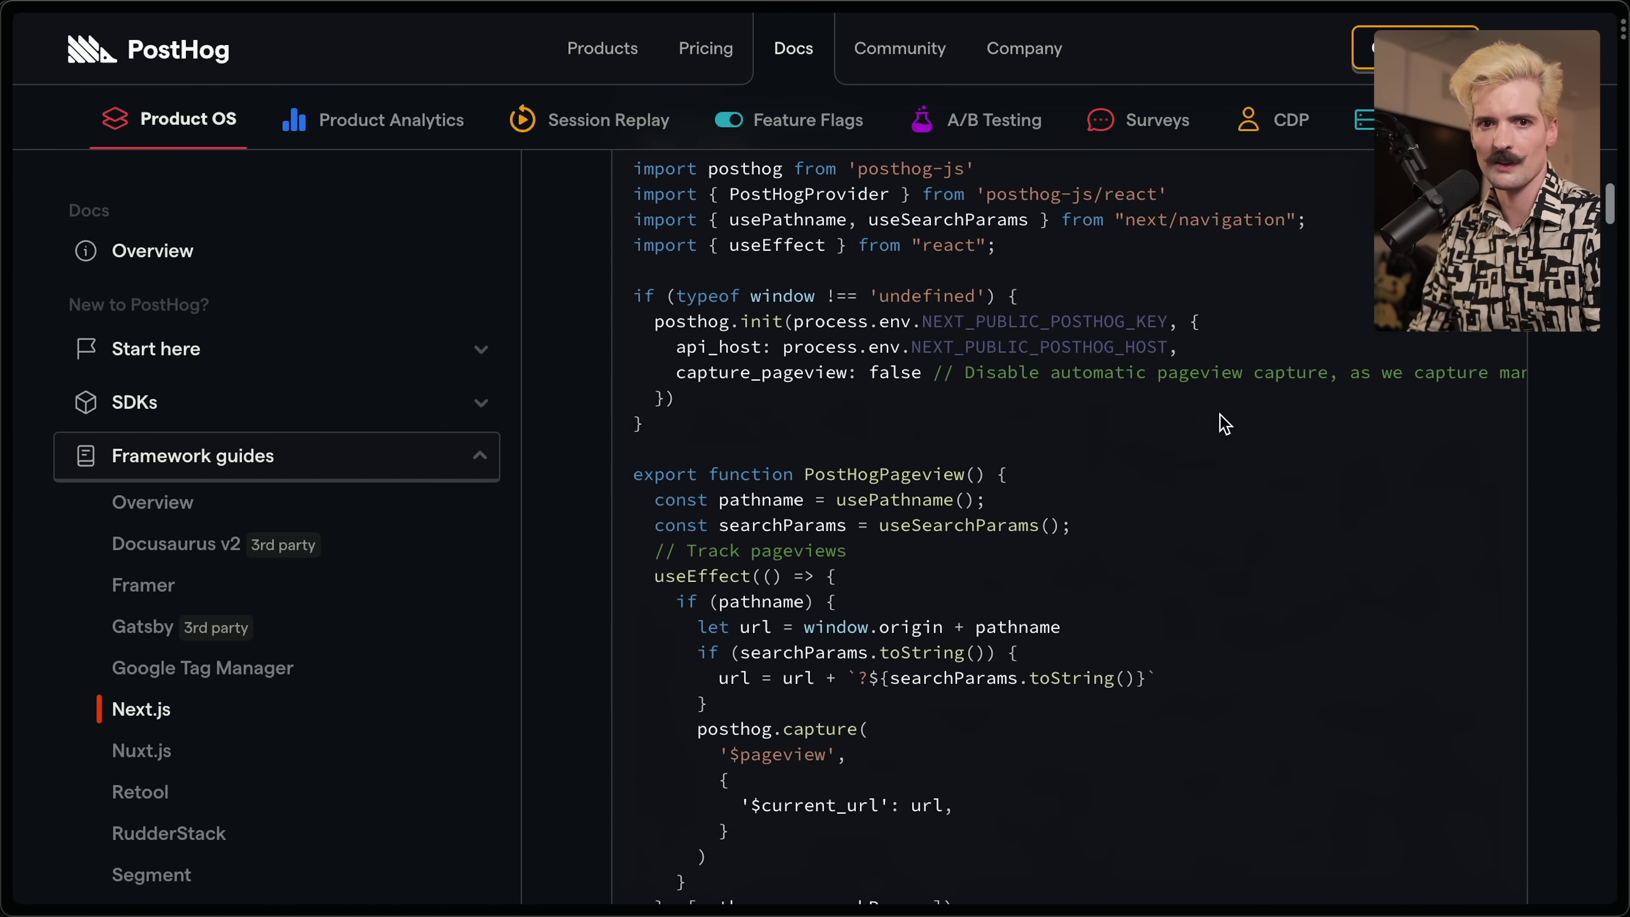
pyautogui.scroll(-1, 1225, 424)
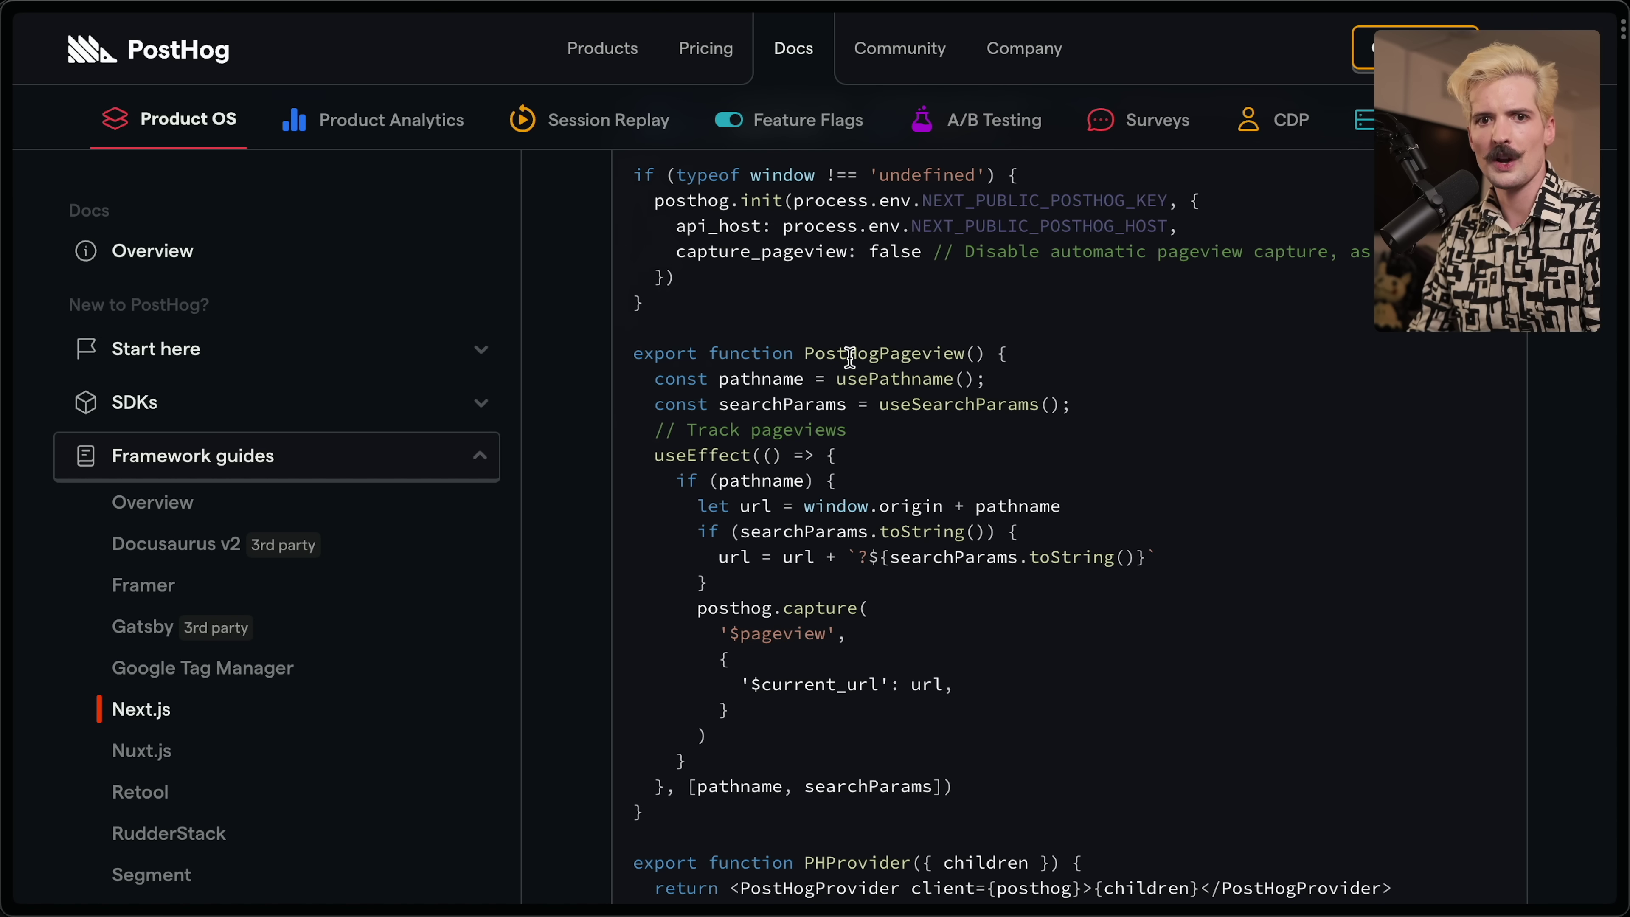
pyautogui.moveTo(653, 437); pyautogui.dragTo(881, 769)
pyautogui.click(881, 770)
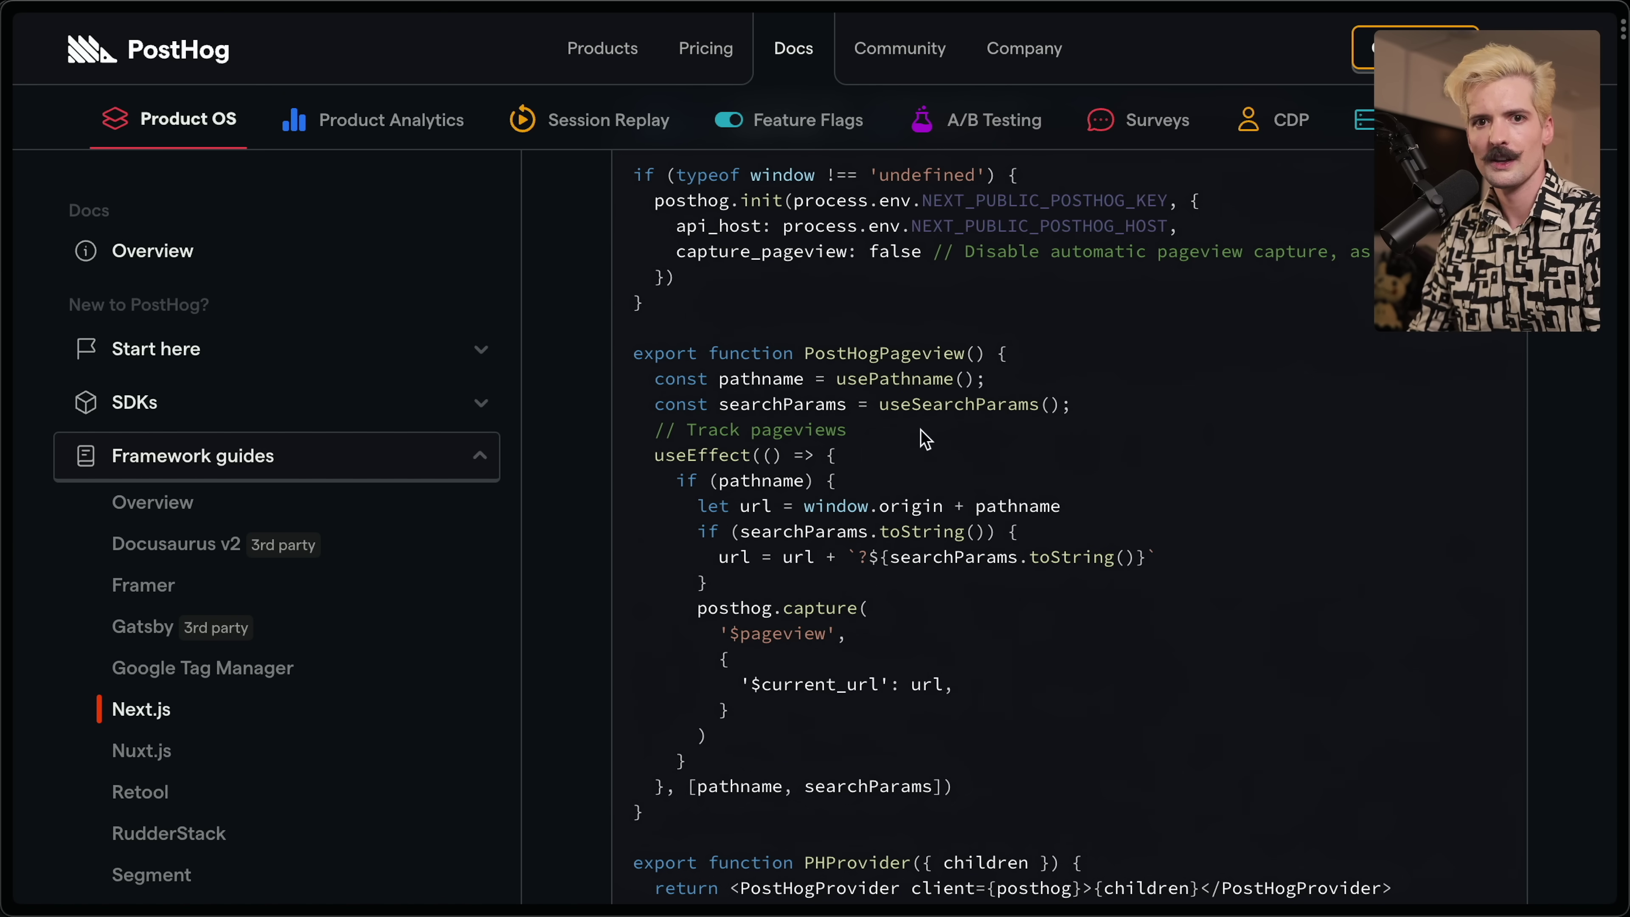
# Highlight the whole PostHogPageview function, then scroll on to the app/layout.js code
pyautogui.moveTo(827, 331); pyautogui.dragTo(790, 843)
pyautogui.click(788, 841)
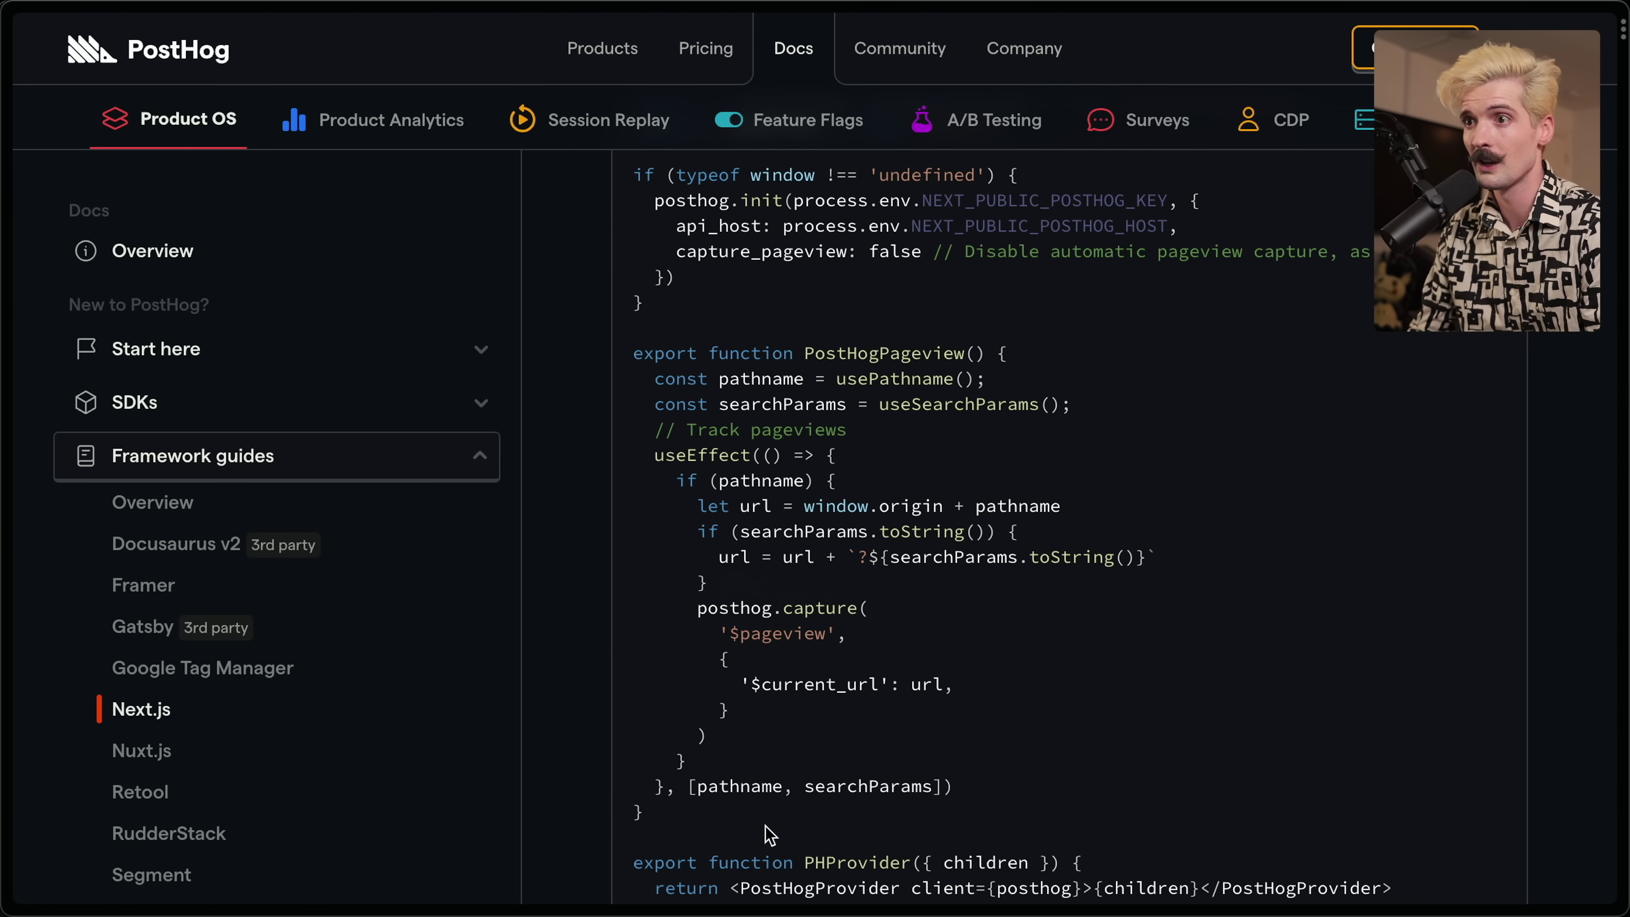
pyautogui.moveTo(766, 824); pyautogui.dragTo(732, 334)
pyautogui.click(735, 310)
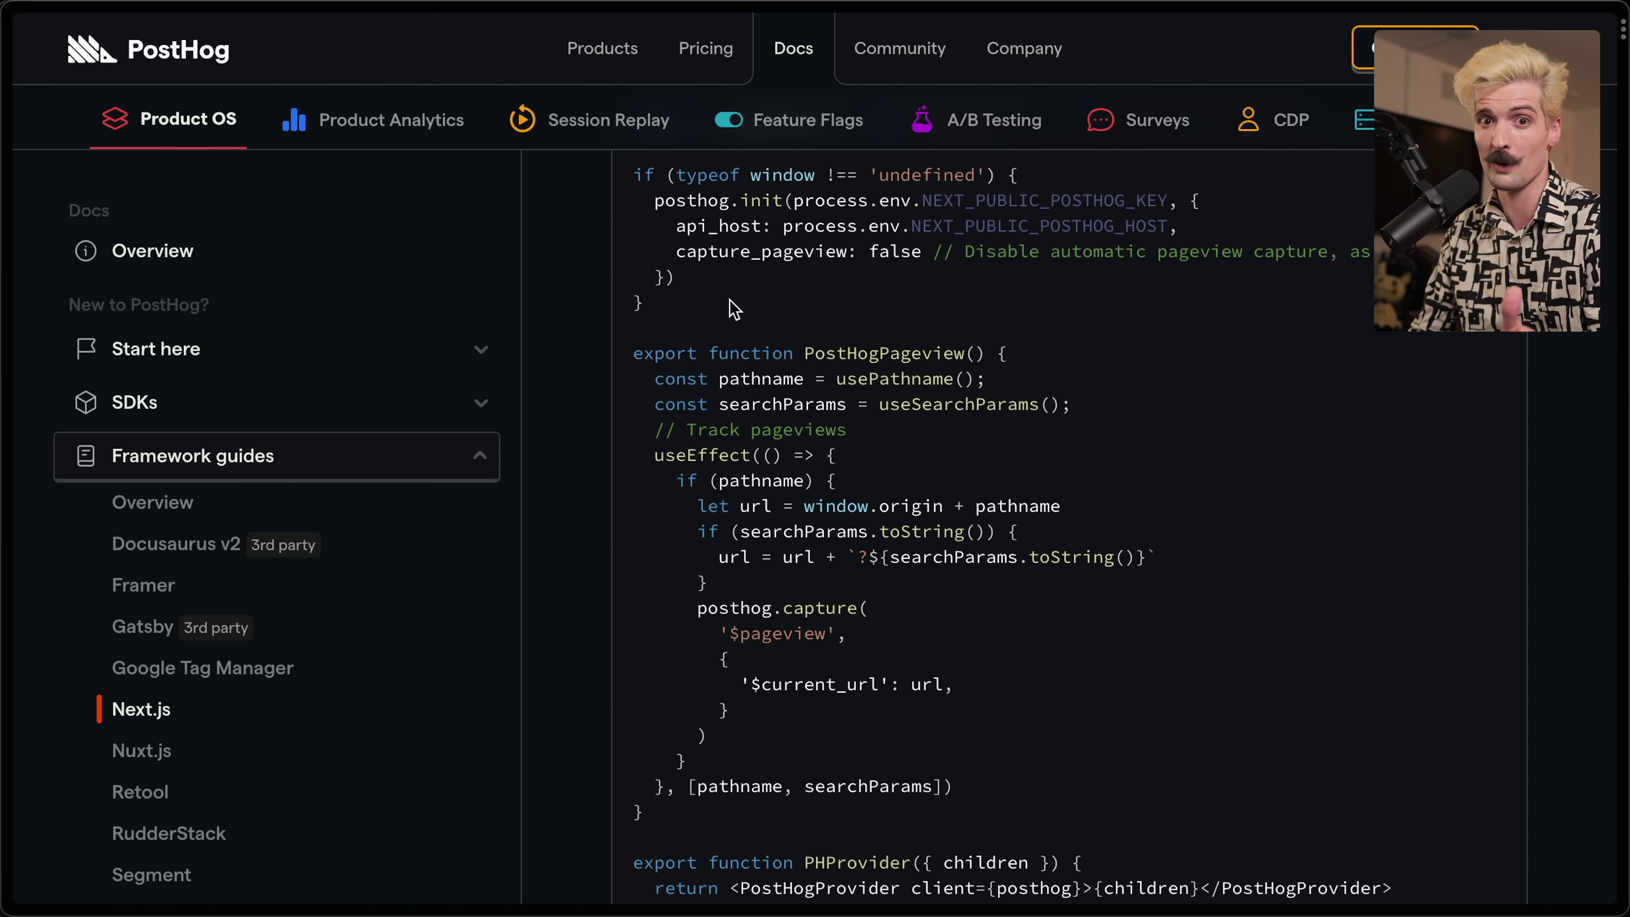
pyautogui.scroll(3, 735, 310)
pyautogui.scroll(-5, 735, 309)
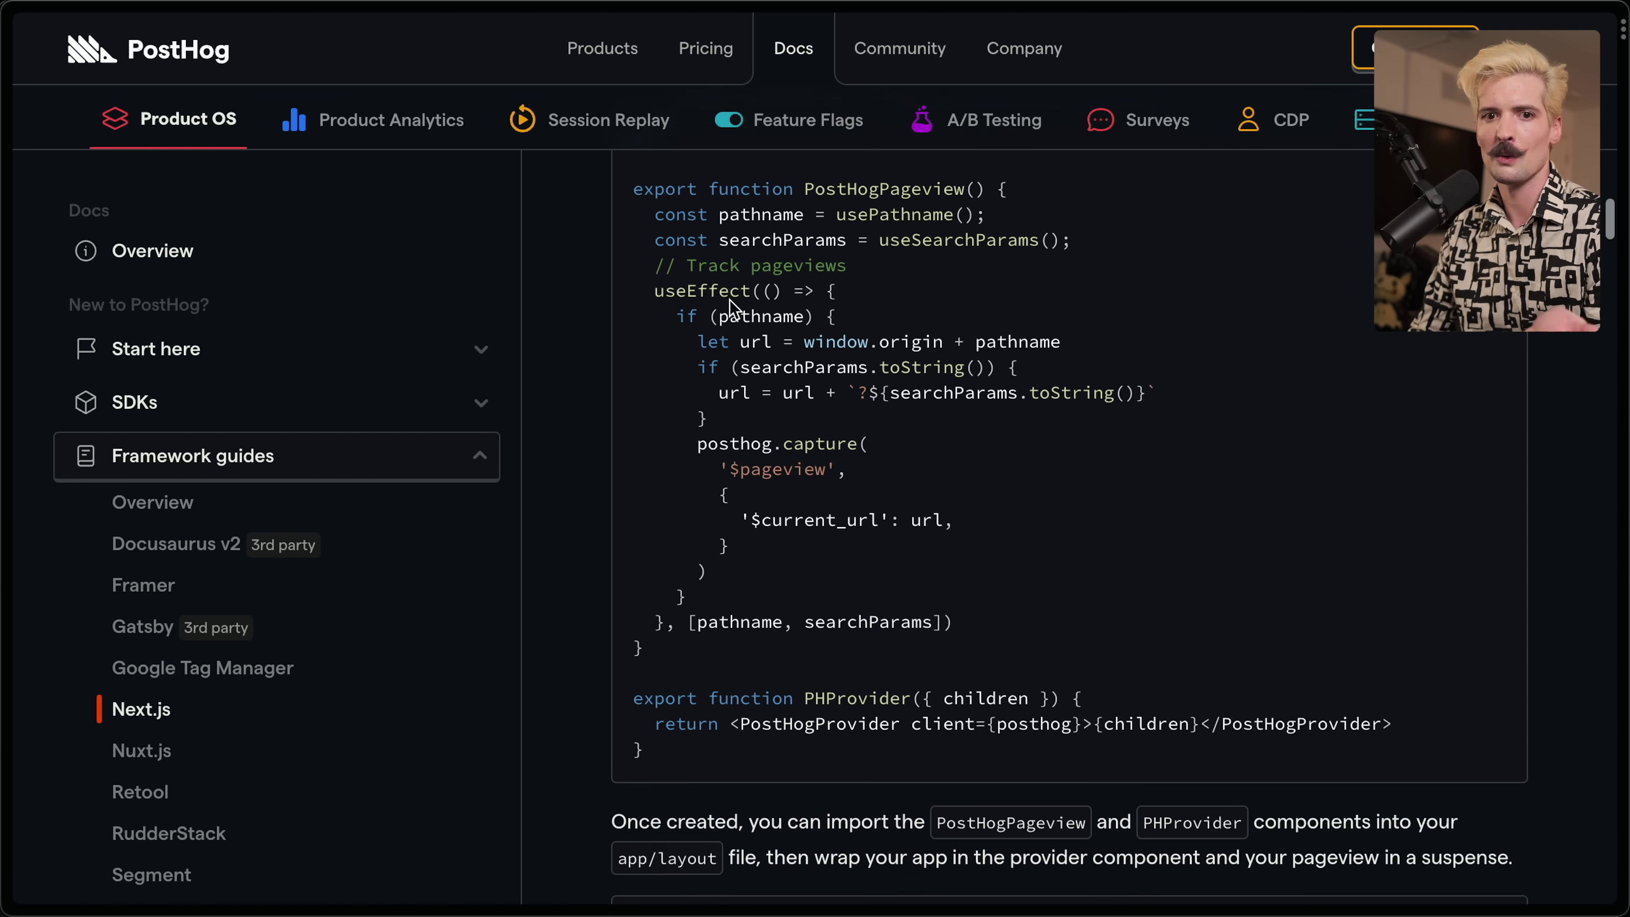
pyautogui.scroll(-2, 729, 299)
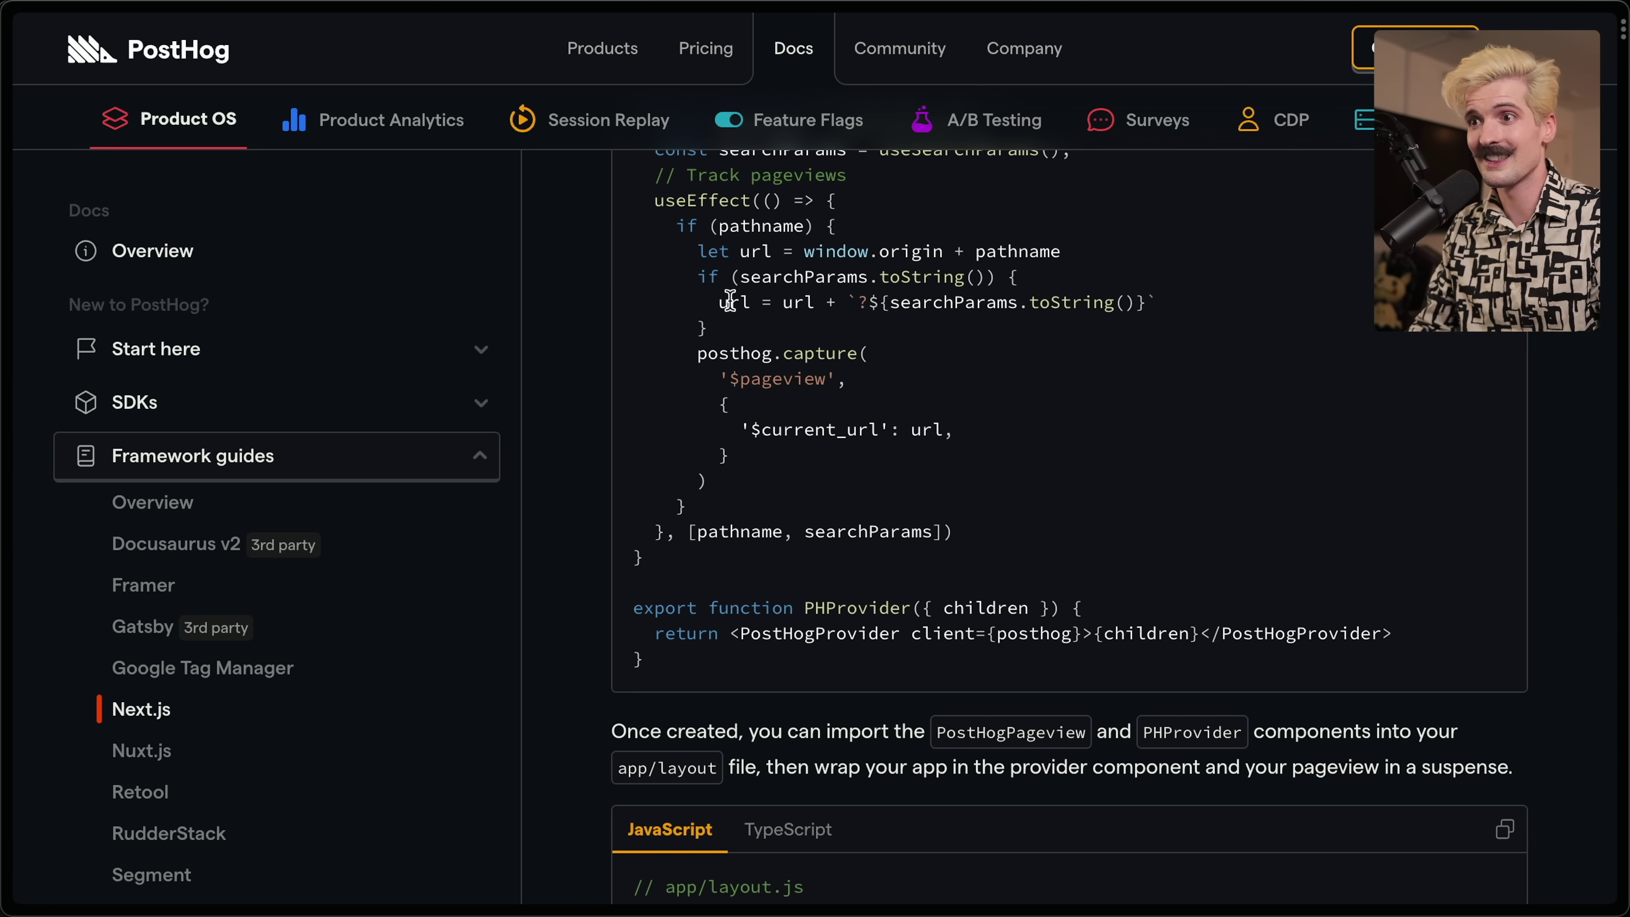
pyautogui.scroll(-10, 730, 302)
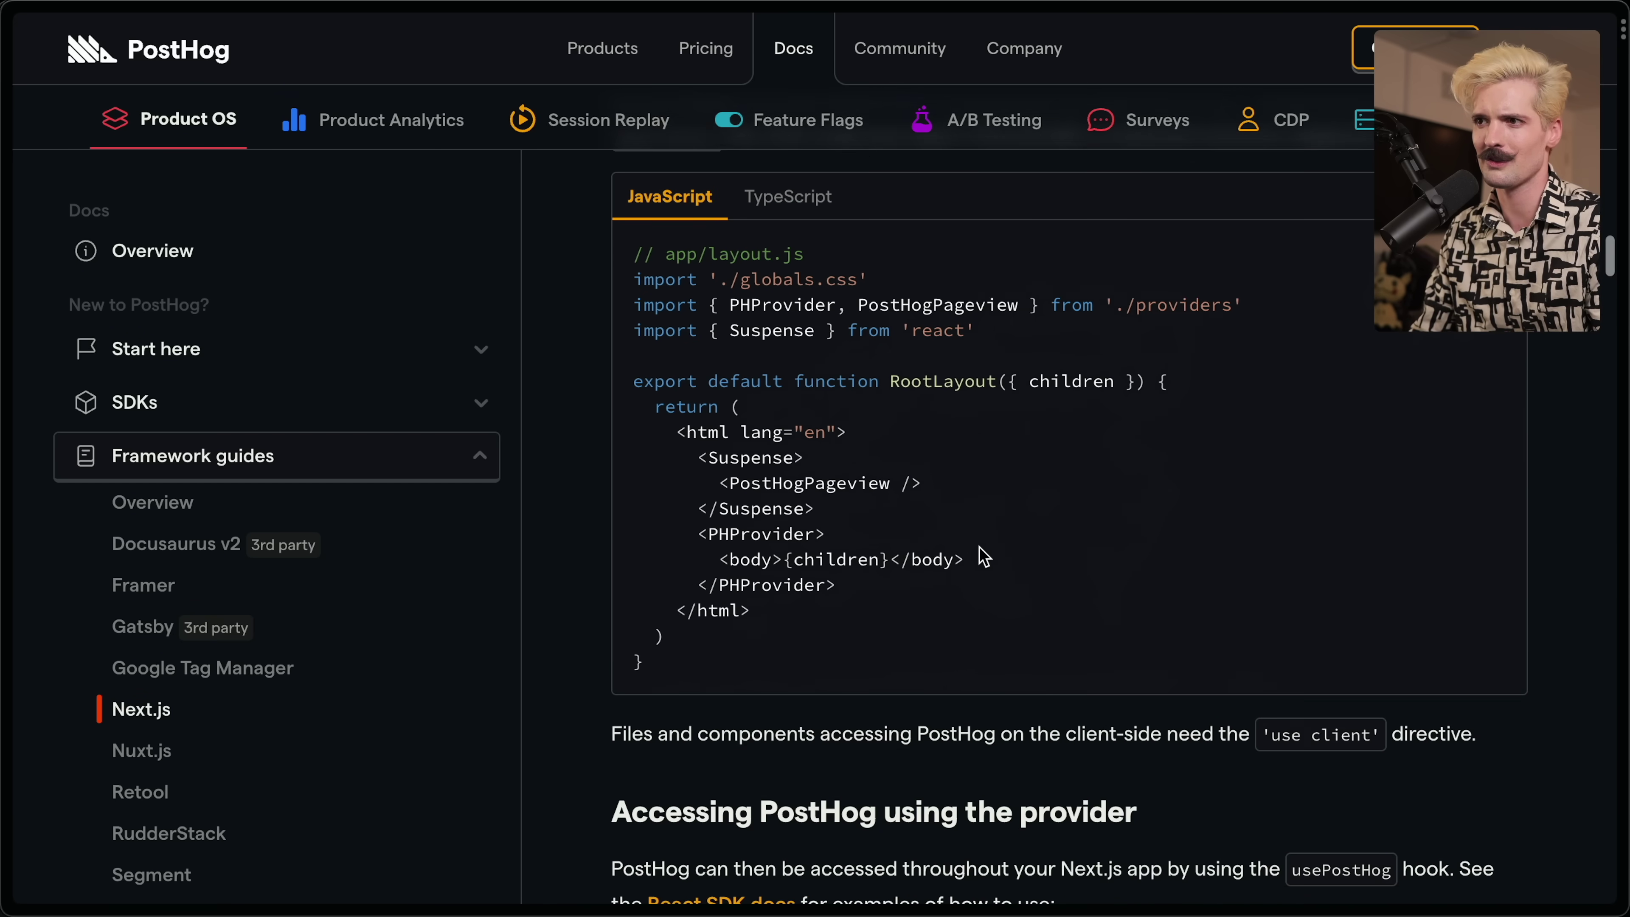
# Scroll to Server-side analytics and highlight the posthog-node package name
pyautogui.scroll(-11, 984, 556)
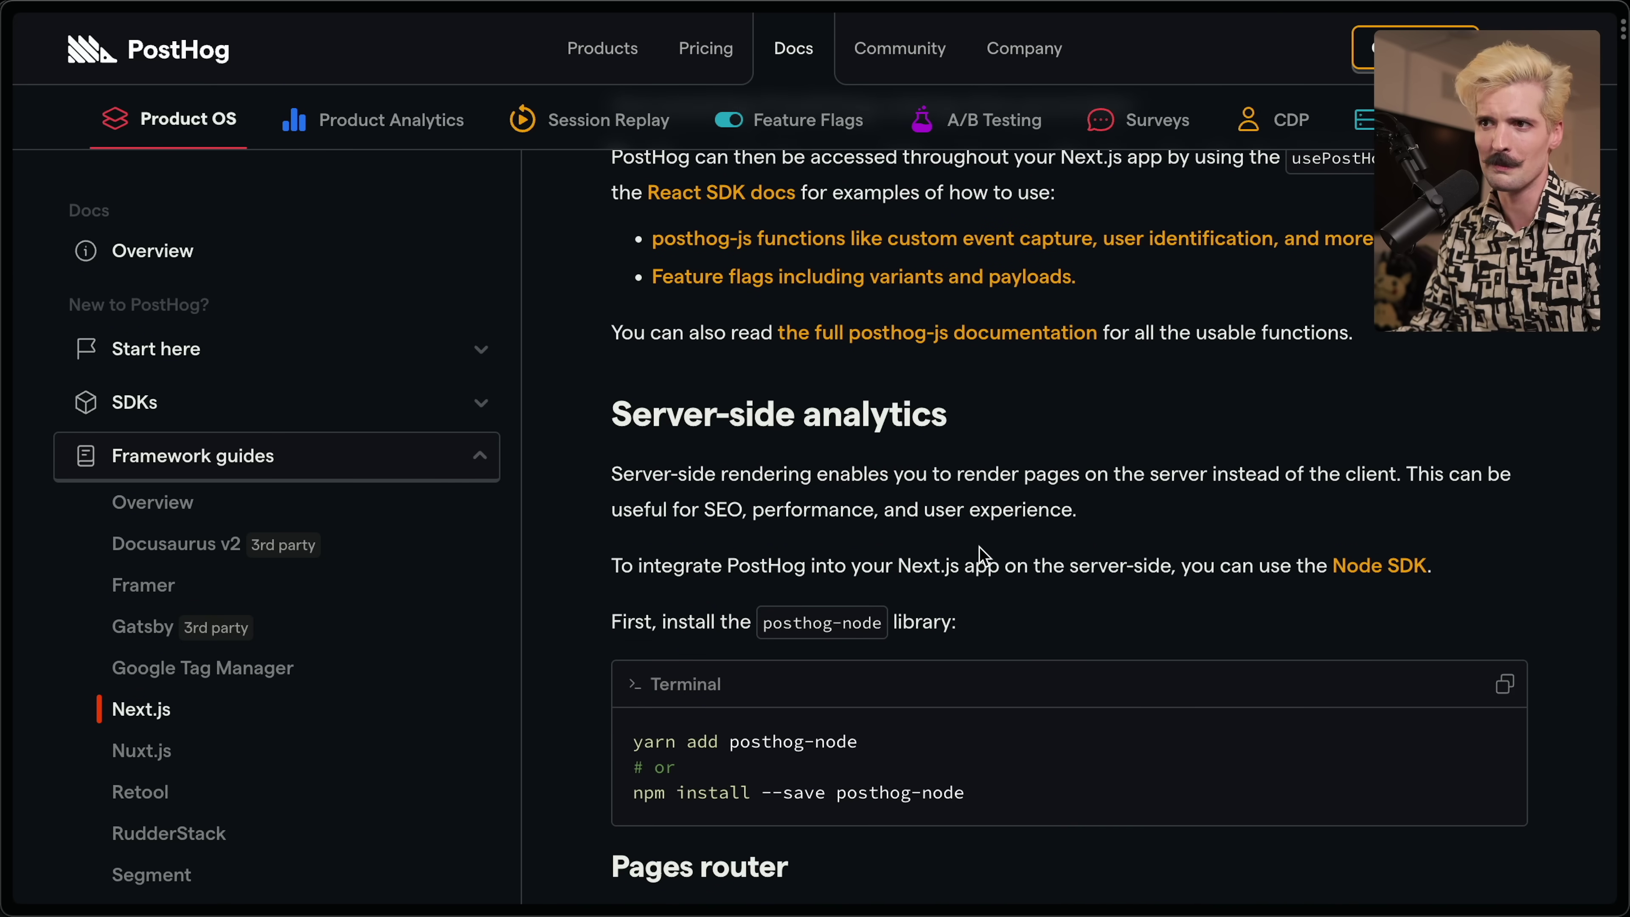
pyautogui.scroll(-2, 984, 556)
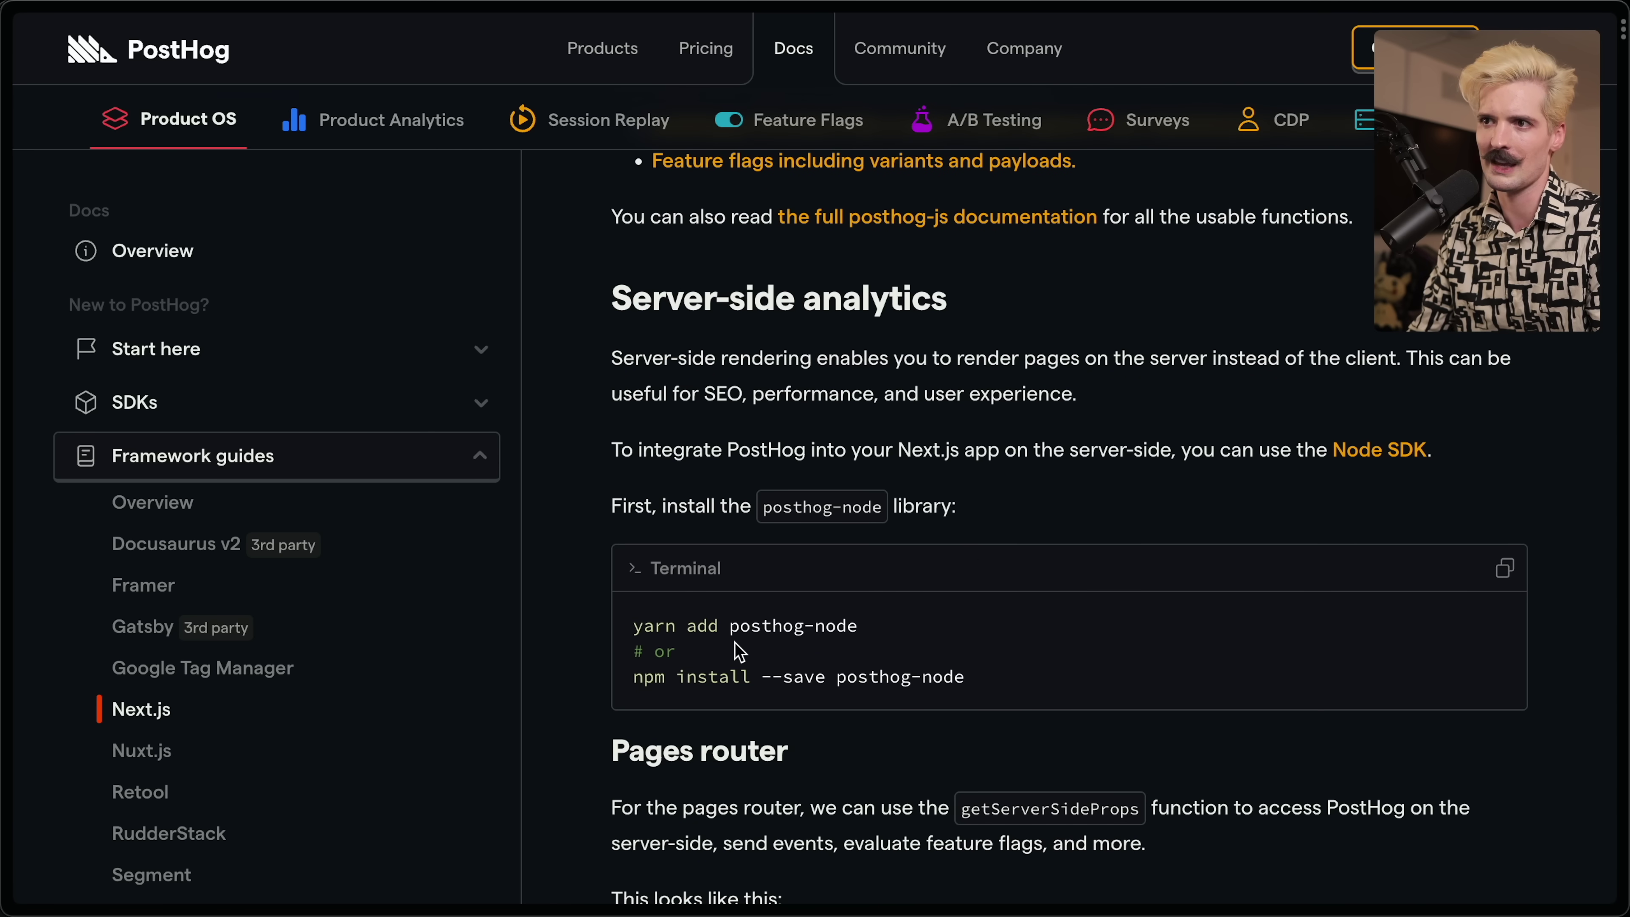
pyautogui.moveTo(723, 626); pyautogui.dragTo(915, 630)
pyautogui.click(918, 632)
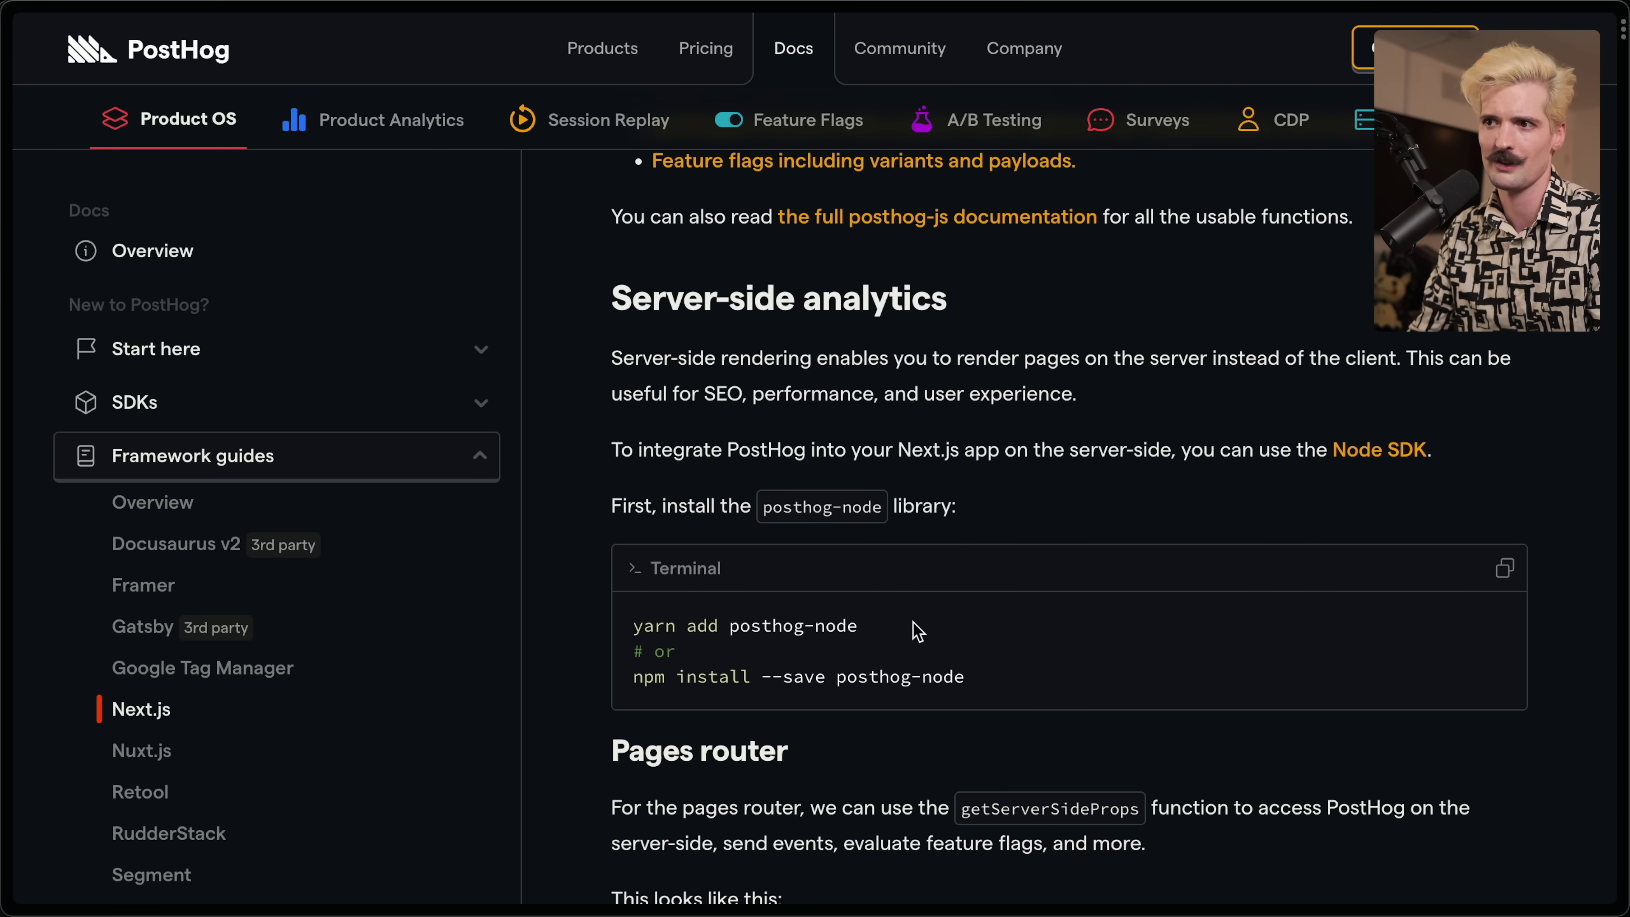
# Scroll to the getServerSideProps example and mark the url property in its capture call
pyautogui.scroll(-20, 918, 632)
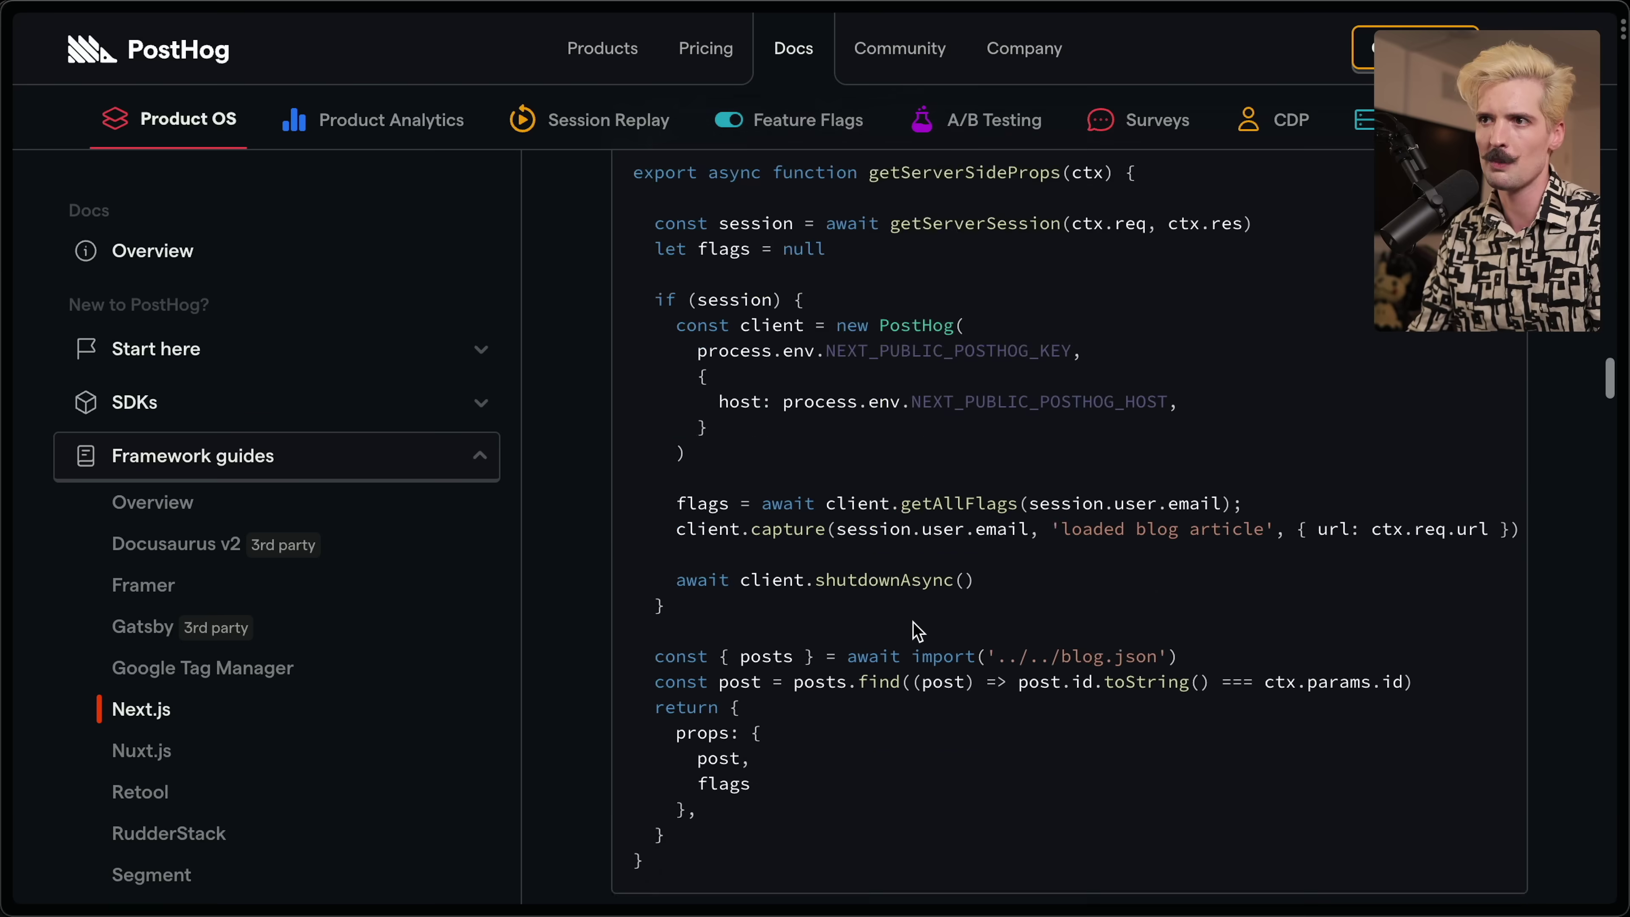
pyautogui.scroll(-20, 918, 632)
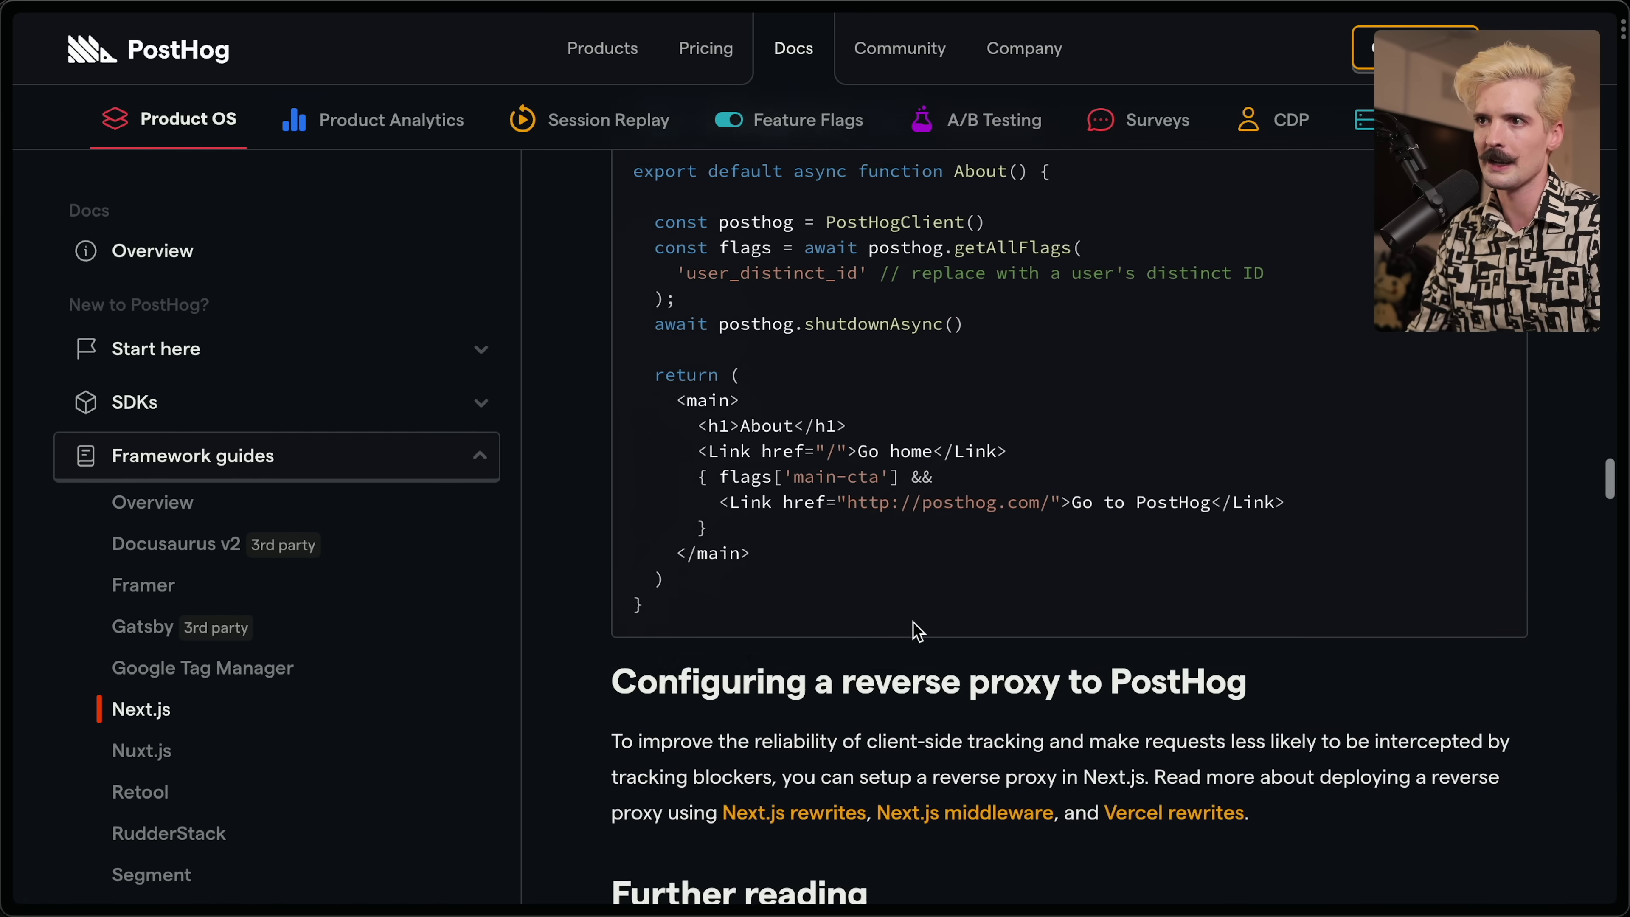
pyautogui.scroll(-7, 918, 633)
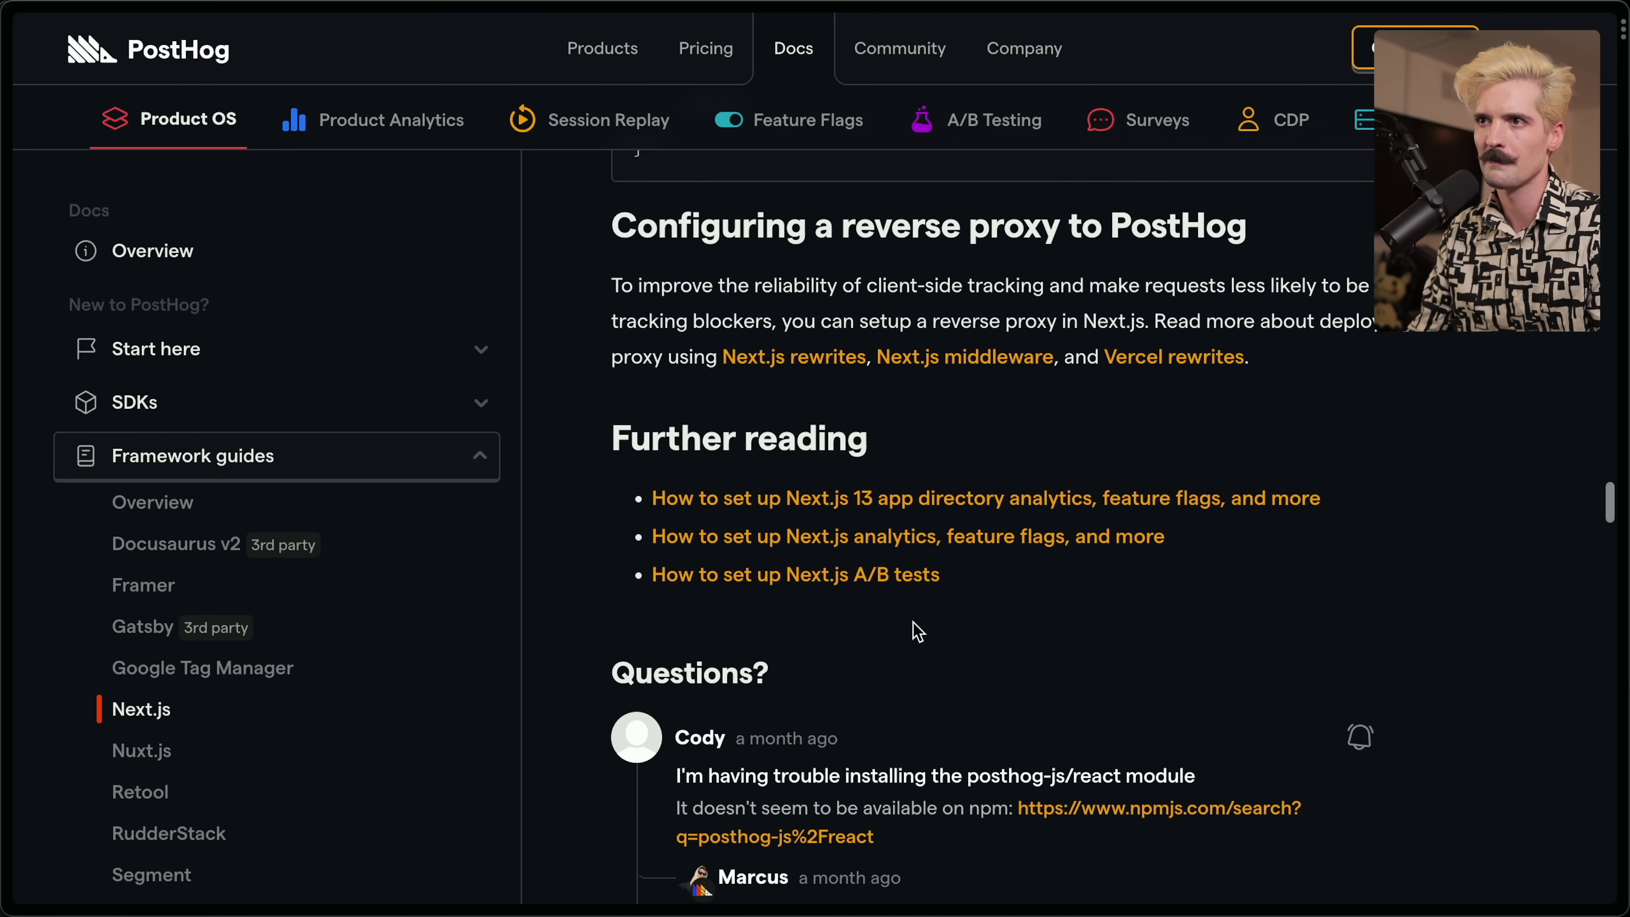
pyautogui.scroll(20, 917, 633)
pyautogui.scroll(-13, 917, 633)
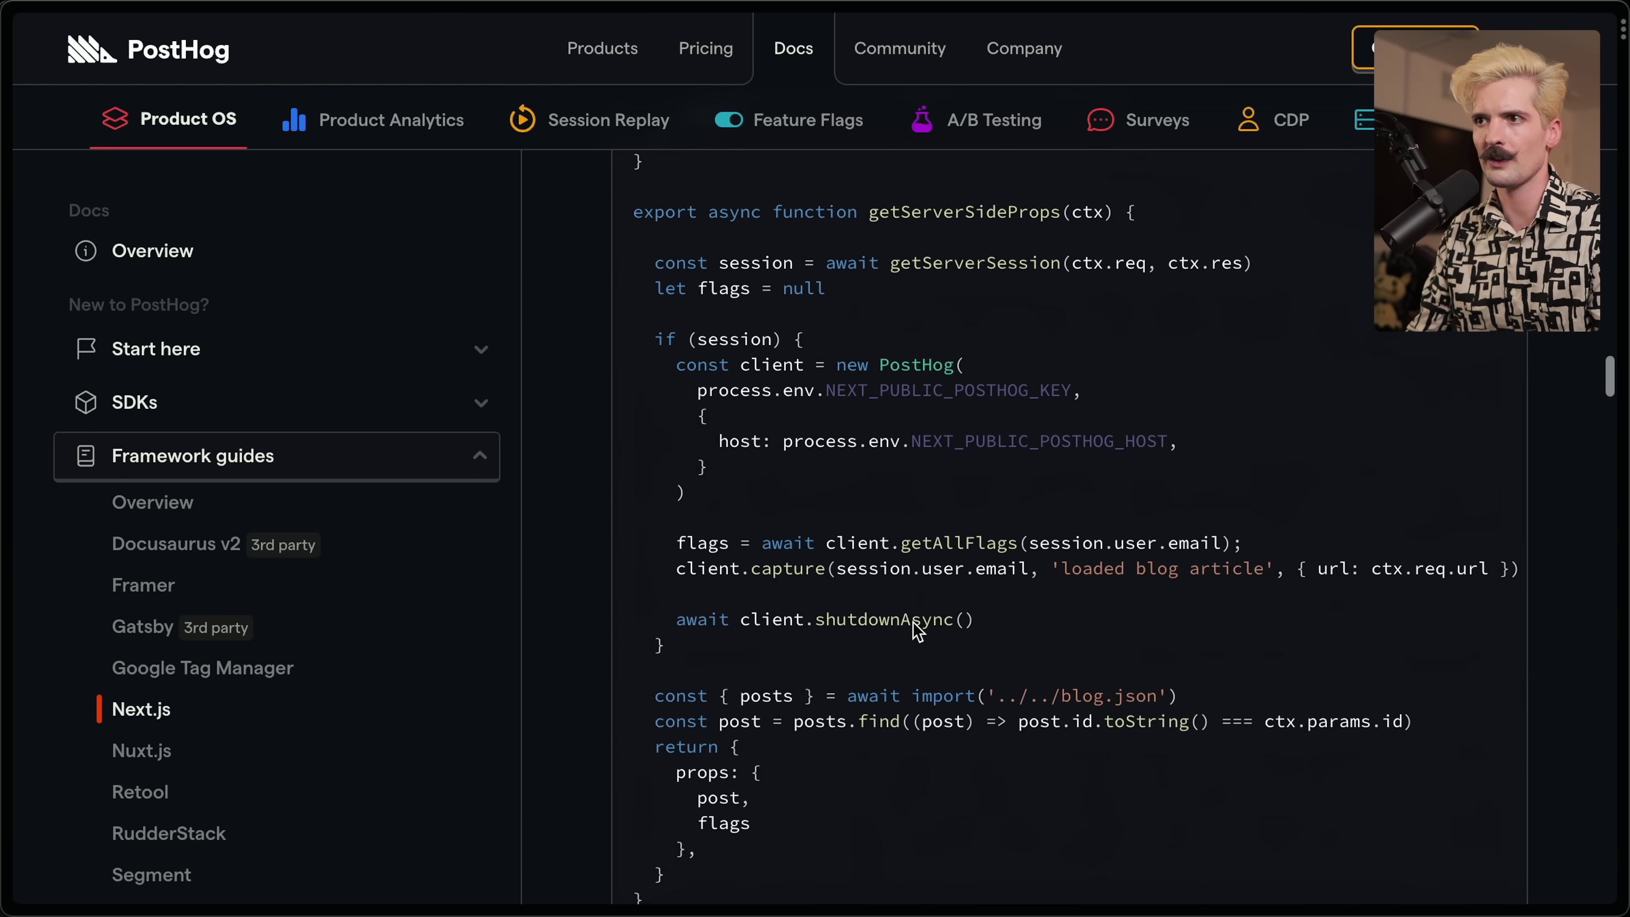
pyautogui.scroll(-1, 918, 633)
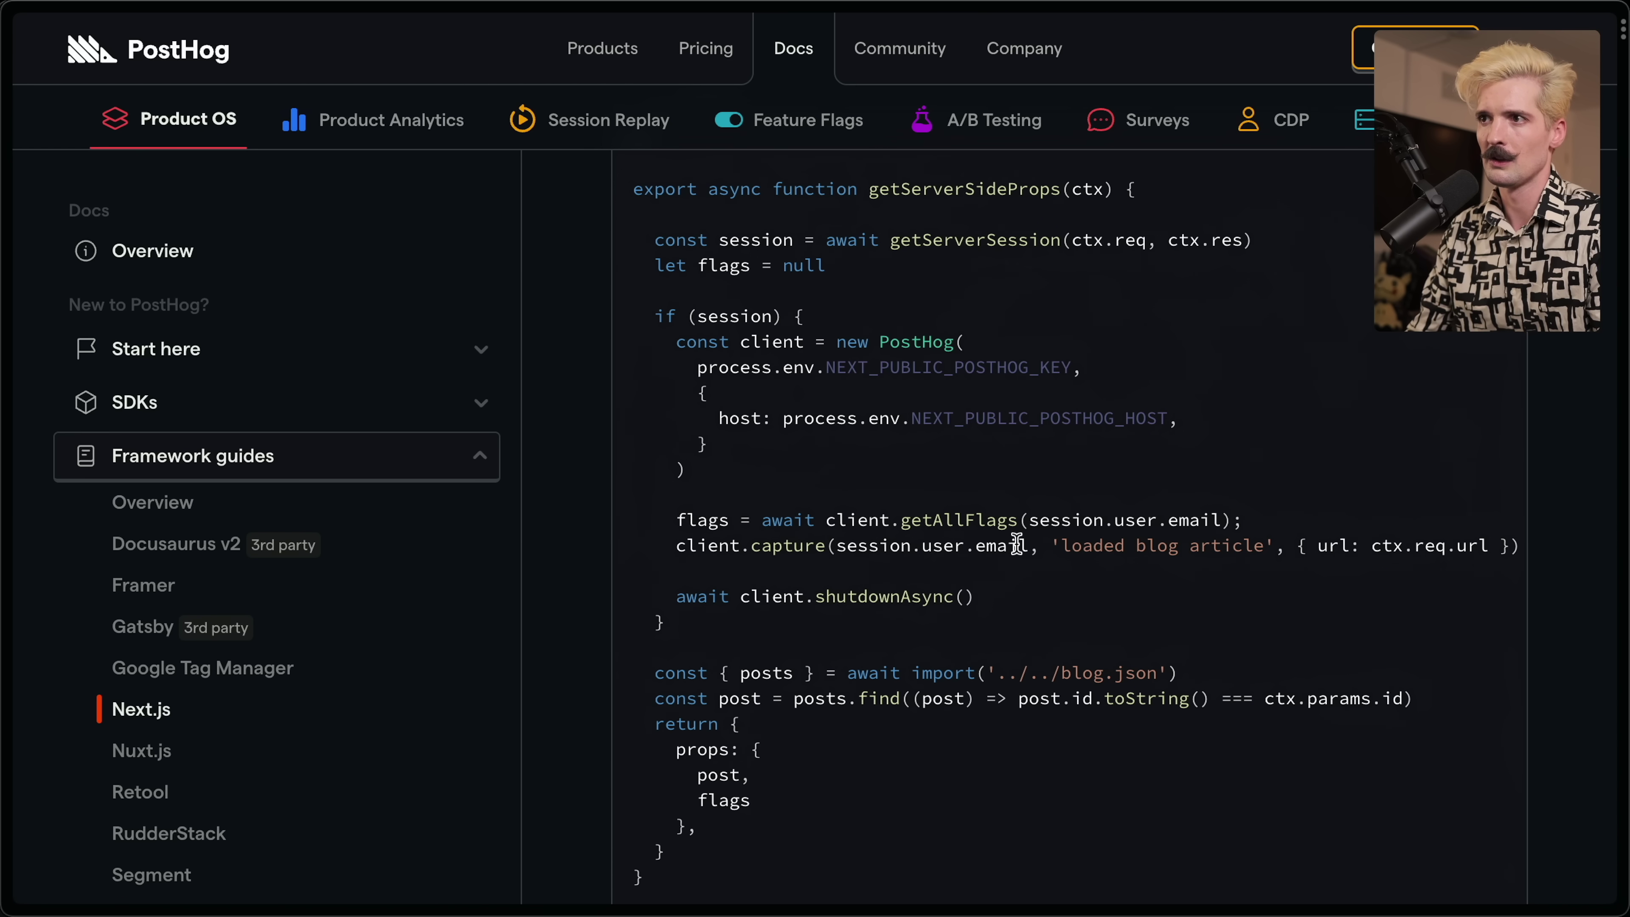
pyautogui.moveTo(1280, 545); pyautogui.dragTo(1498, 545)
pyautogui.click(1431, 538)
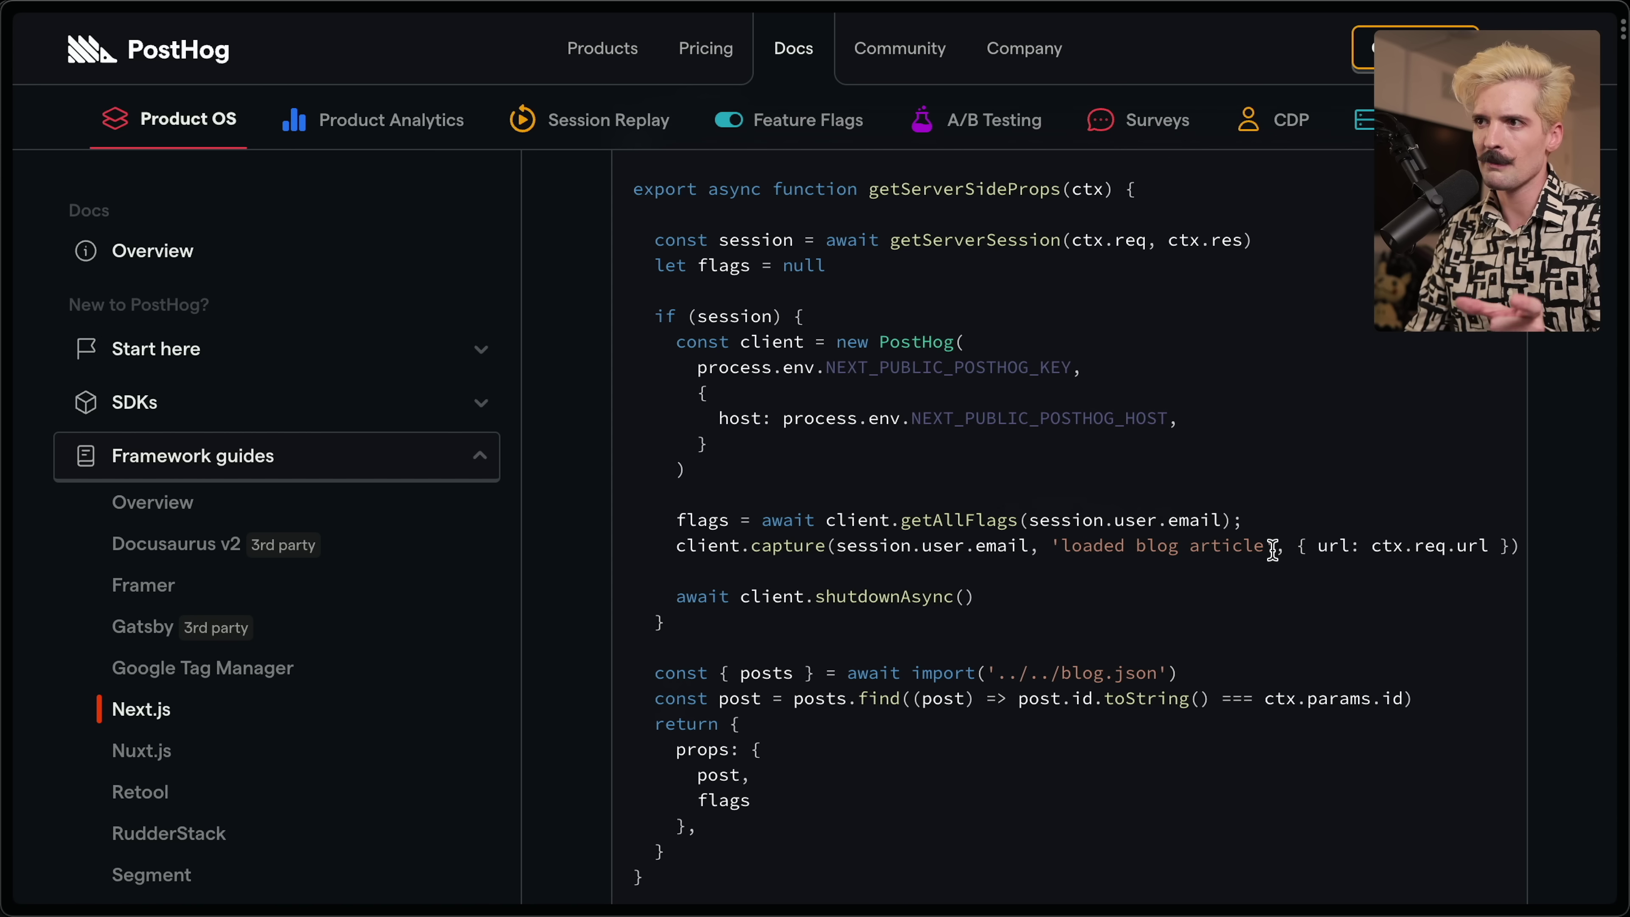
pyautogui.moveTo(1273, 548); pyautogui.dragTo(1051, 547)
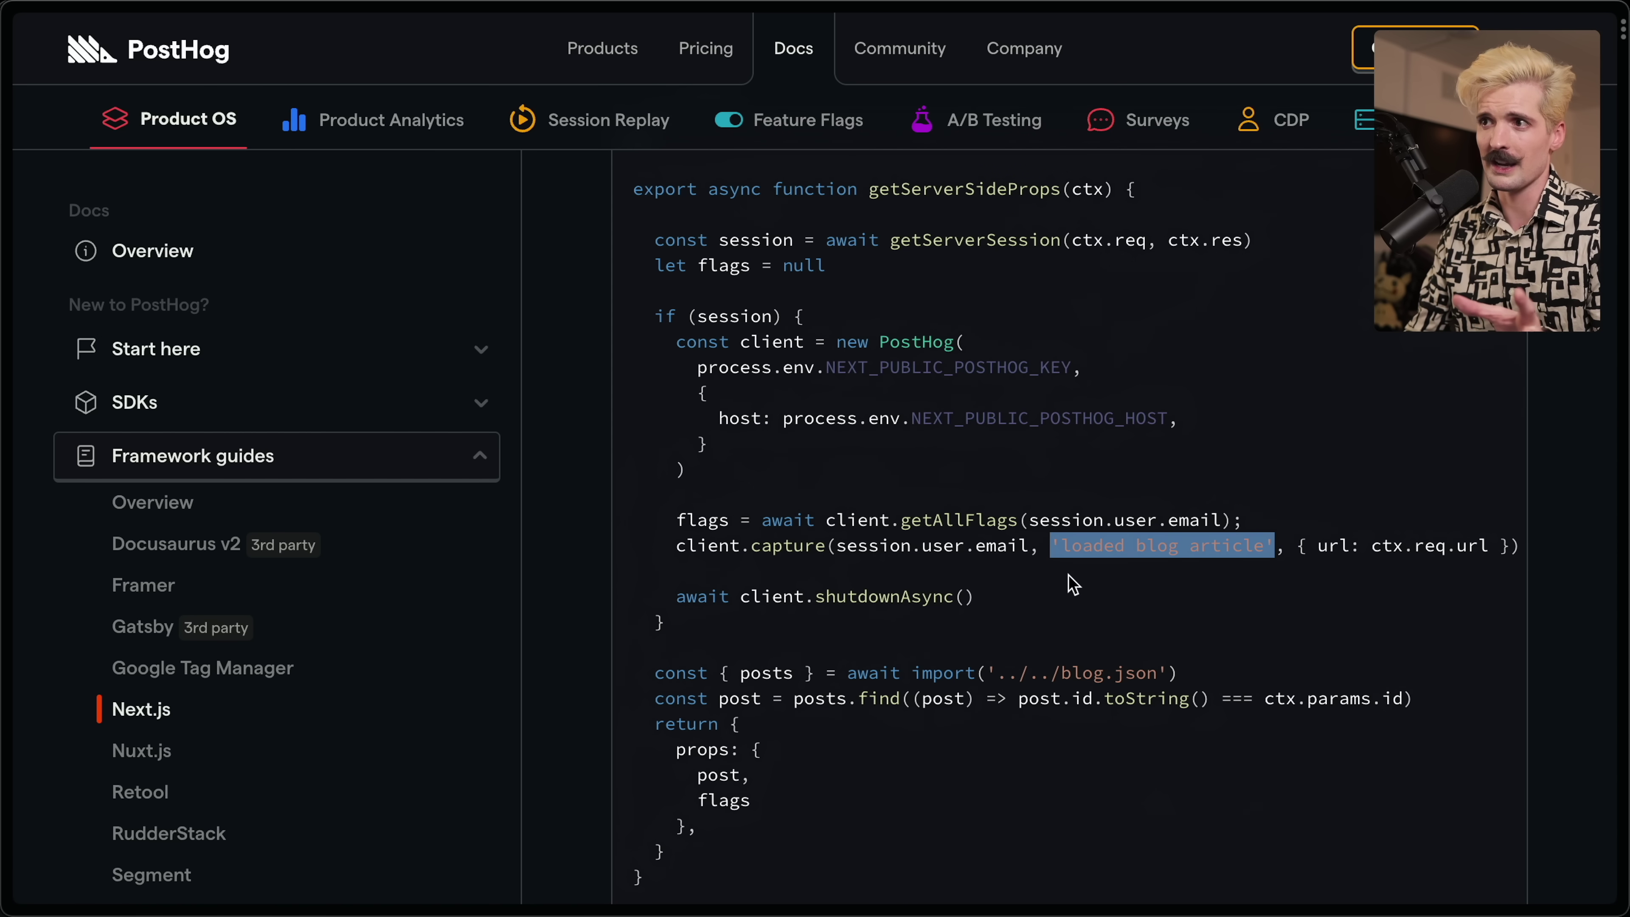
pyautogui.click(1075, 587)
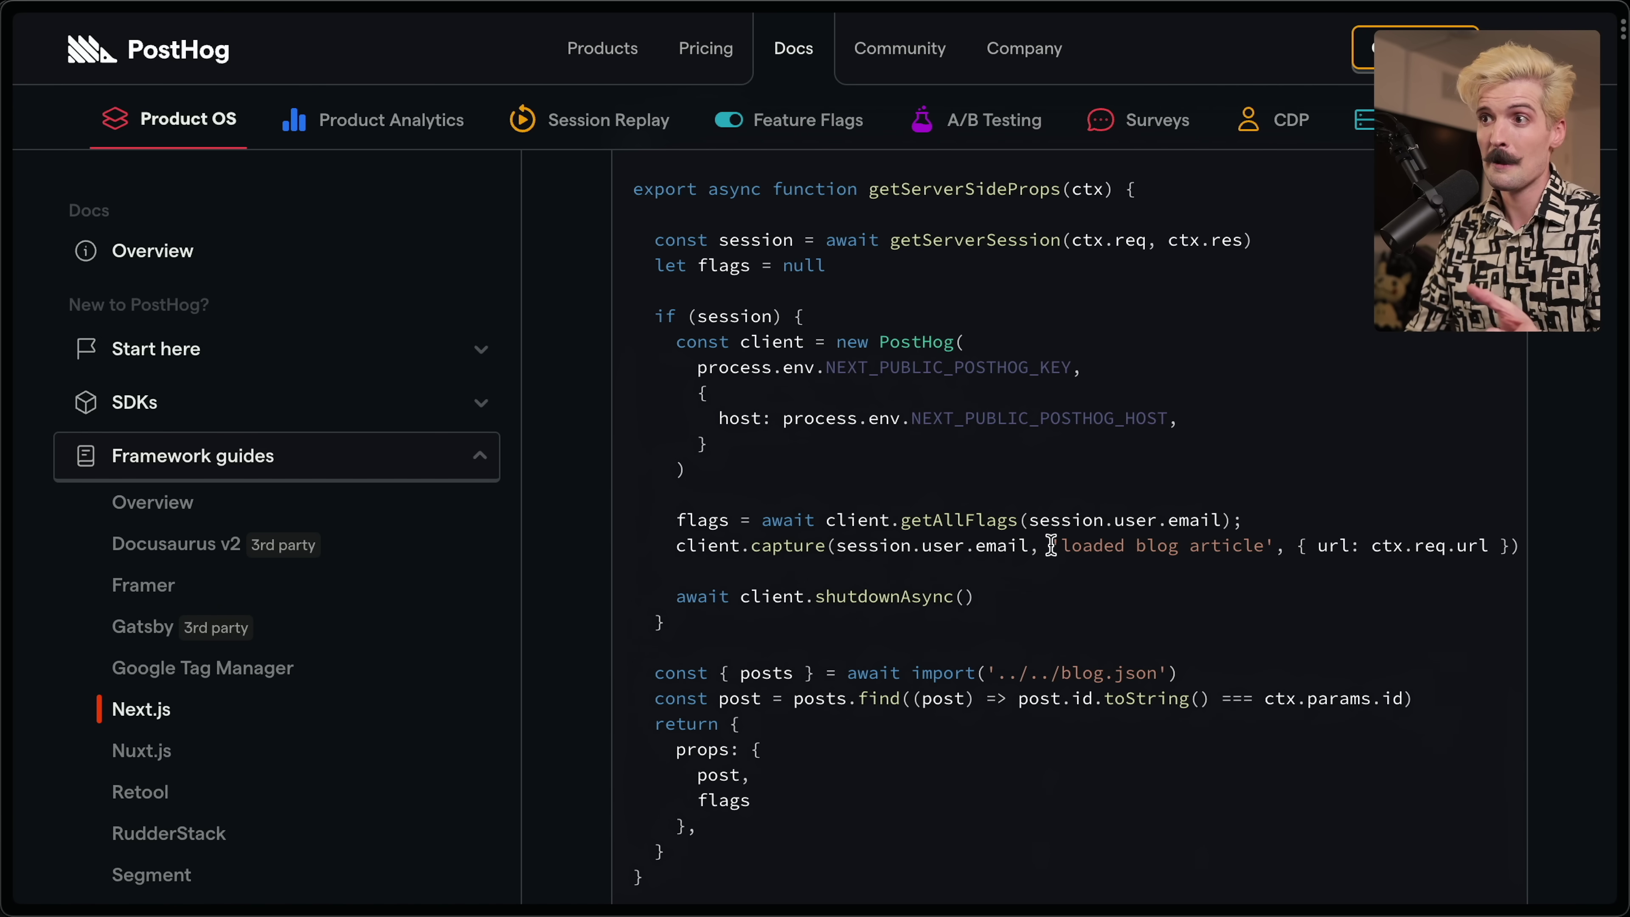
pyautogui.moveTo(1049, 547); pyautogui.dragTo(1281, 550)
pyautogui.click(1274, 551)
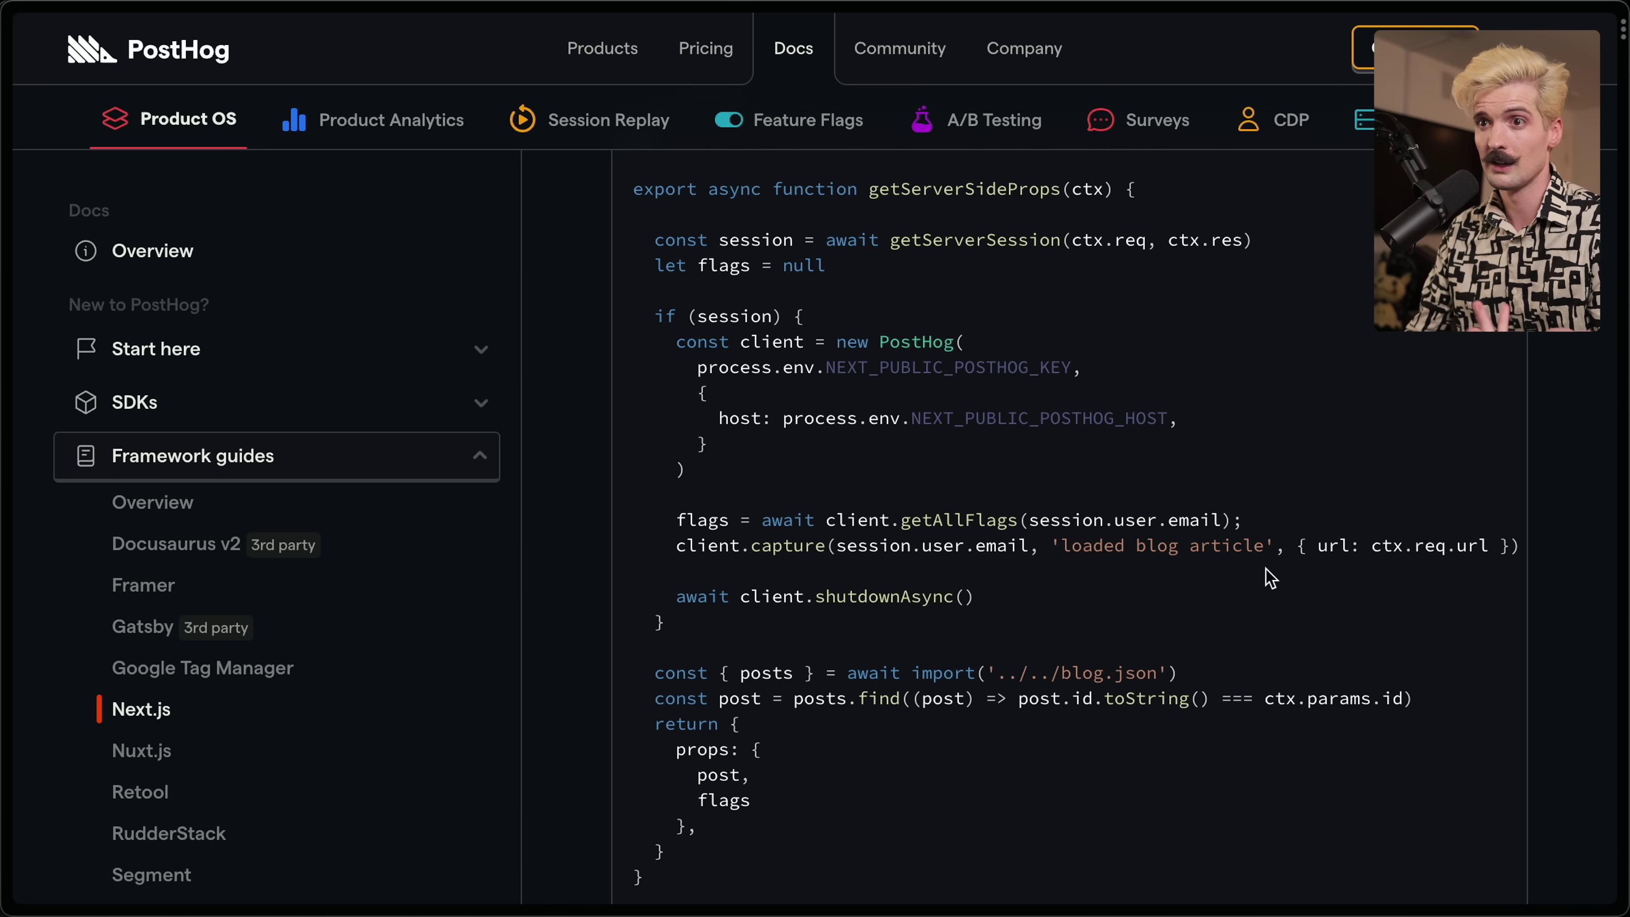
pyautogui.scroll(-20, 1269, 578)
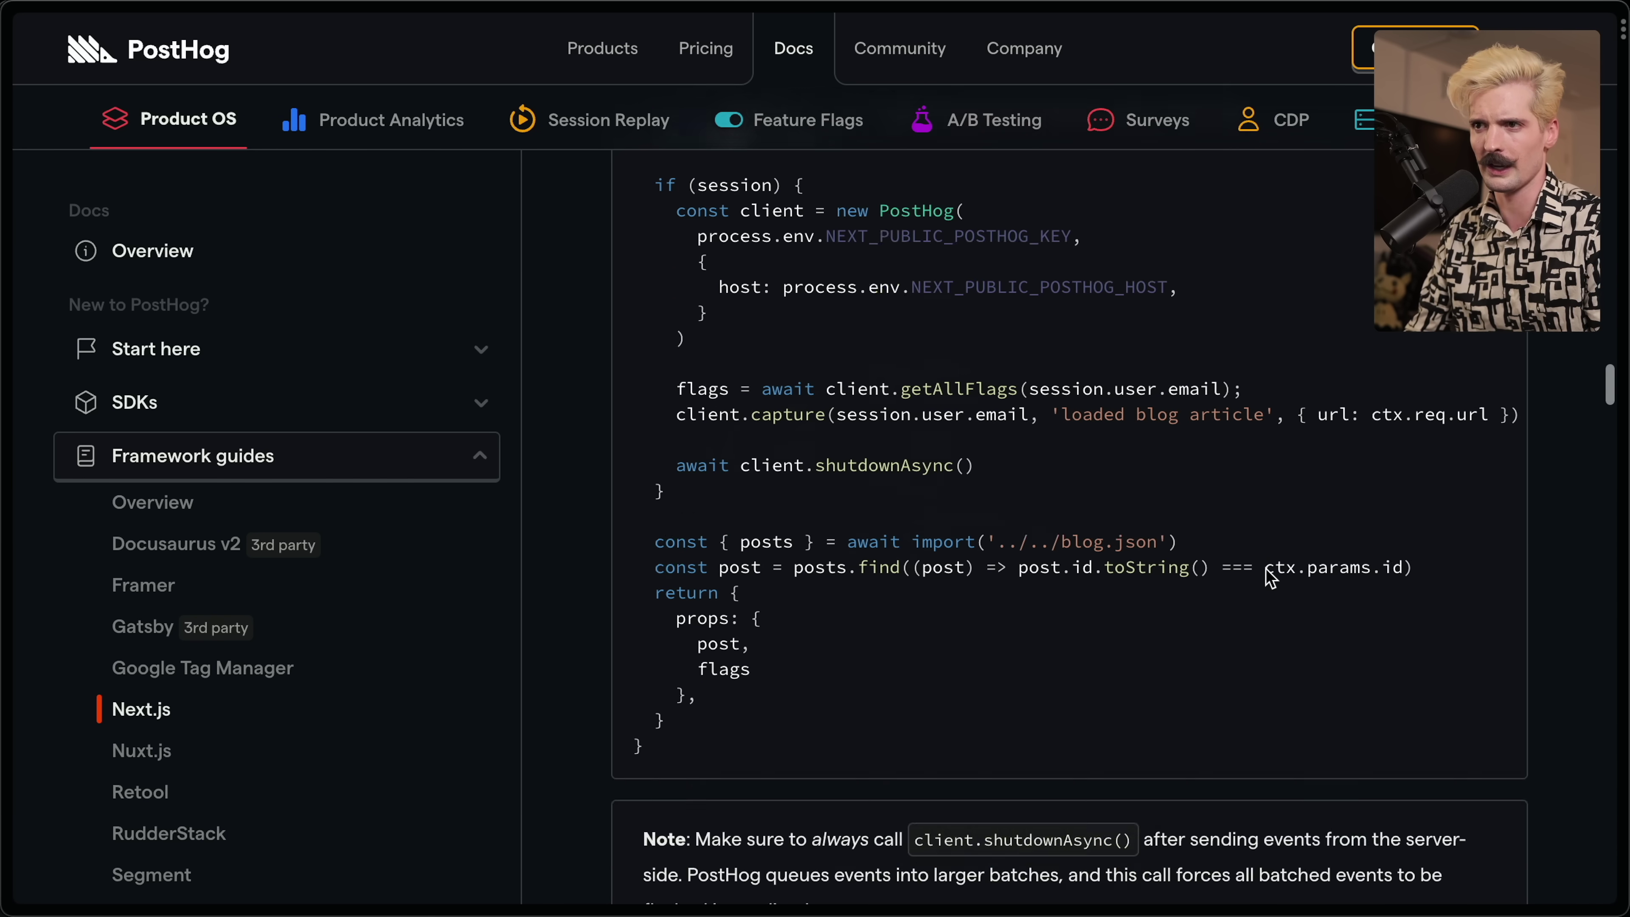
pyautogui.scroll(-13, 1269, 578)
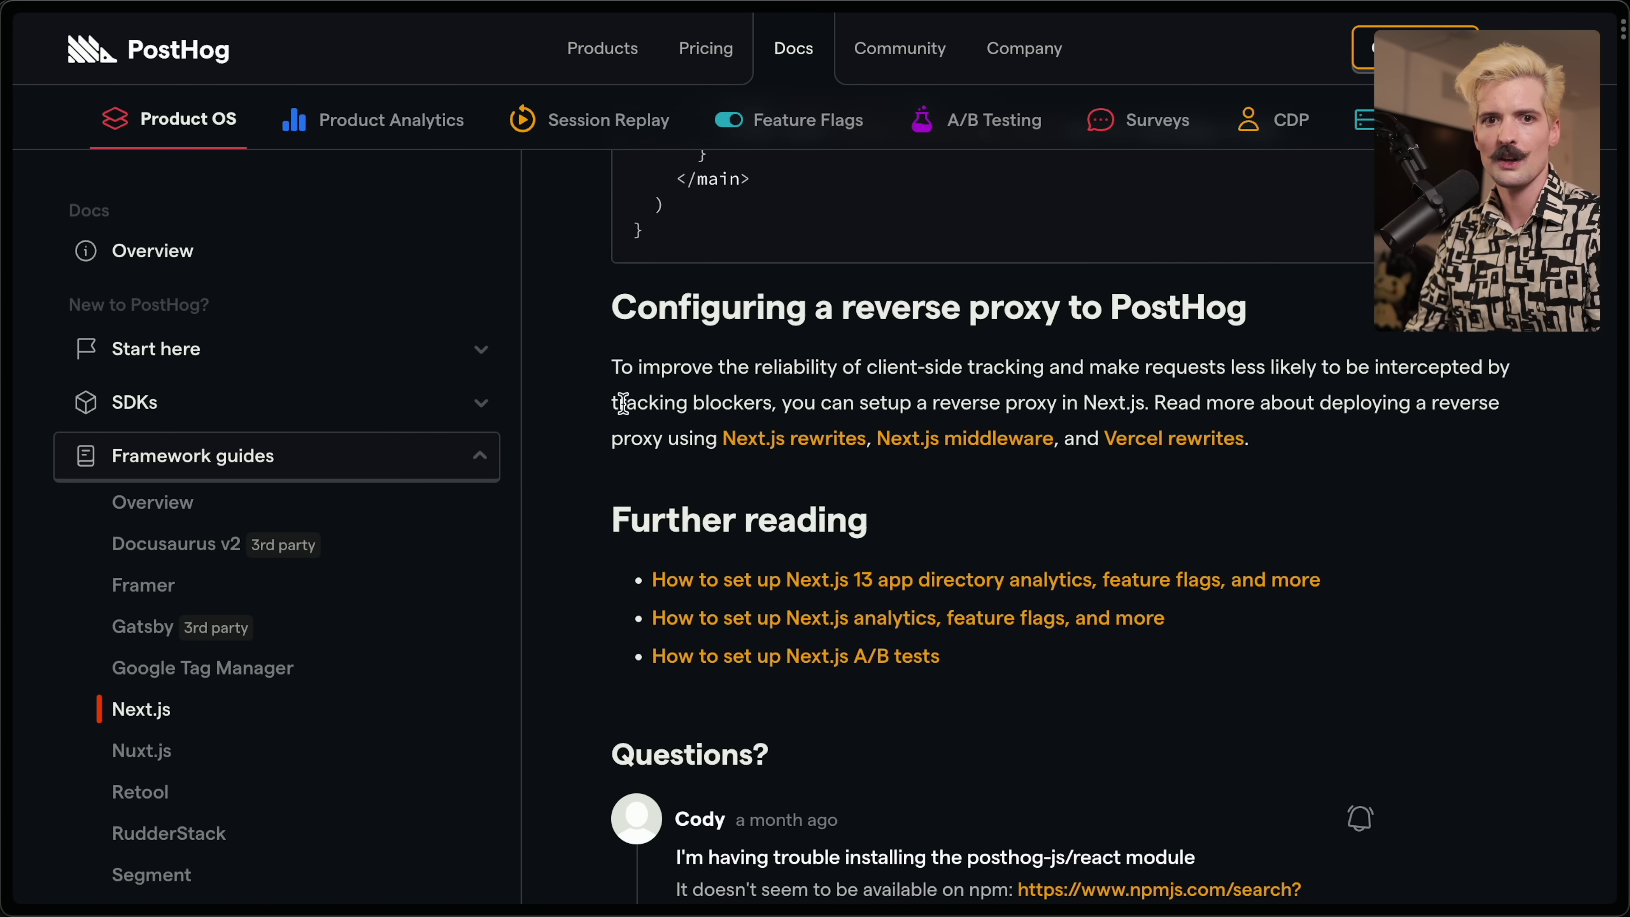
pyautogui.moveTo(615, 403); pyautogui.dragTo(1255, 439)
pyautogui.click(1278, 444)
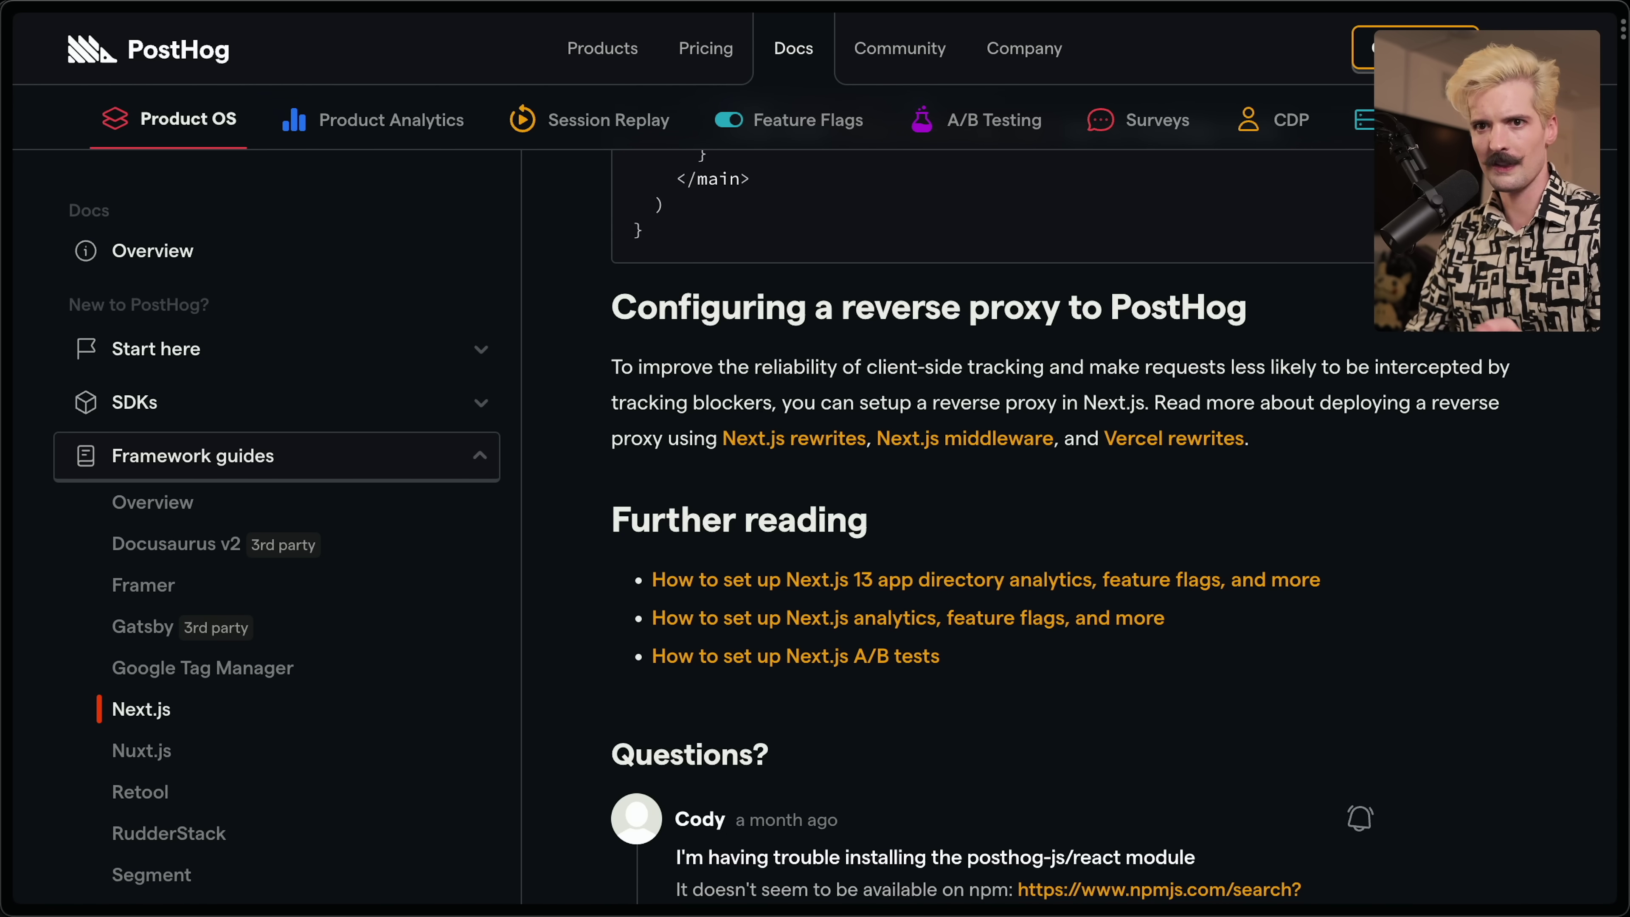
# Go from the docs into the app and scan the Total Apps Created and Total Files Uploaded charts
pyautogui.click(1566, 35)
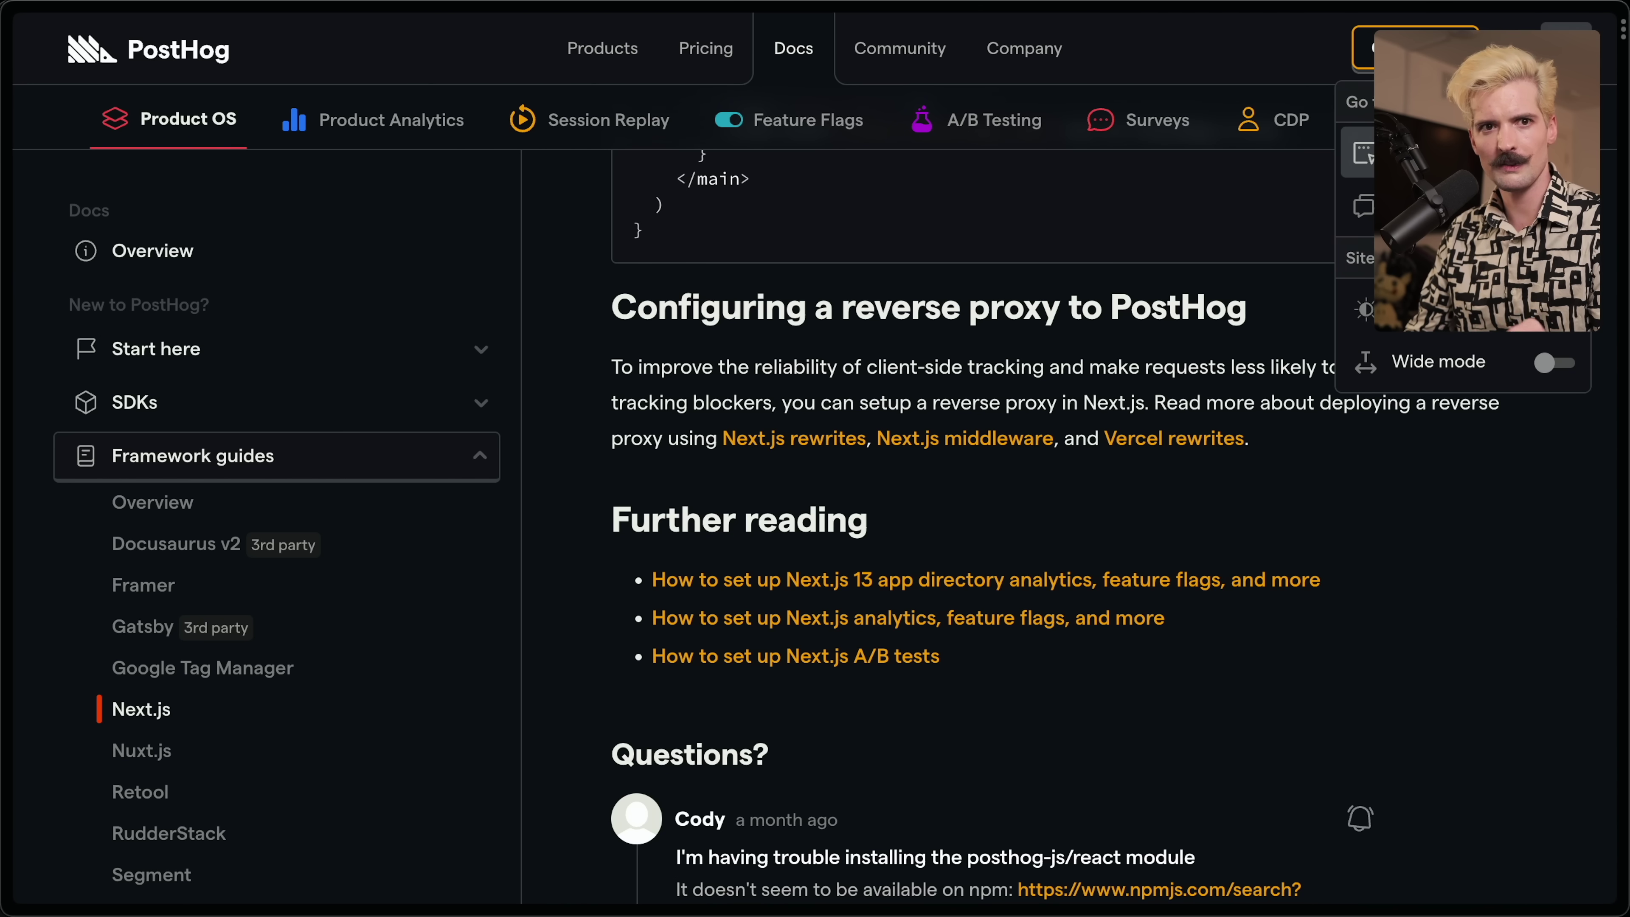
pyautogui.click(1159, 226)
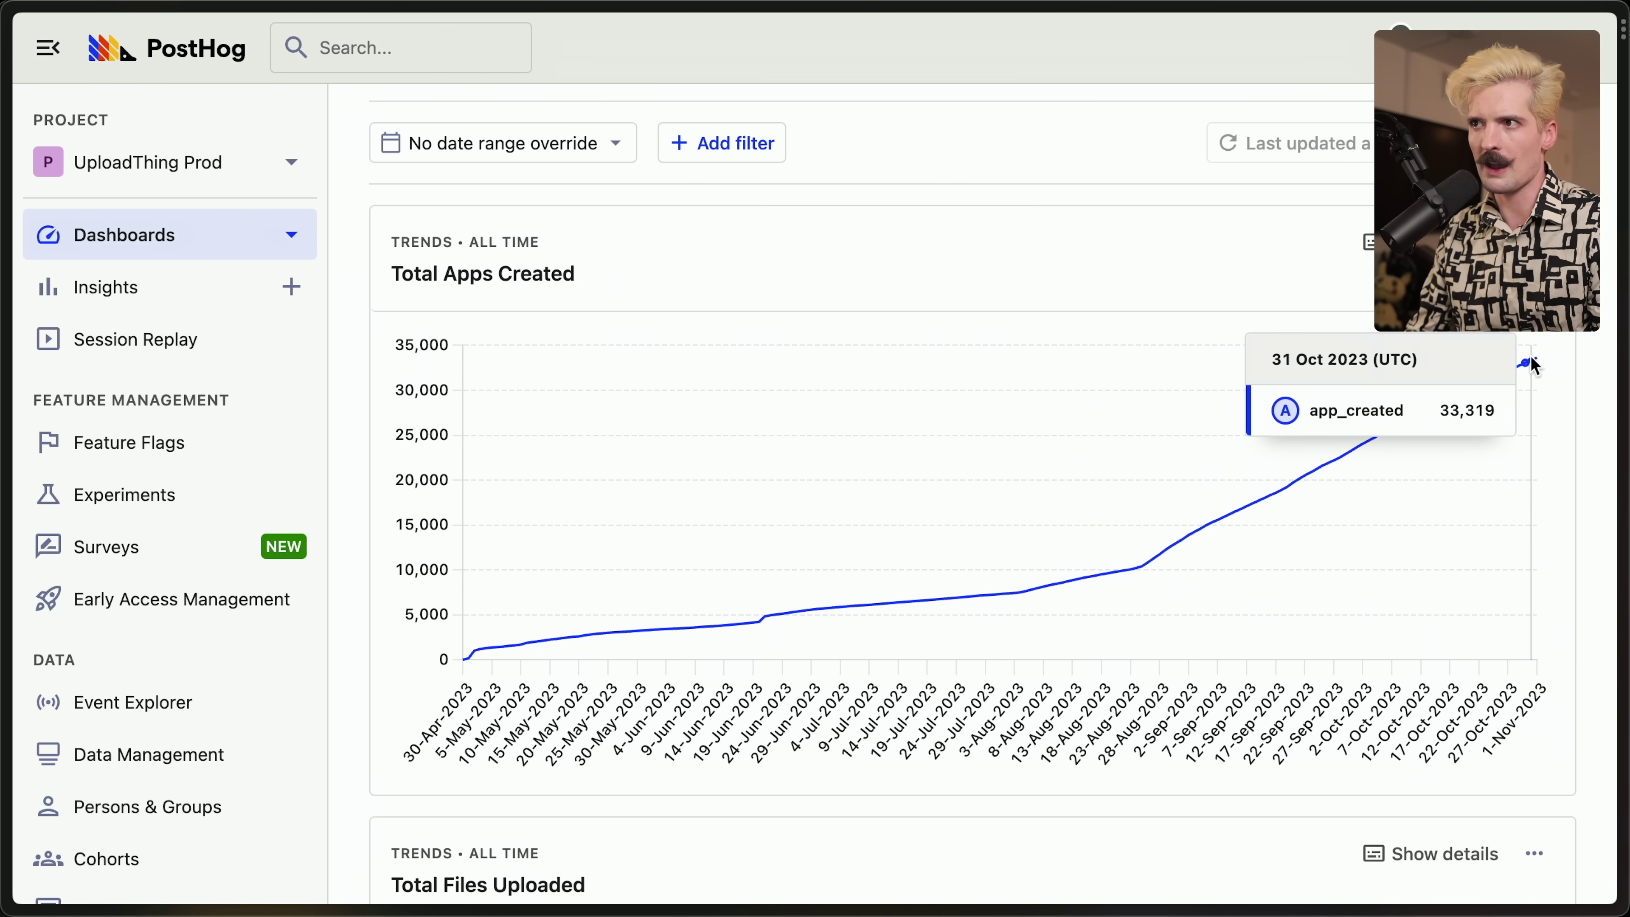
pyautogui.scroll(-5, 1534, 365)
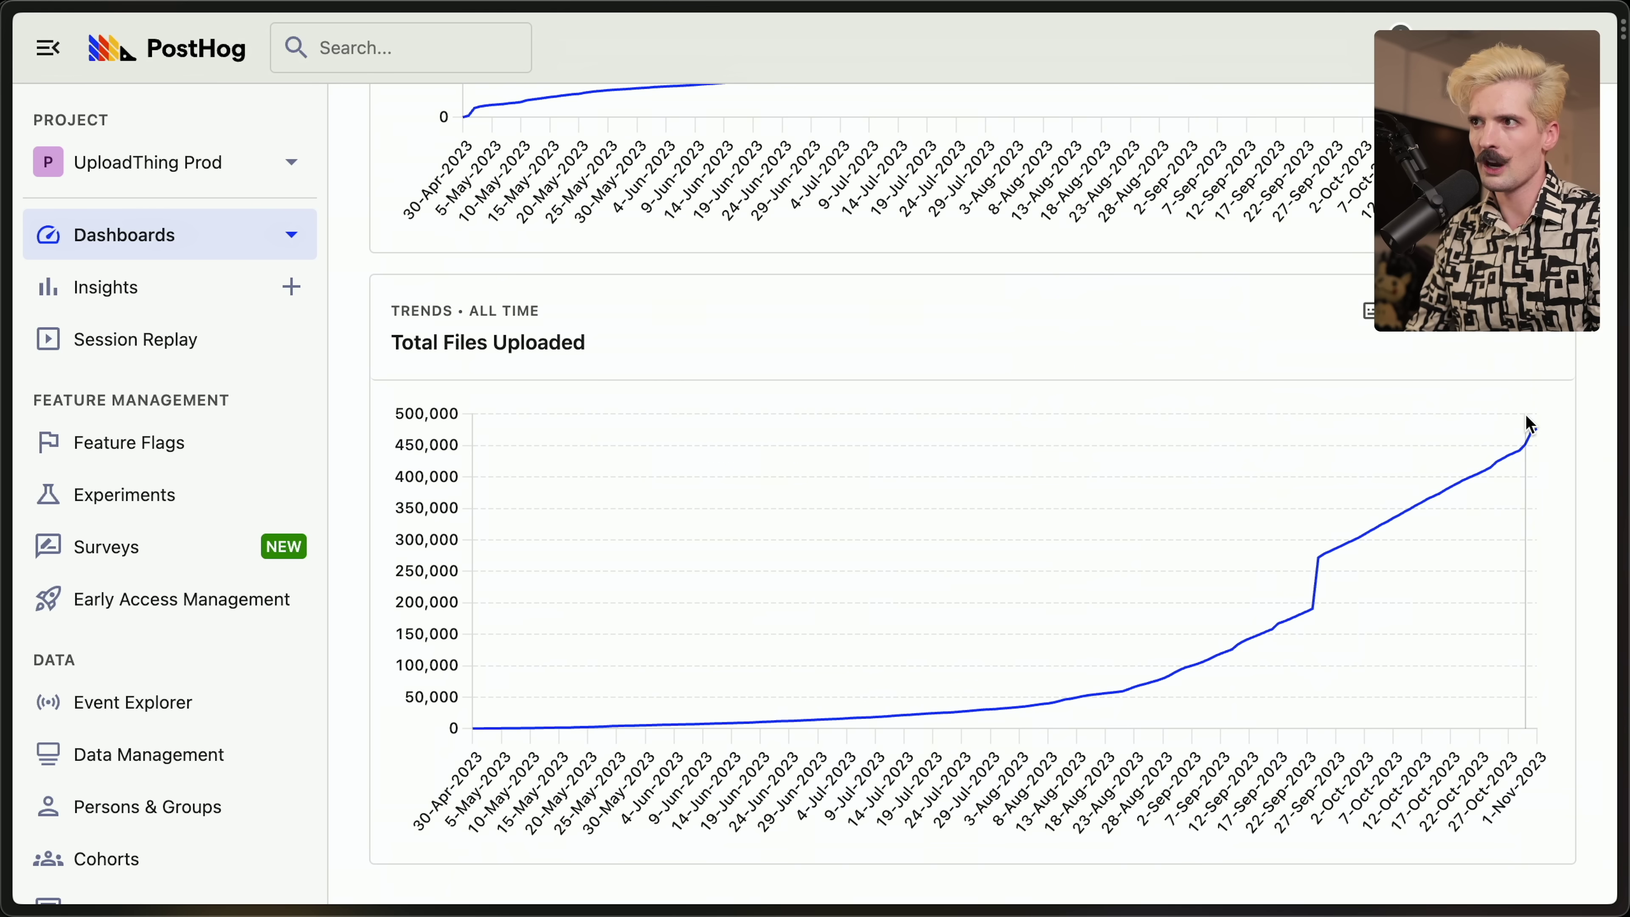
pyautogui.moveTo(1535, 424)
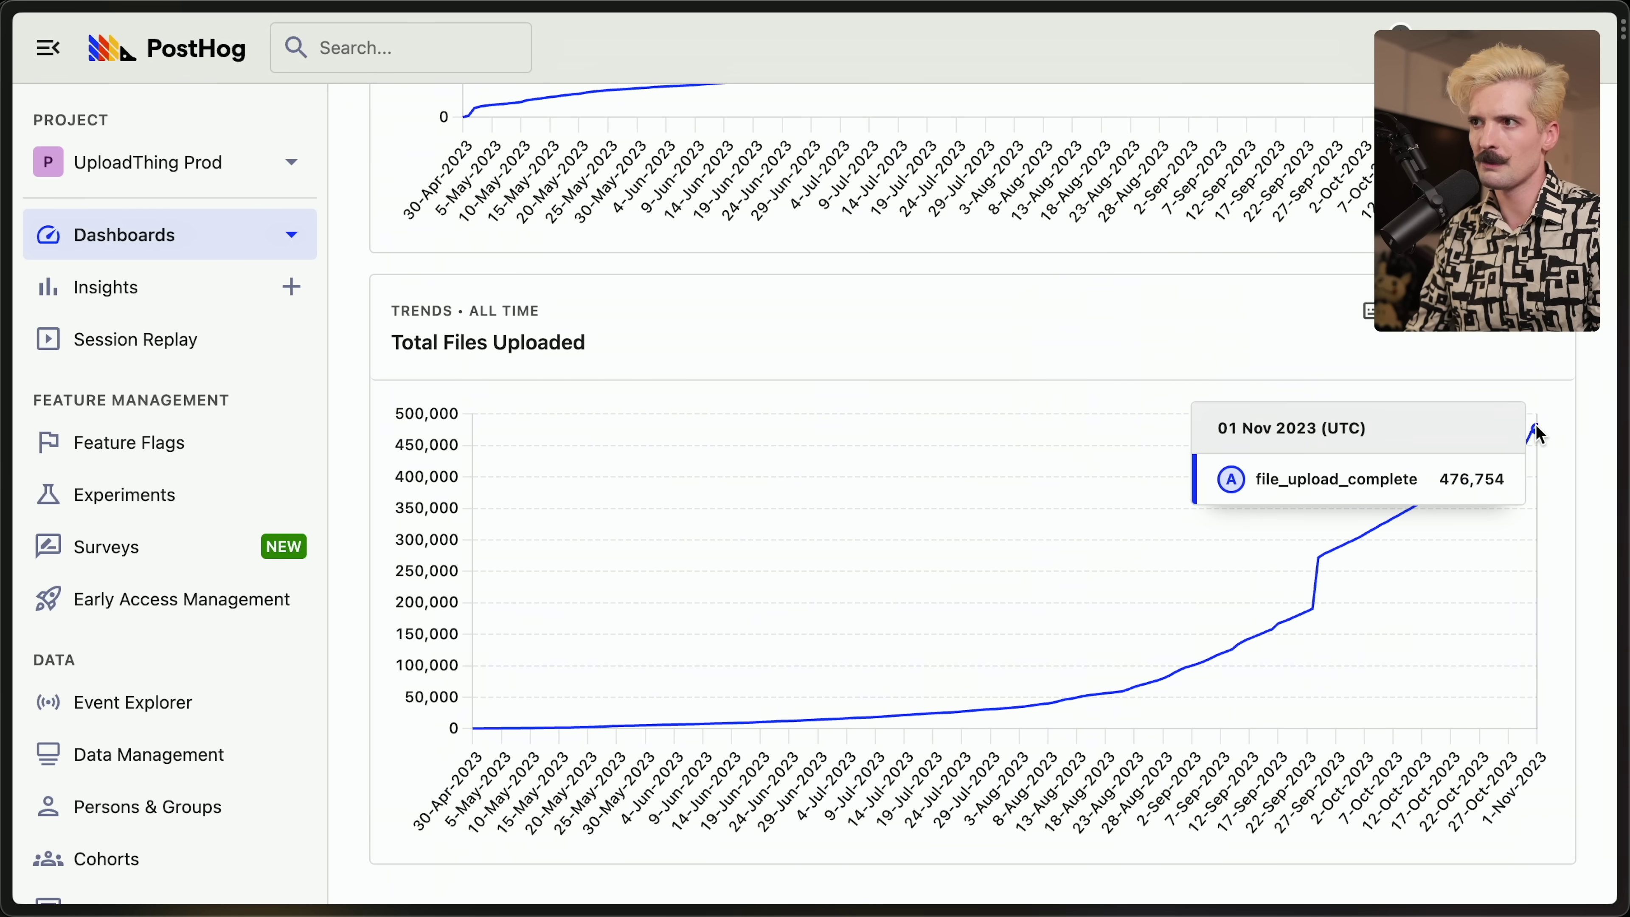
pyautogui.scroll(7, 1068, 374)
# Navigate from Dashboards to the Insights list and create a new Pageview trends insight
pyautogui.click(296, 243)
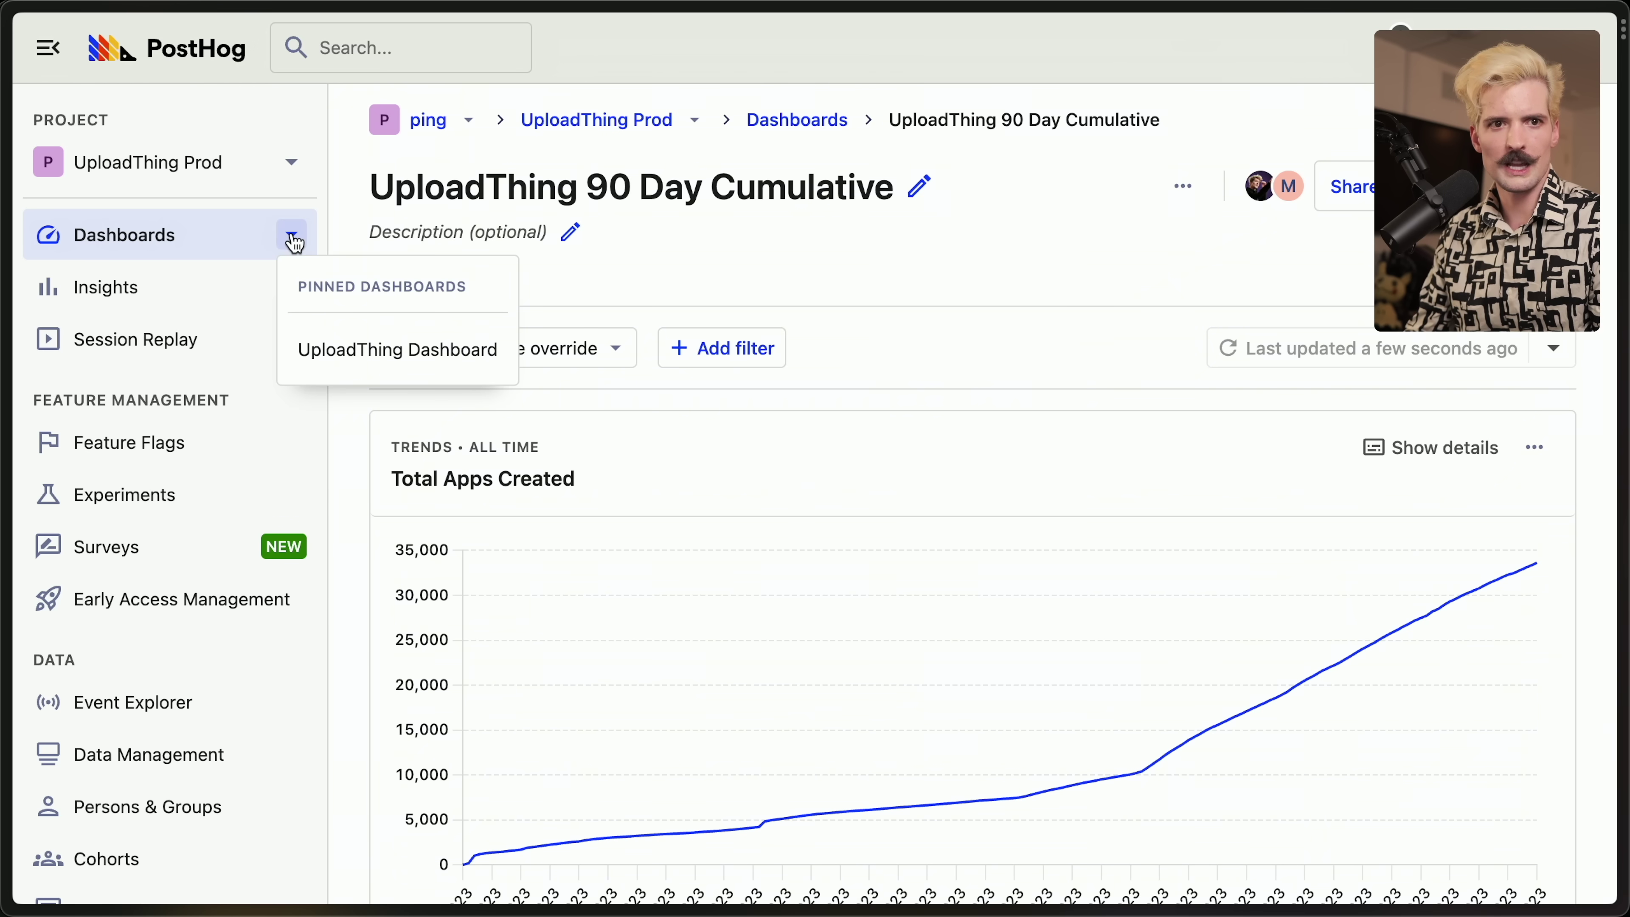
pyautogui.click(246, 236)
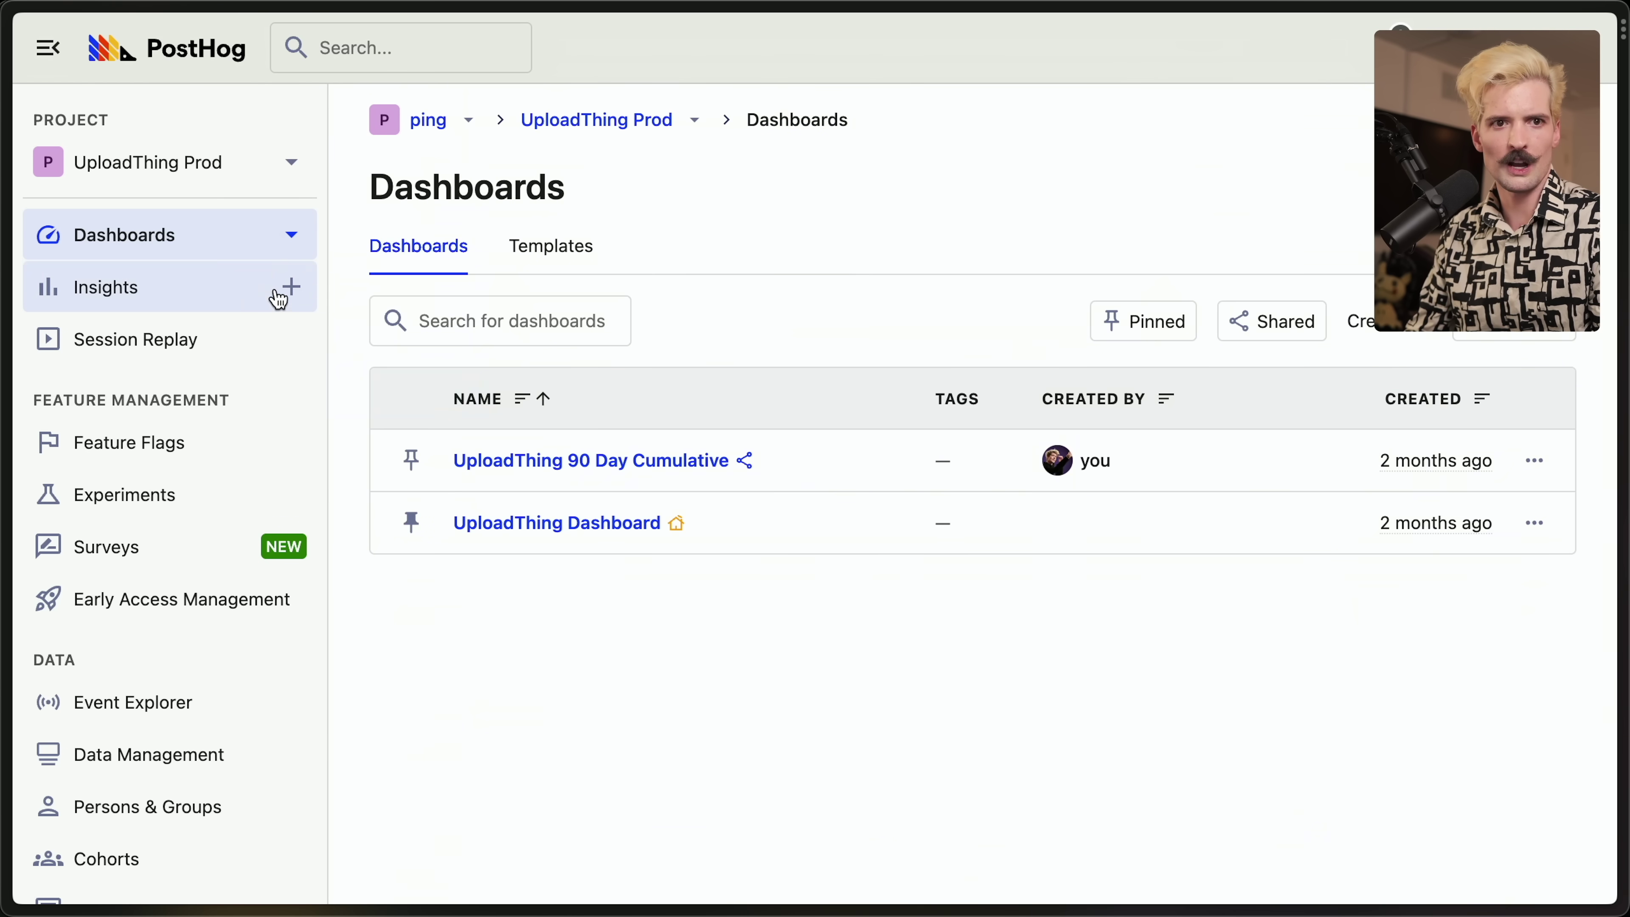
pyautogui.click(227, 298)
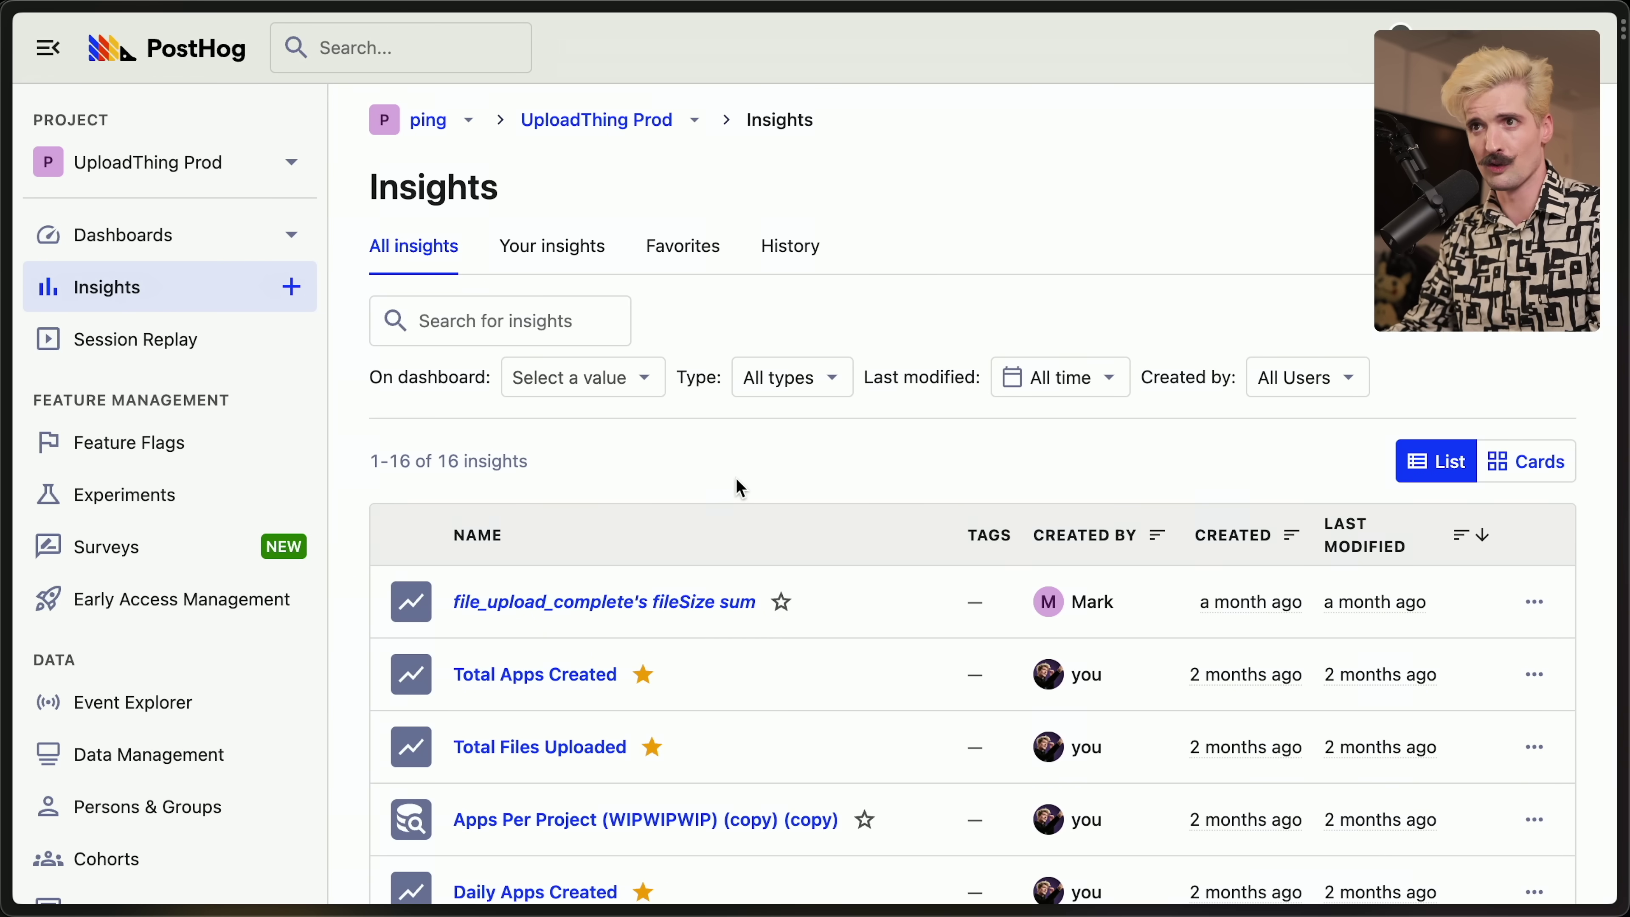
pyautogui.click(291, 287)
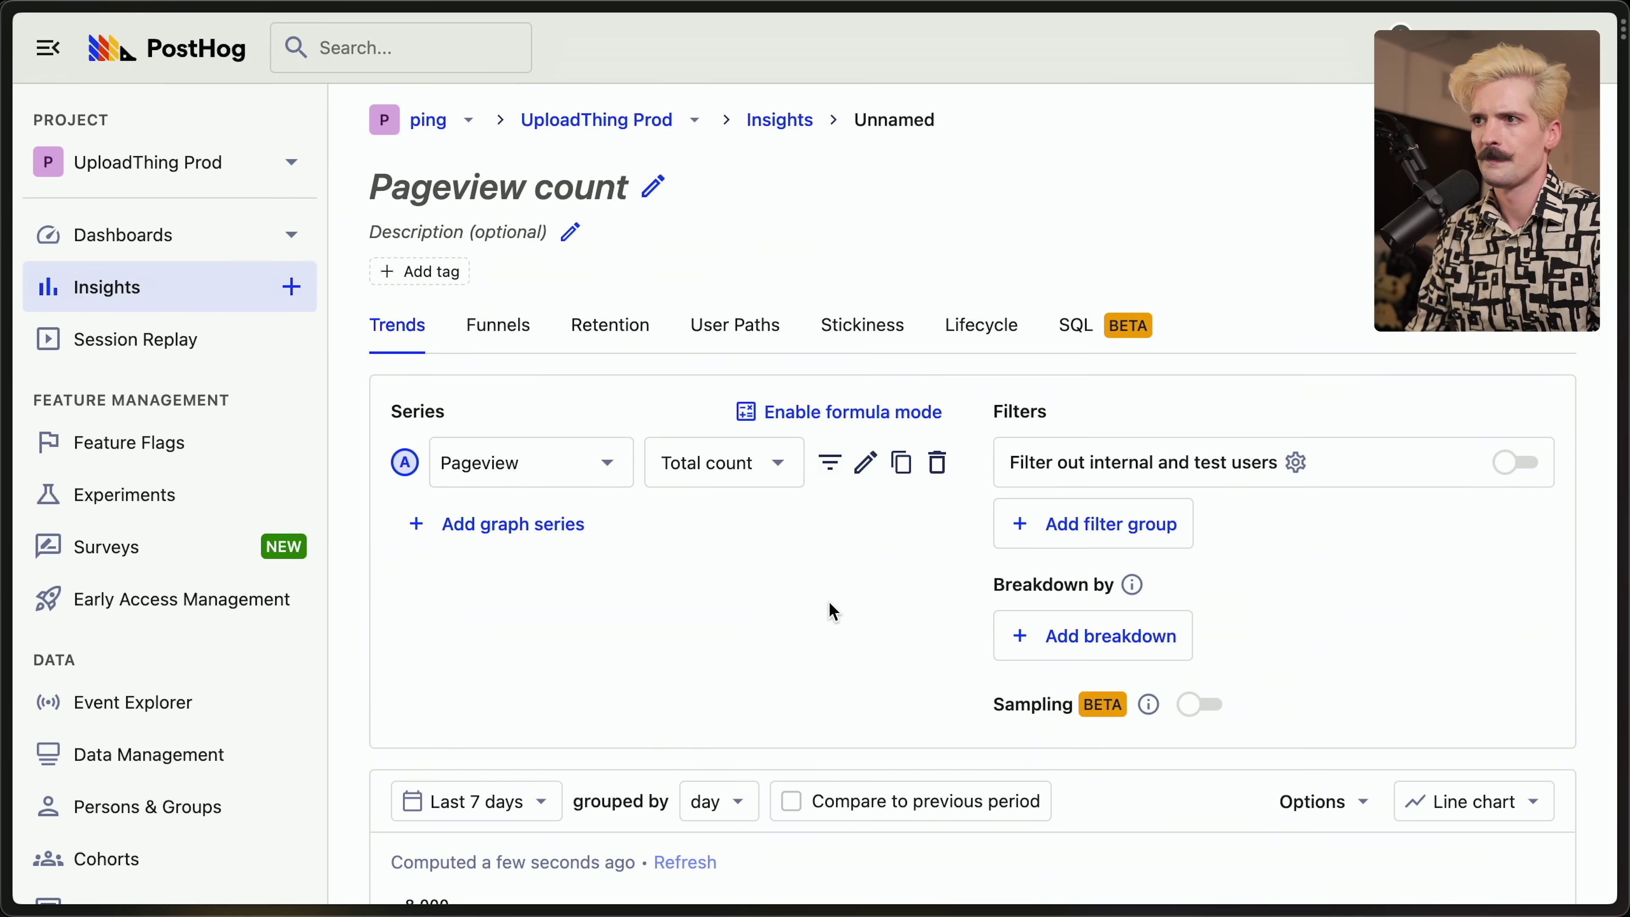
# Add a filter group, check its all/any matching choice, then delete the empty group
pyautogui.scroll(-6, 831, 606)
pyautogui.scroll(7, 829, 606)
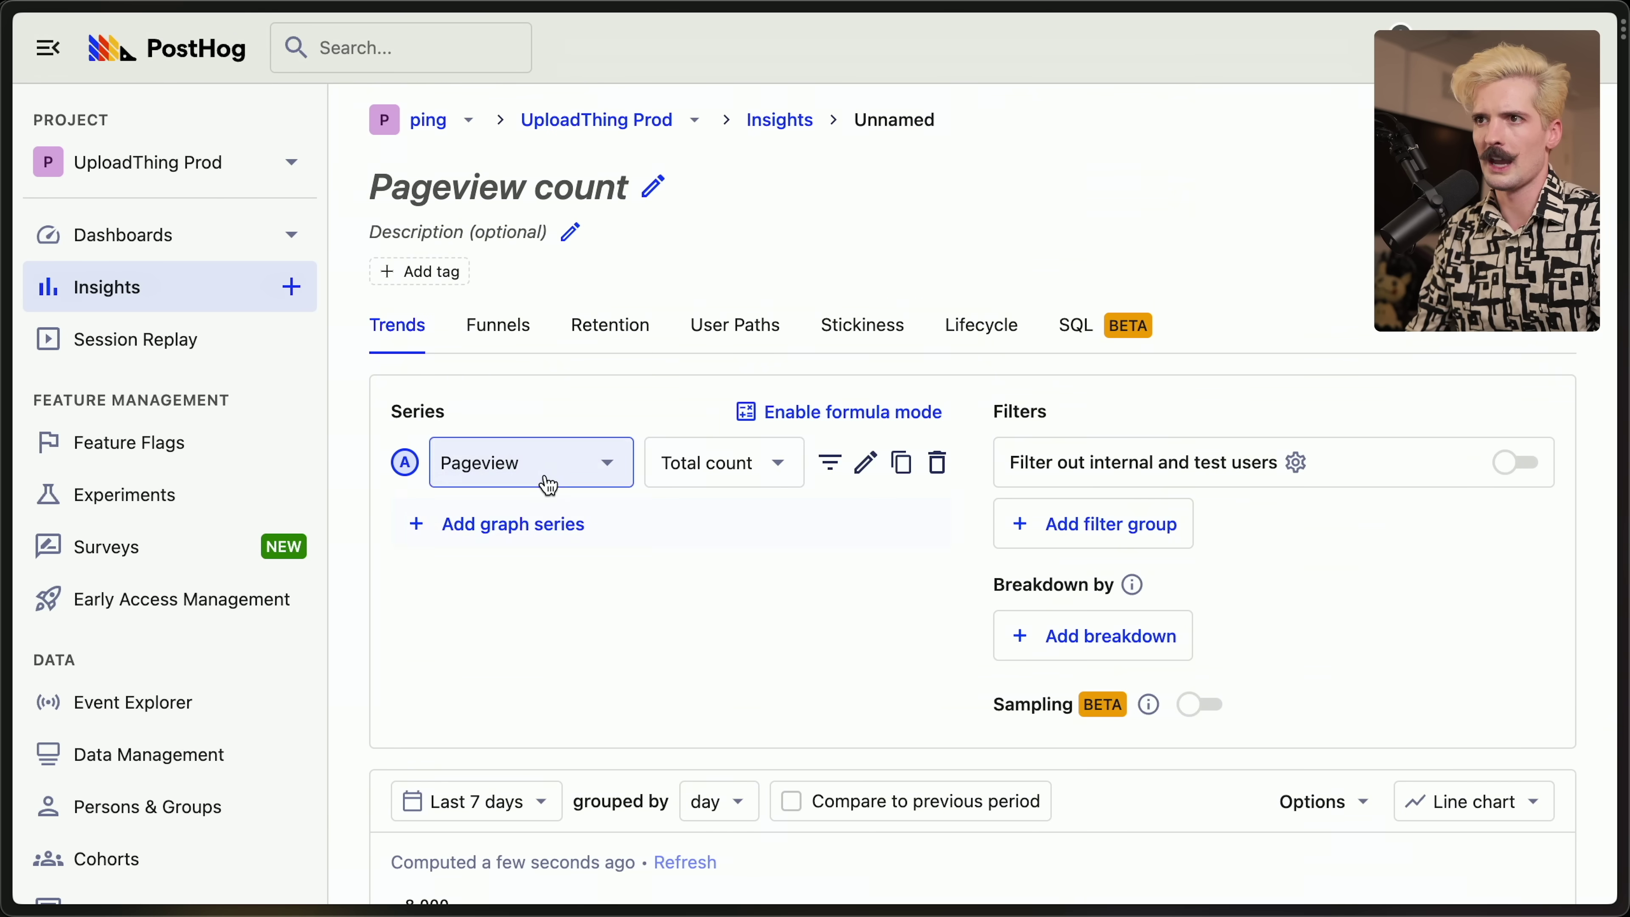
pyautogui.scroll(-1, 875, 593)
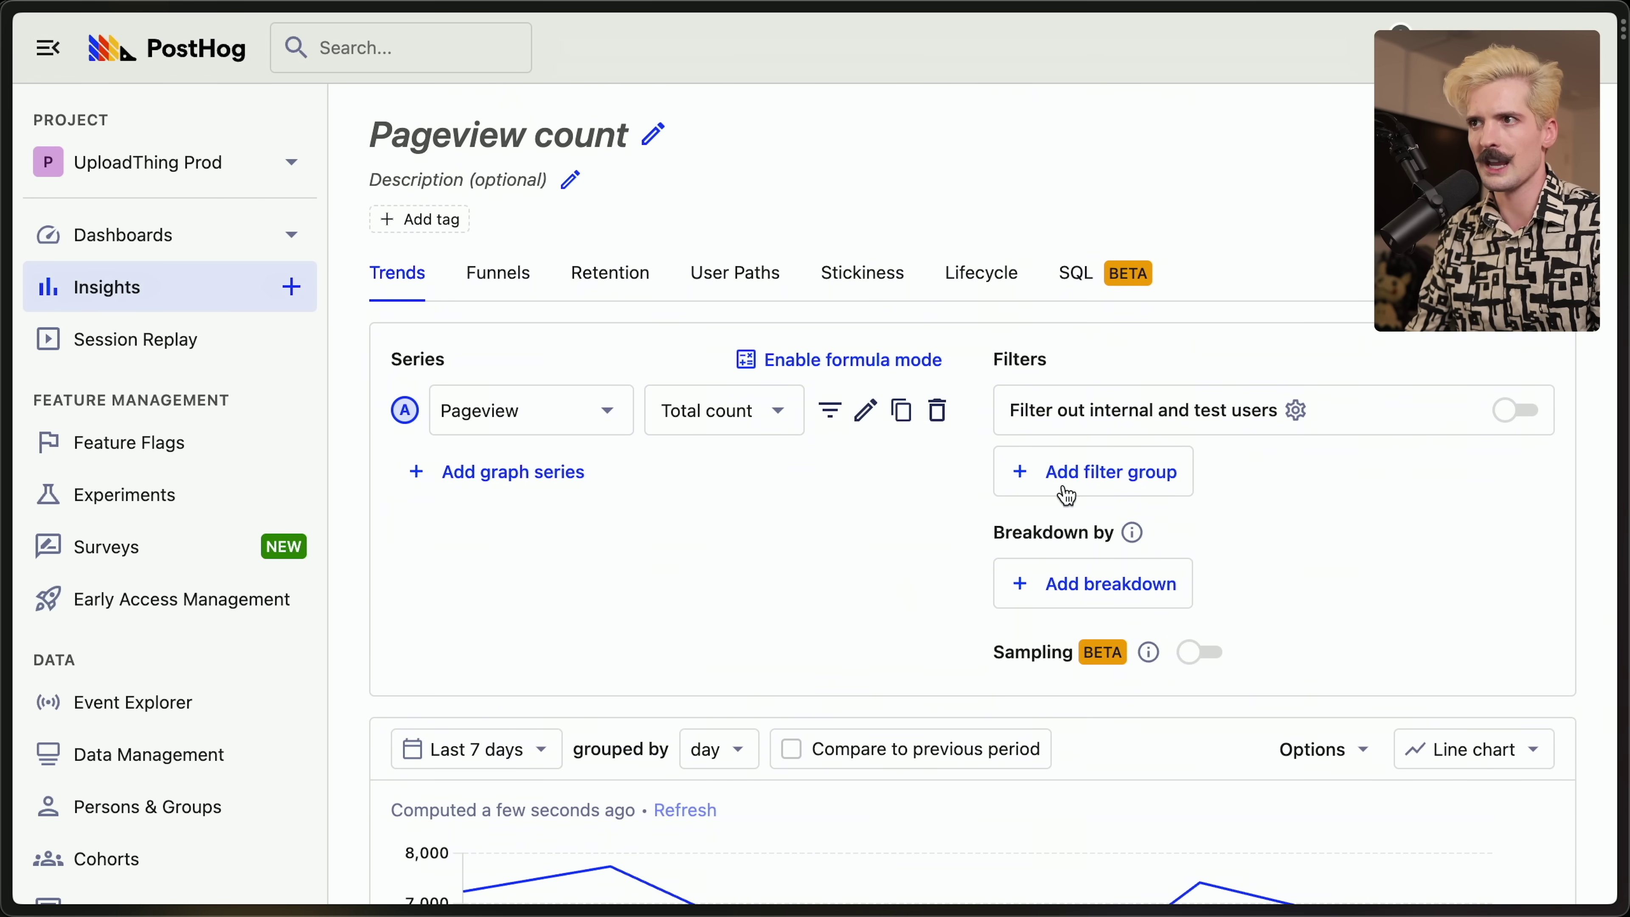
pyautogui.click(1067, 493)
pyautogui.click(1093, 478)
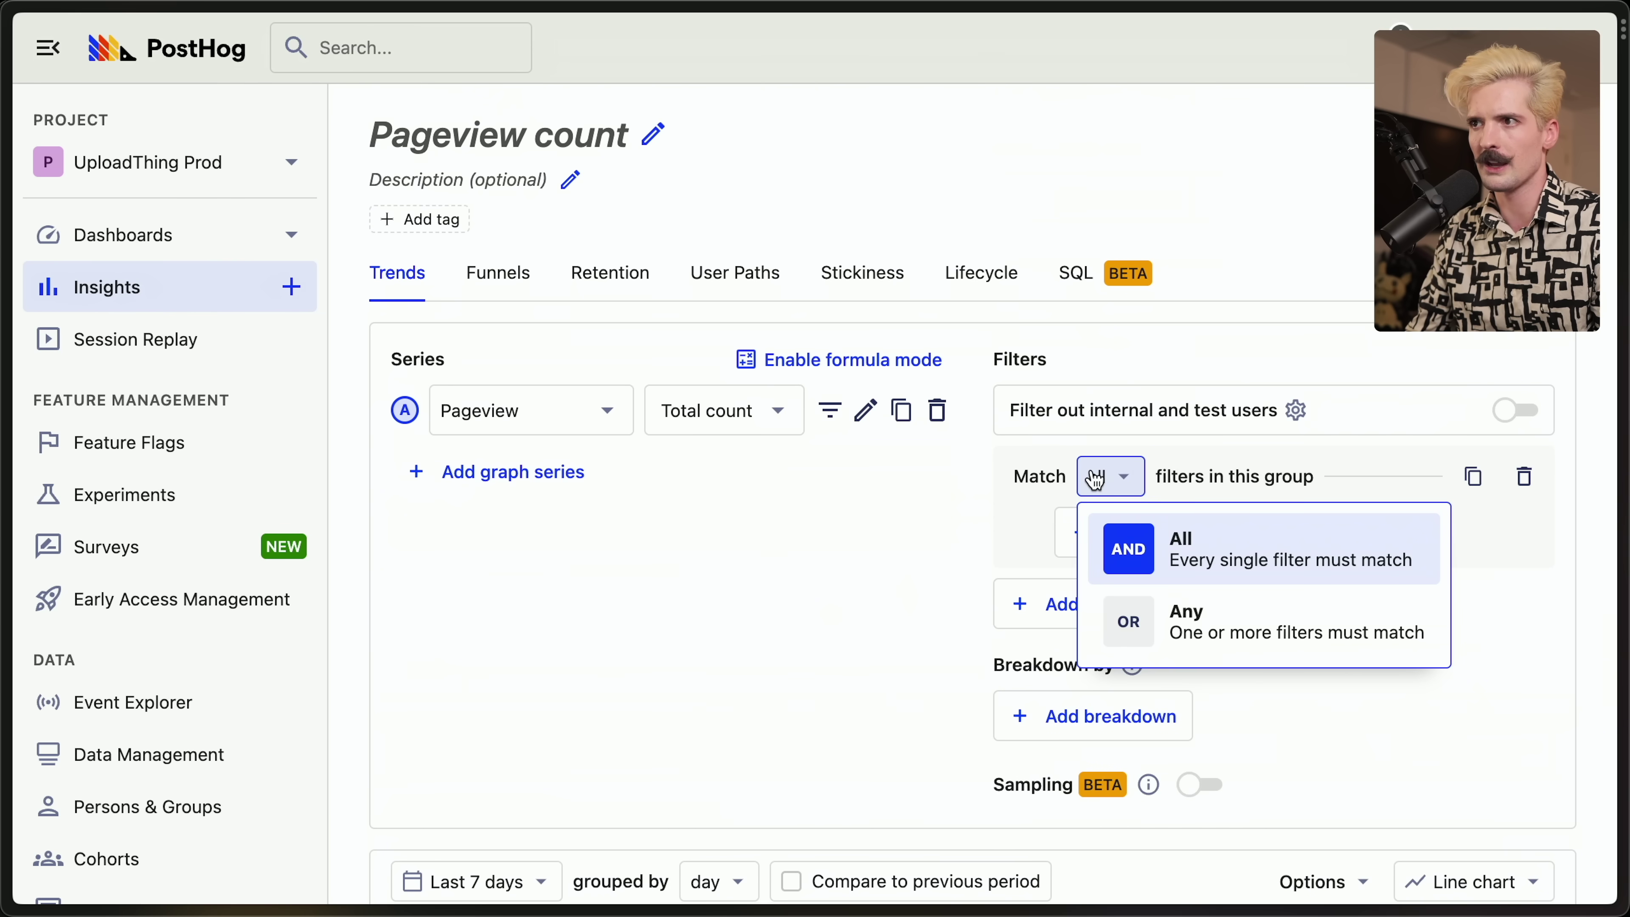
pyautogui.click(1095, 478)
pyautogui.click(1523, 476)
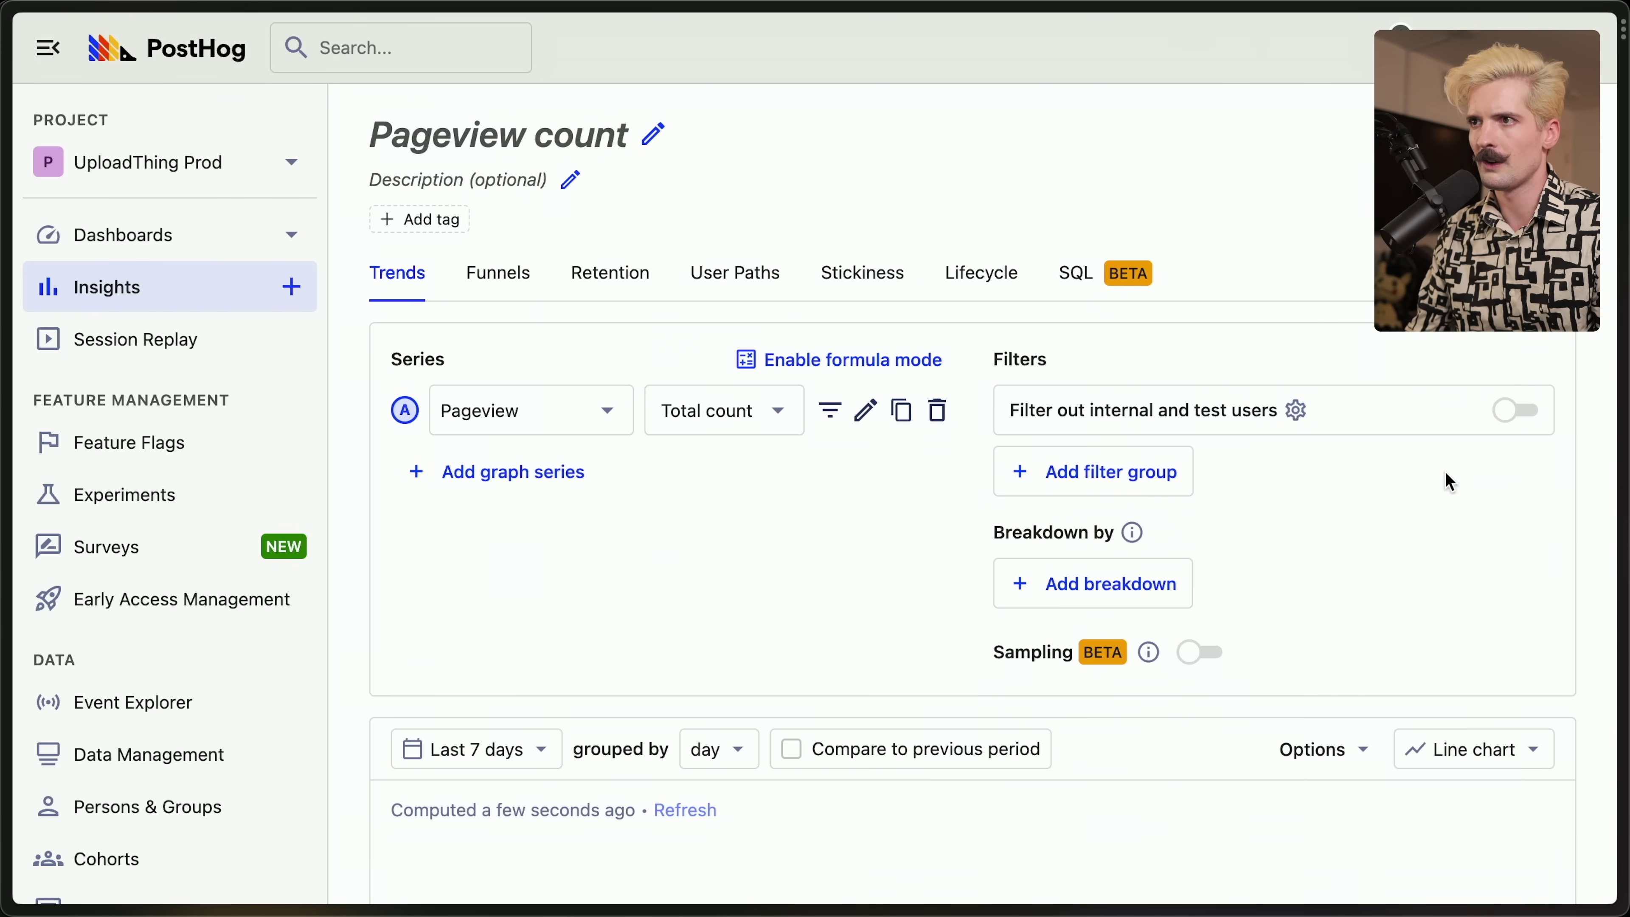
# Add a filter group counting pageviews where User ID is not set
pyautogui.click(1155, 465)
pyautogui.click(1165, 545)
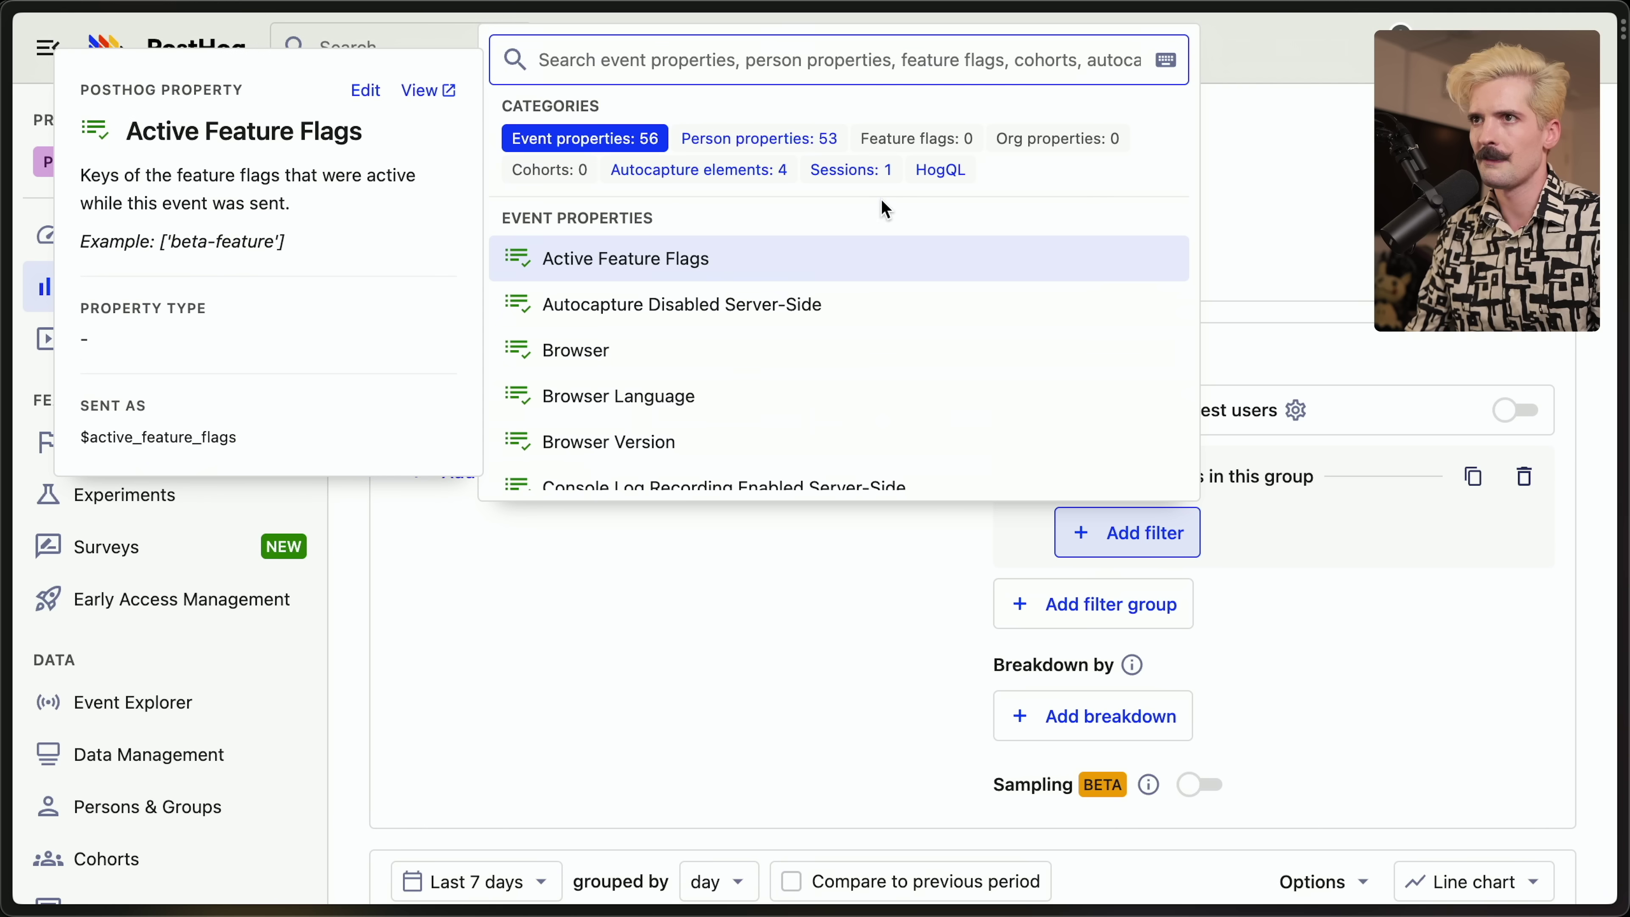
pyautogui.write('id')
pyautogui.press('BackSpace')
pyautogui.press('BackSpace')
pyautogui.scroll(-4, 738, 338)
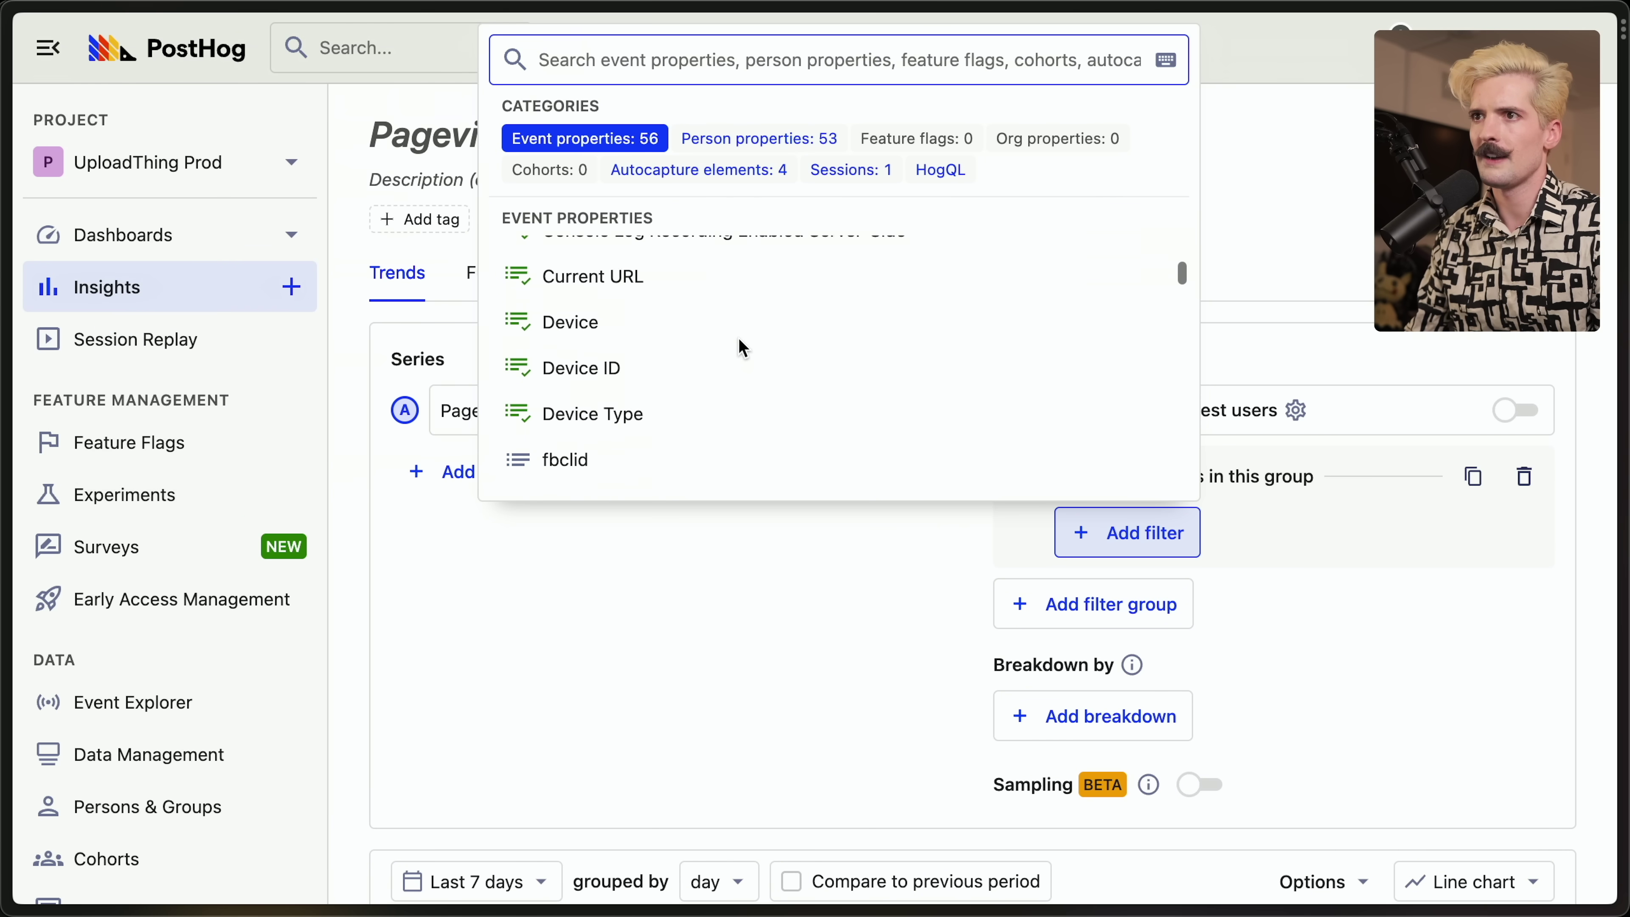
pyautogui.scroll(-15, 738, 338)
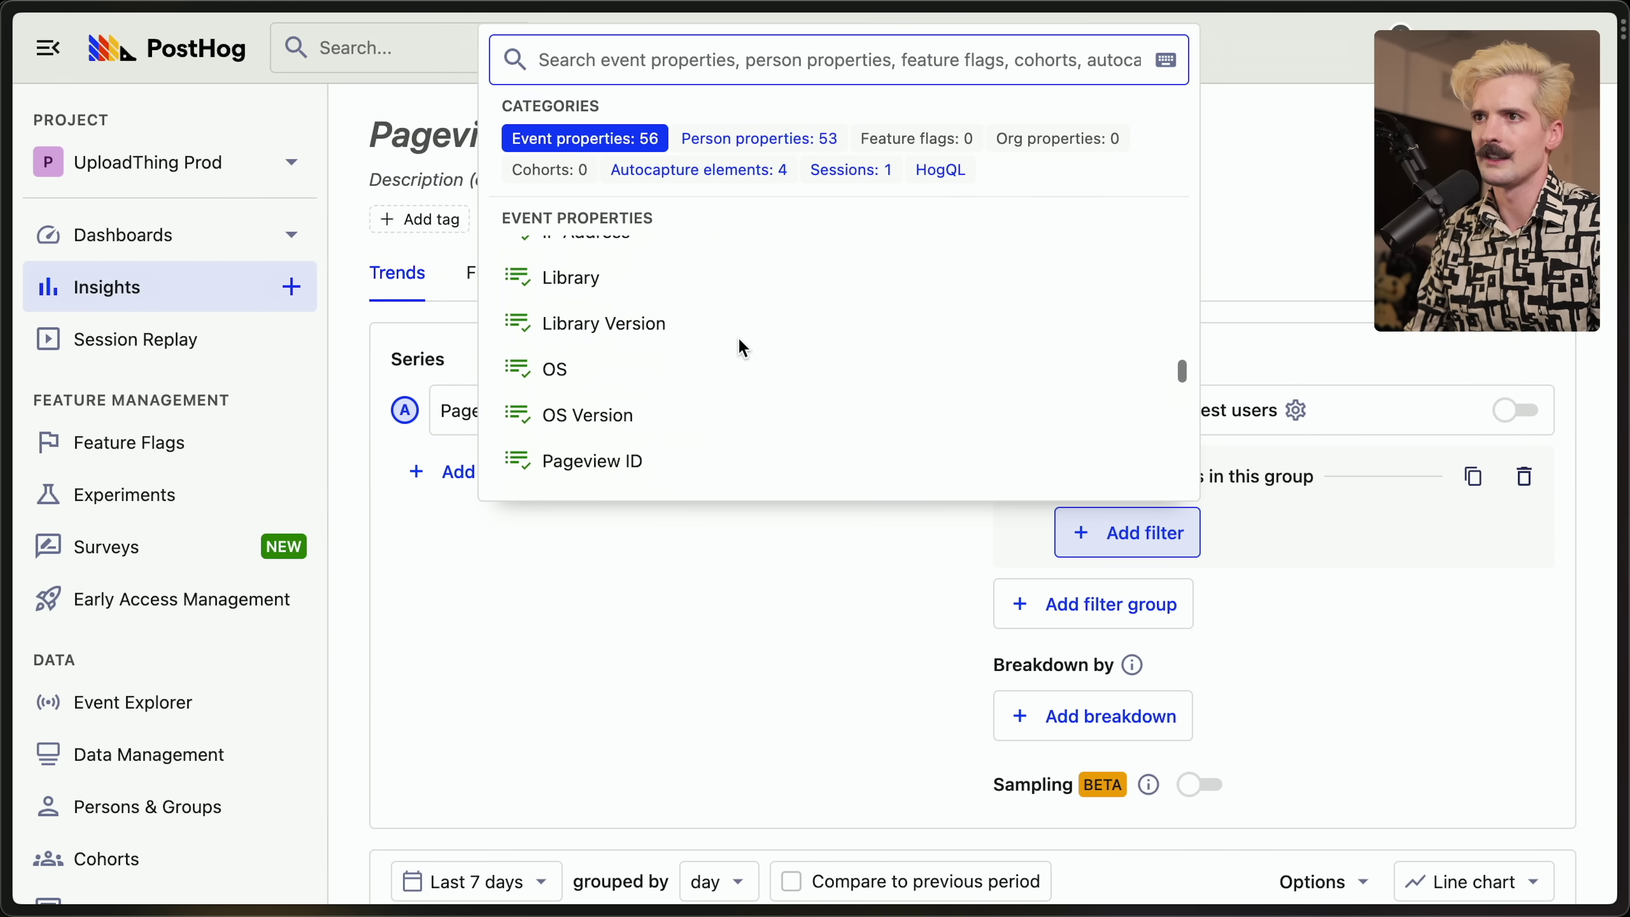
pyautogui.scroll(-12, 739, 338)
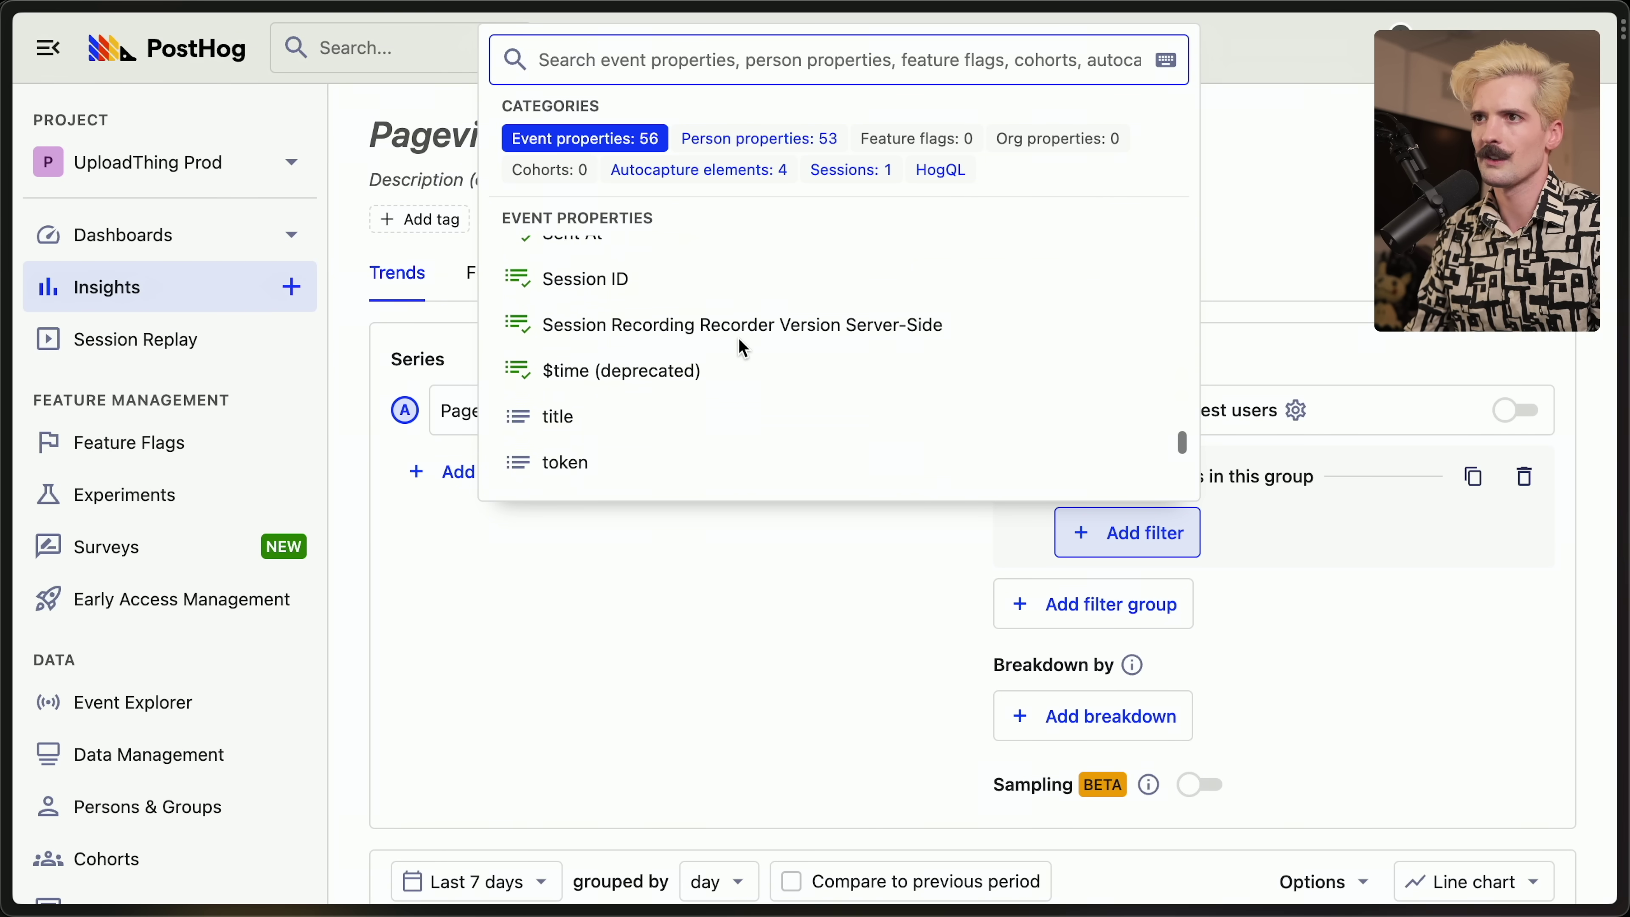
pyautogui.scroll(-3, 739, 338)
pyautogui.click(738, 338)
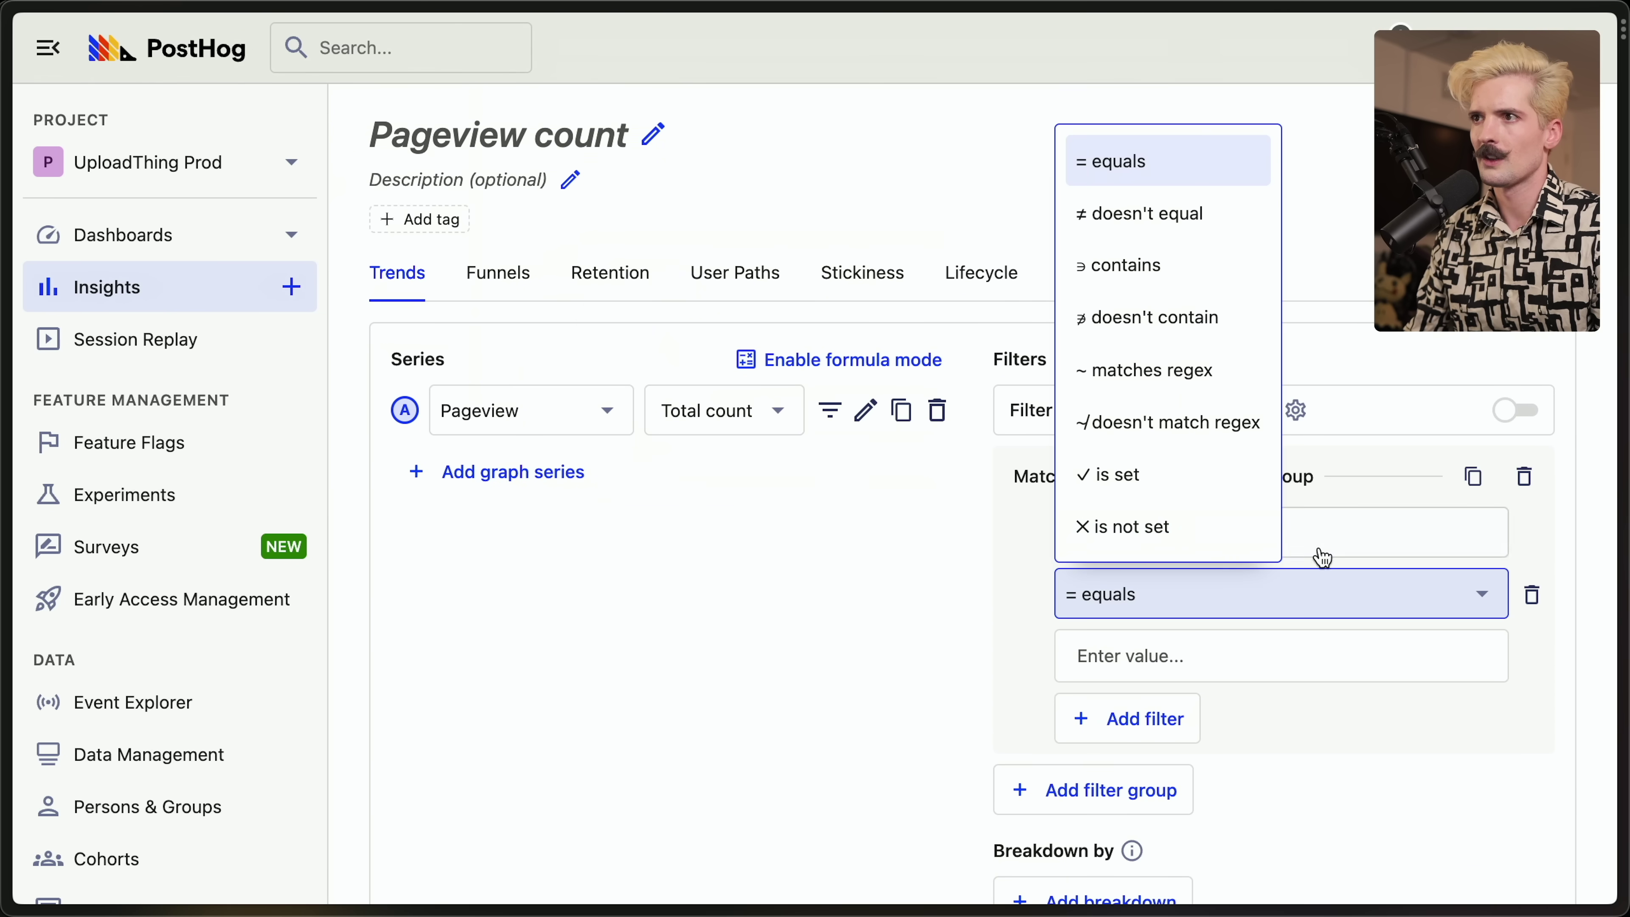
pyautogui.click(1214, 541)
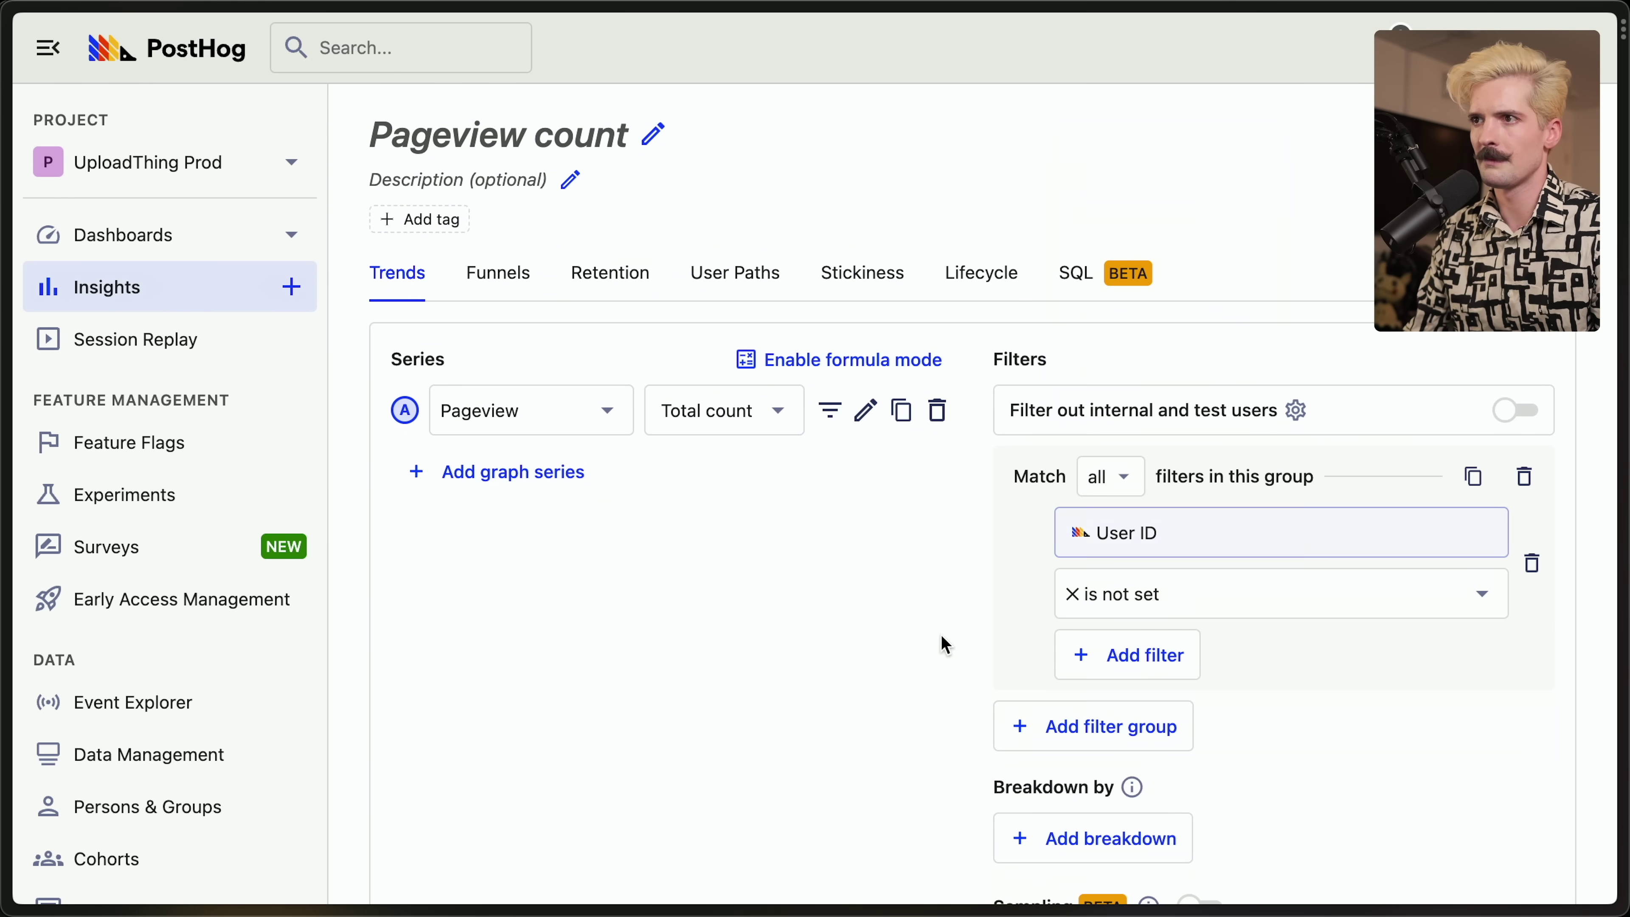
# Add the signed-in condition counting pageviews where User ID is set
pyautogui.scroll(-10, 942, 636)
pyautogui.scroll(10, 931, 650)
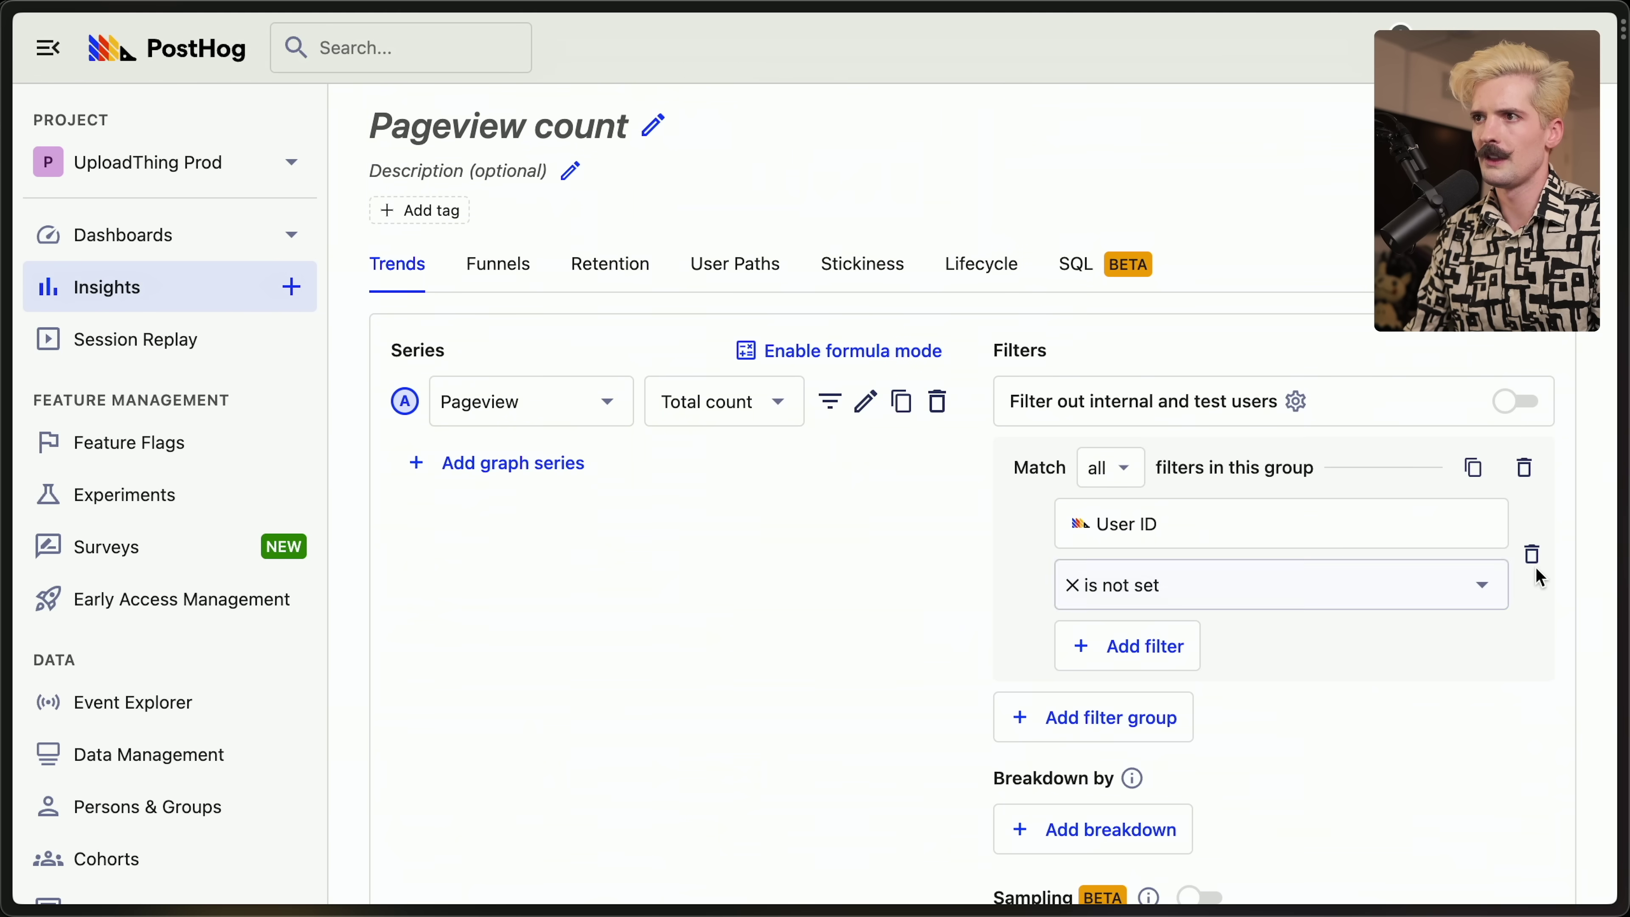
pyautogui.scroll(-1, 893, 615)
pyautogui.scroll(-10, 892, 615)
pyautogui.scroll(1, 894, 626)
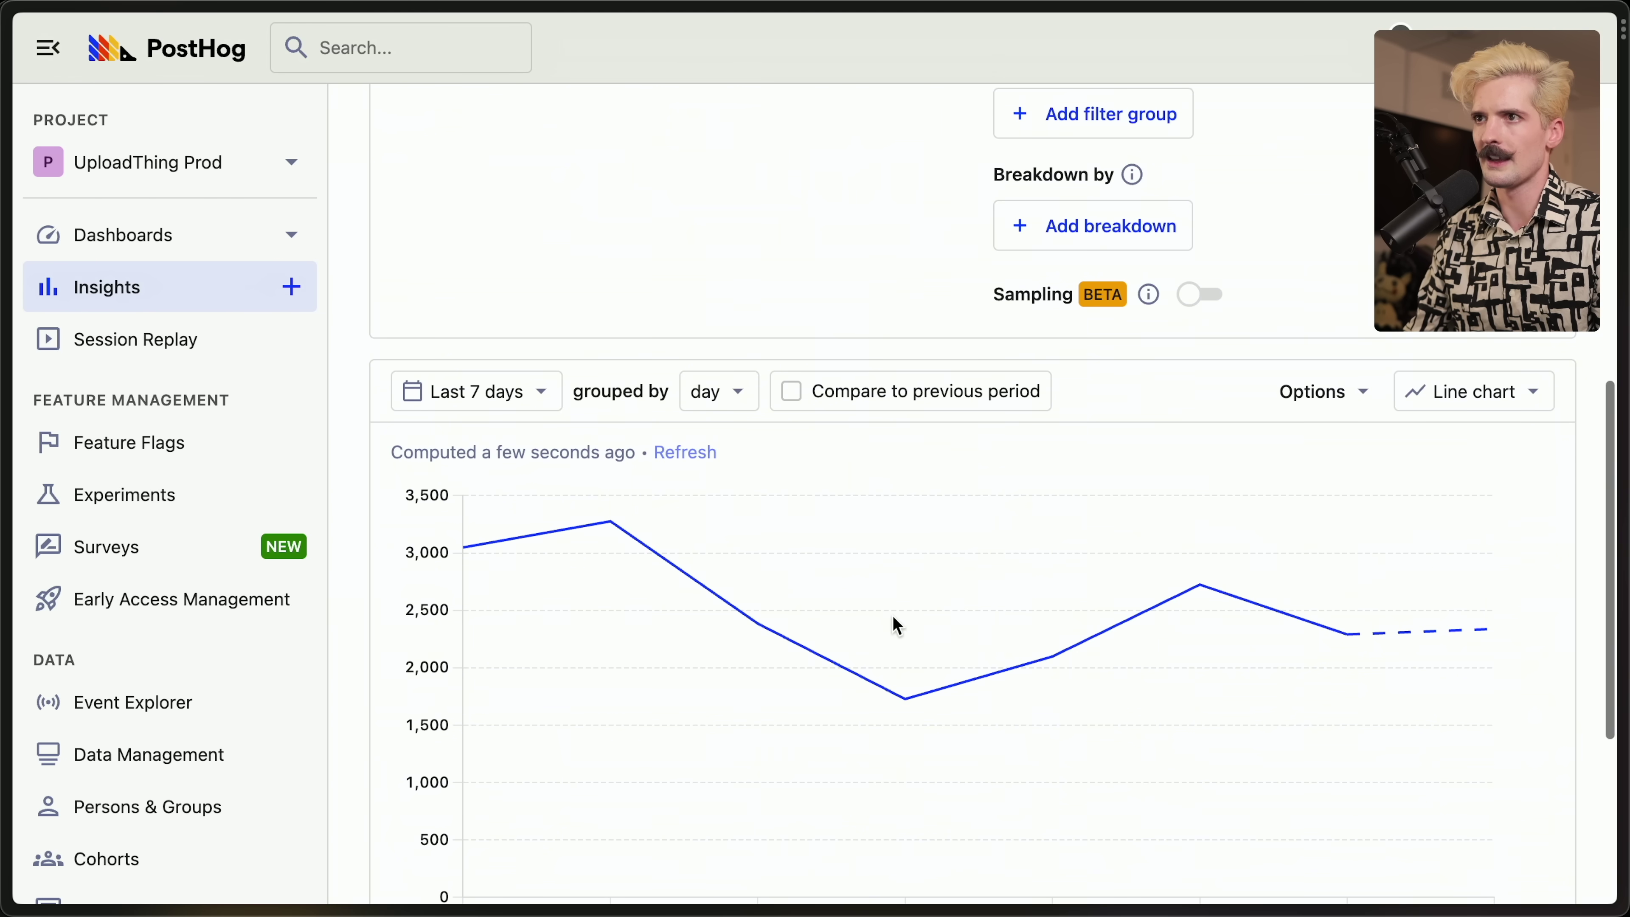
pyautogui.scroll(11, 1175, 600)
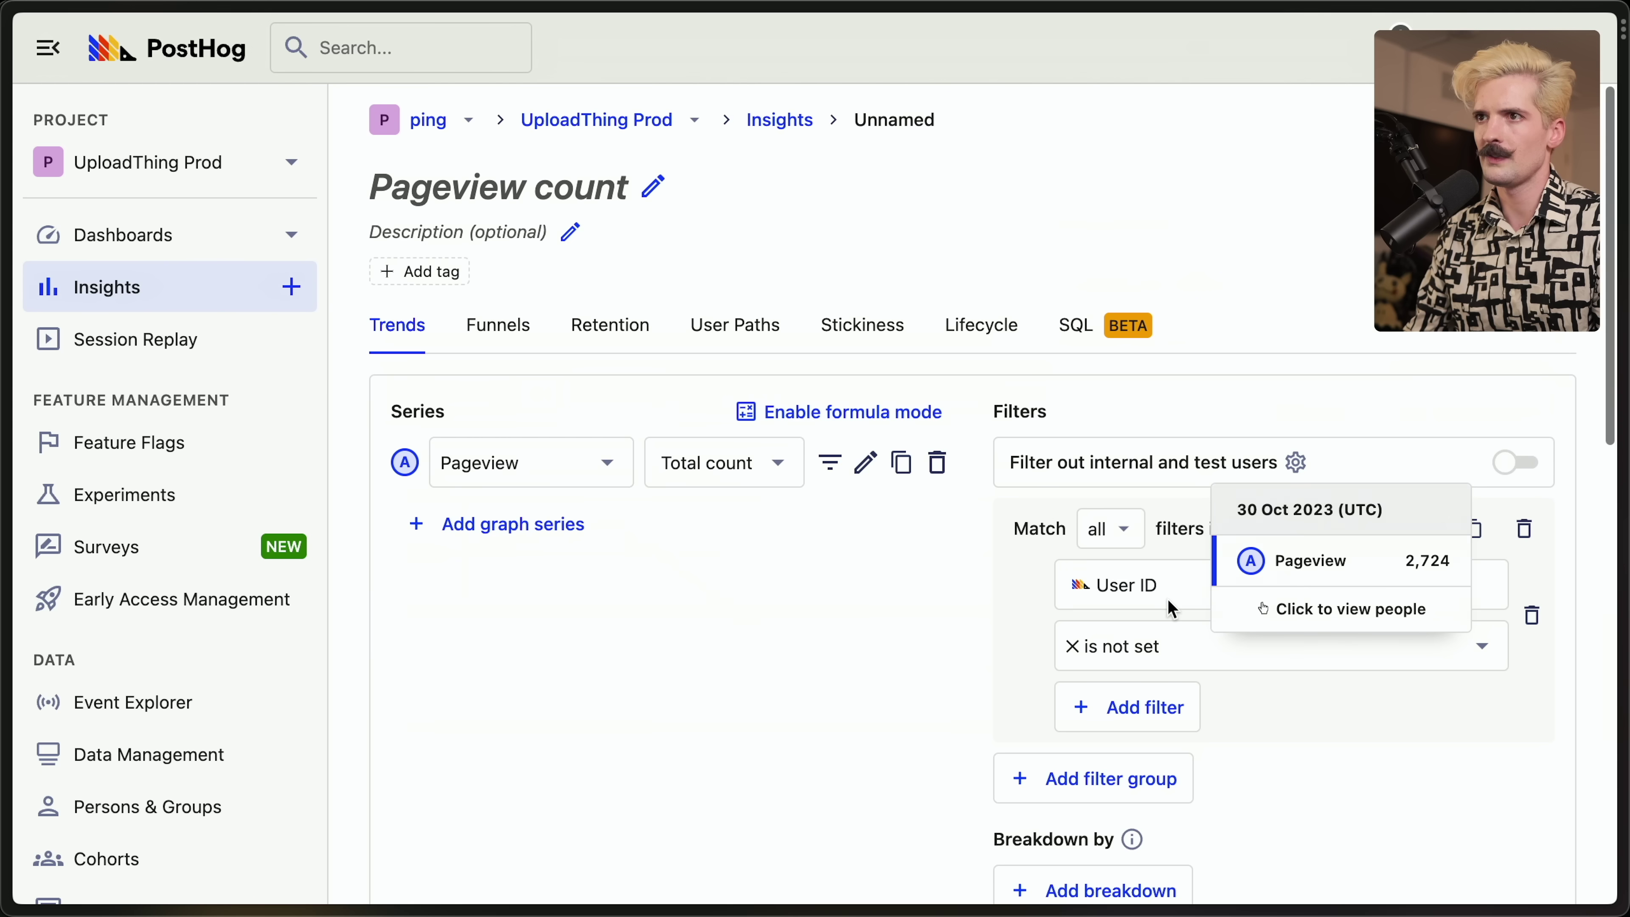
pyautogui.click(1476, 645)
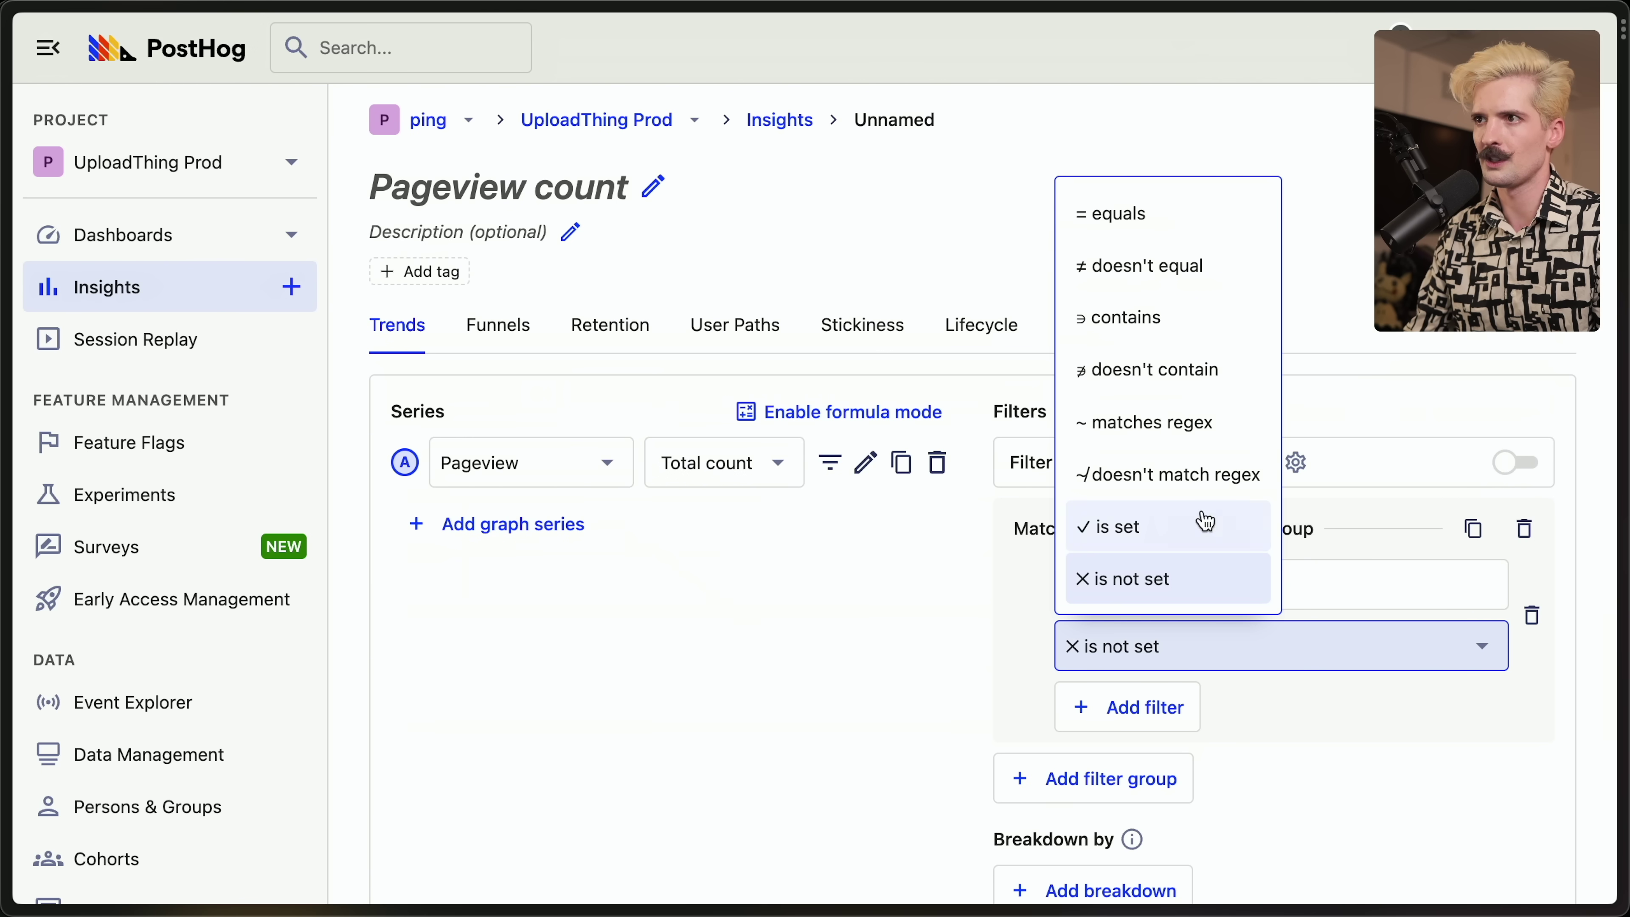
pyautogui.click(1172, 524)
pyautogui.scroll(-10, 1034, 482)
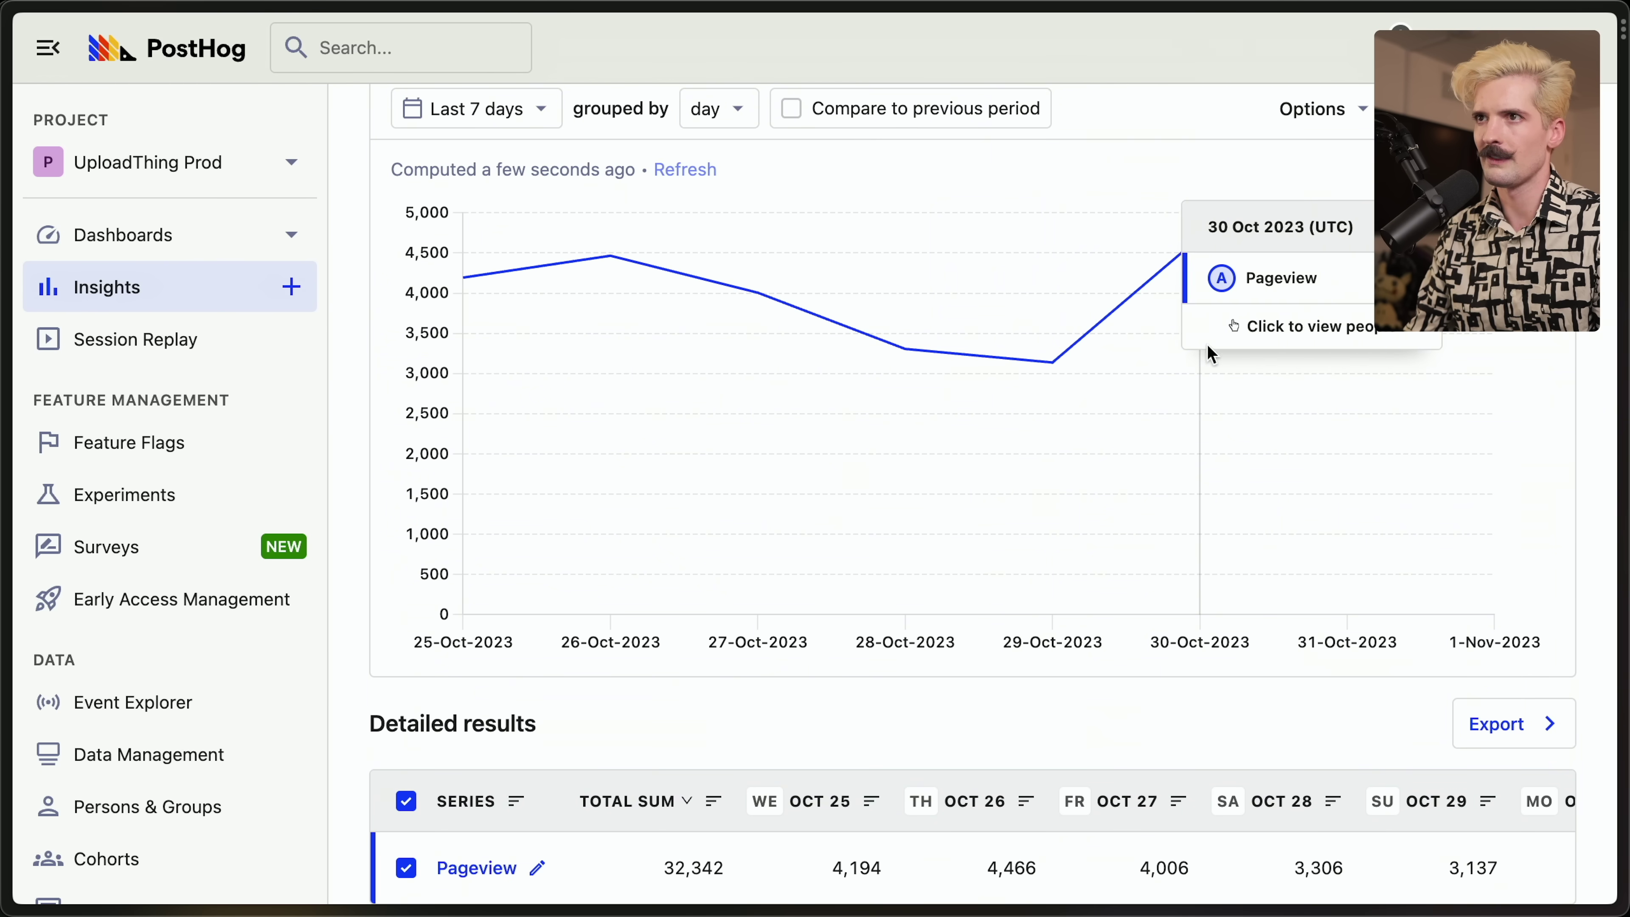
pyautogui.scroll(2, 1200, 385)
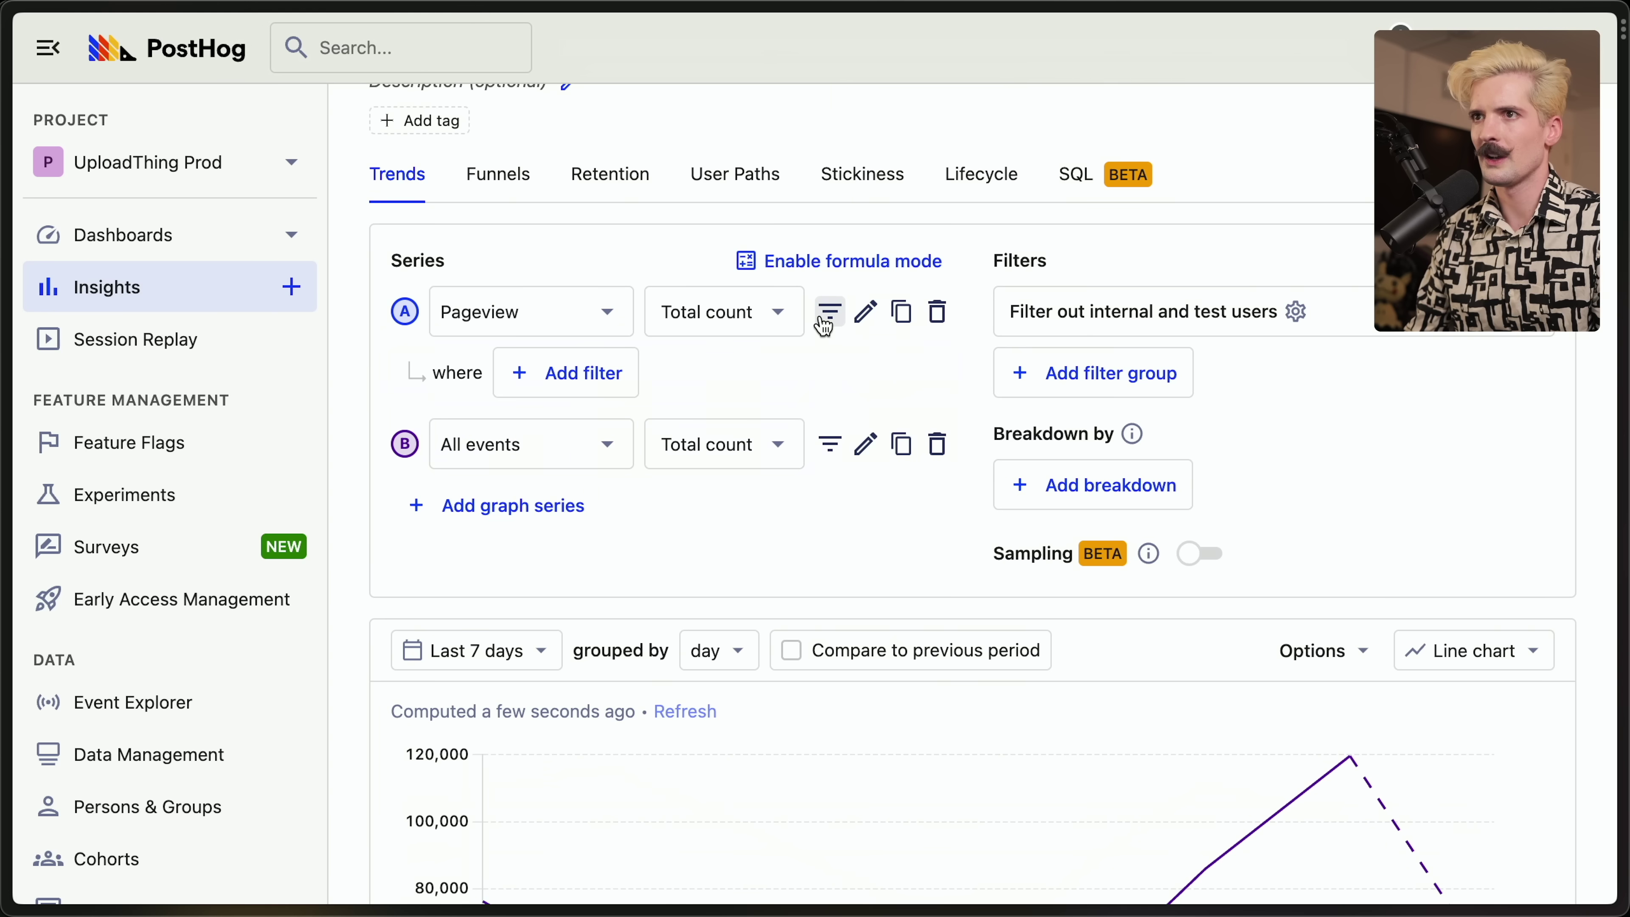
# Filter the first Pageview series to events where User ID is not set
pyautogui.click(499, 396)
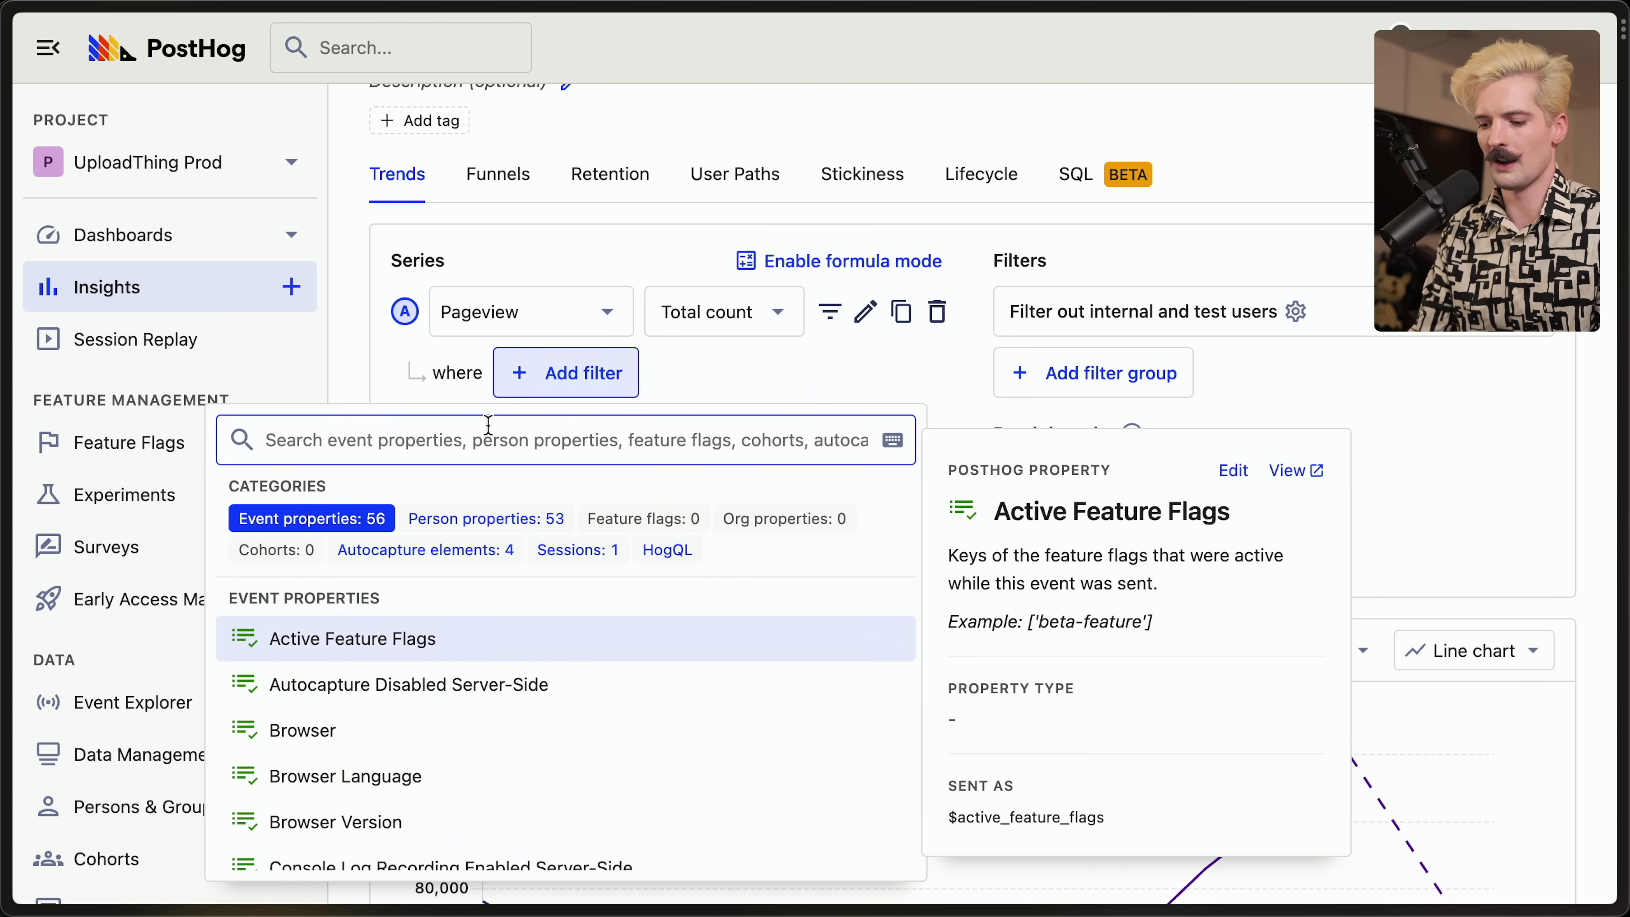
pyautogui.write('user id')
pyautogui.press('Return')
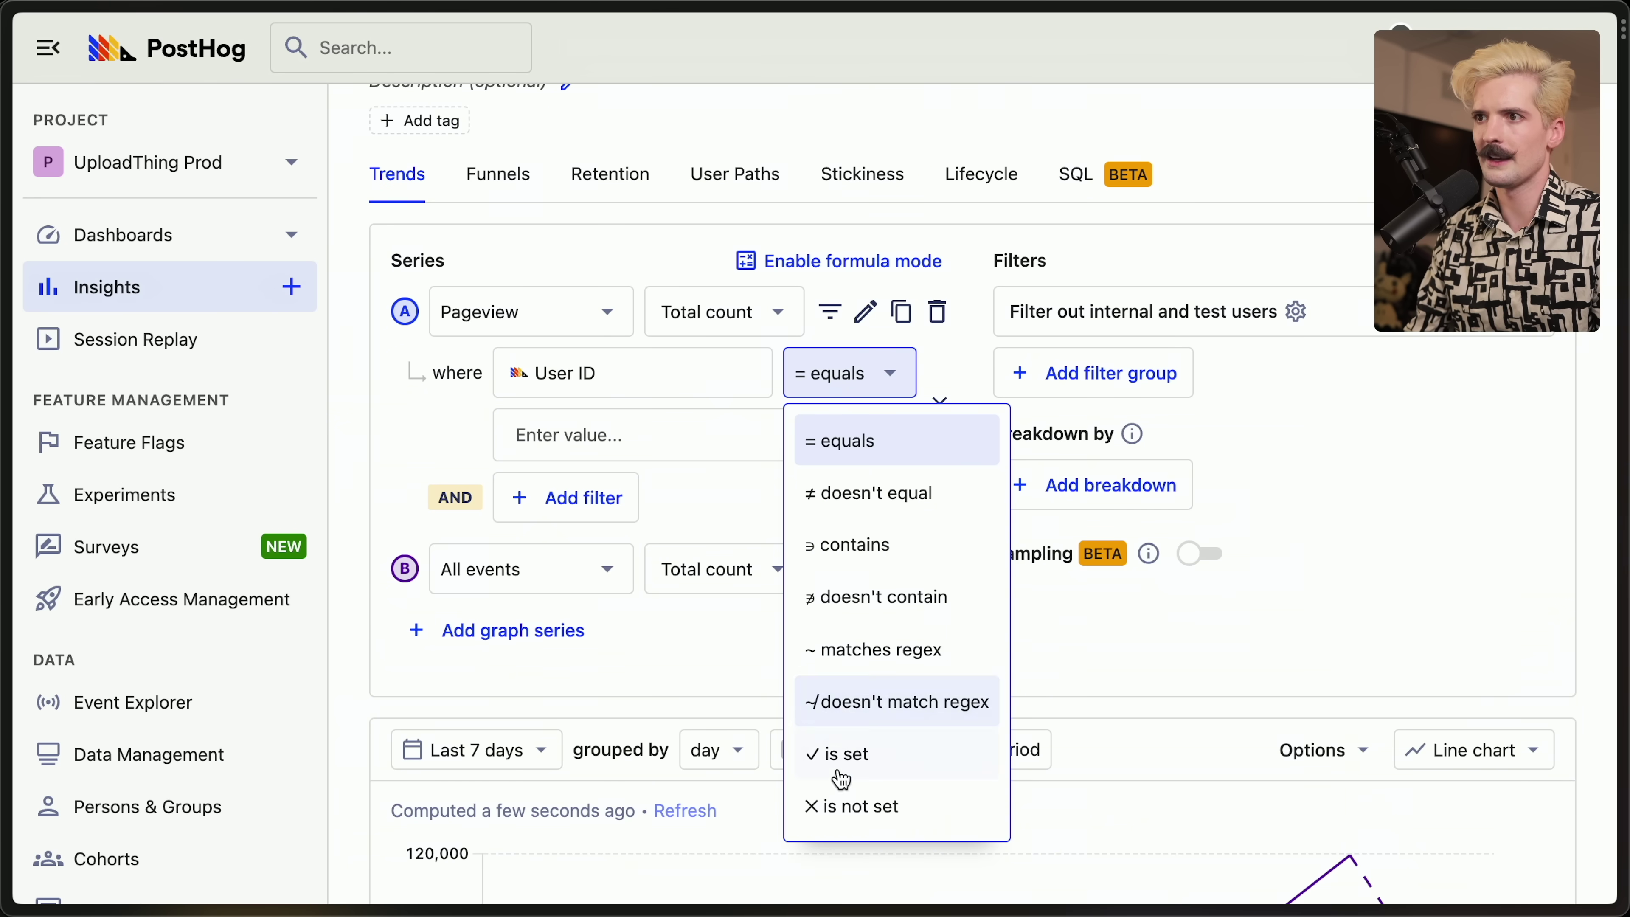
pyautogui.click(535, 572)
# Make the second series count Pageview, filtered to User ID is set
pyautogui.write('page')
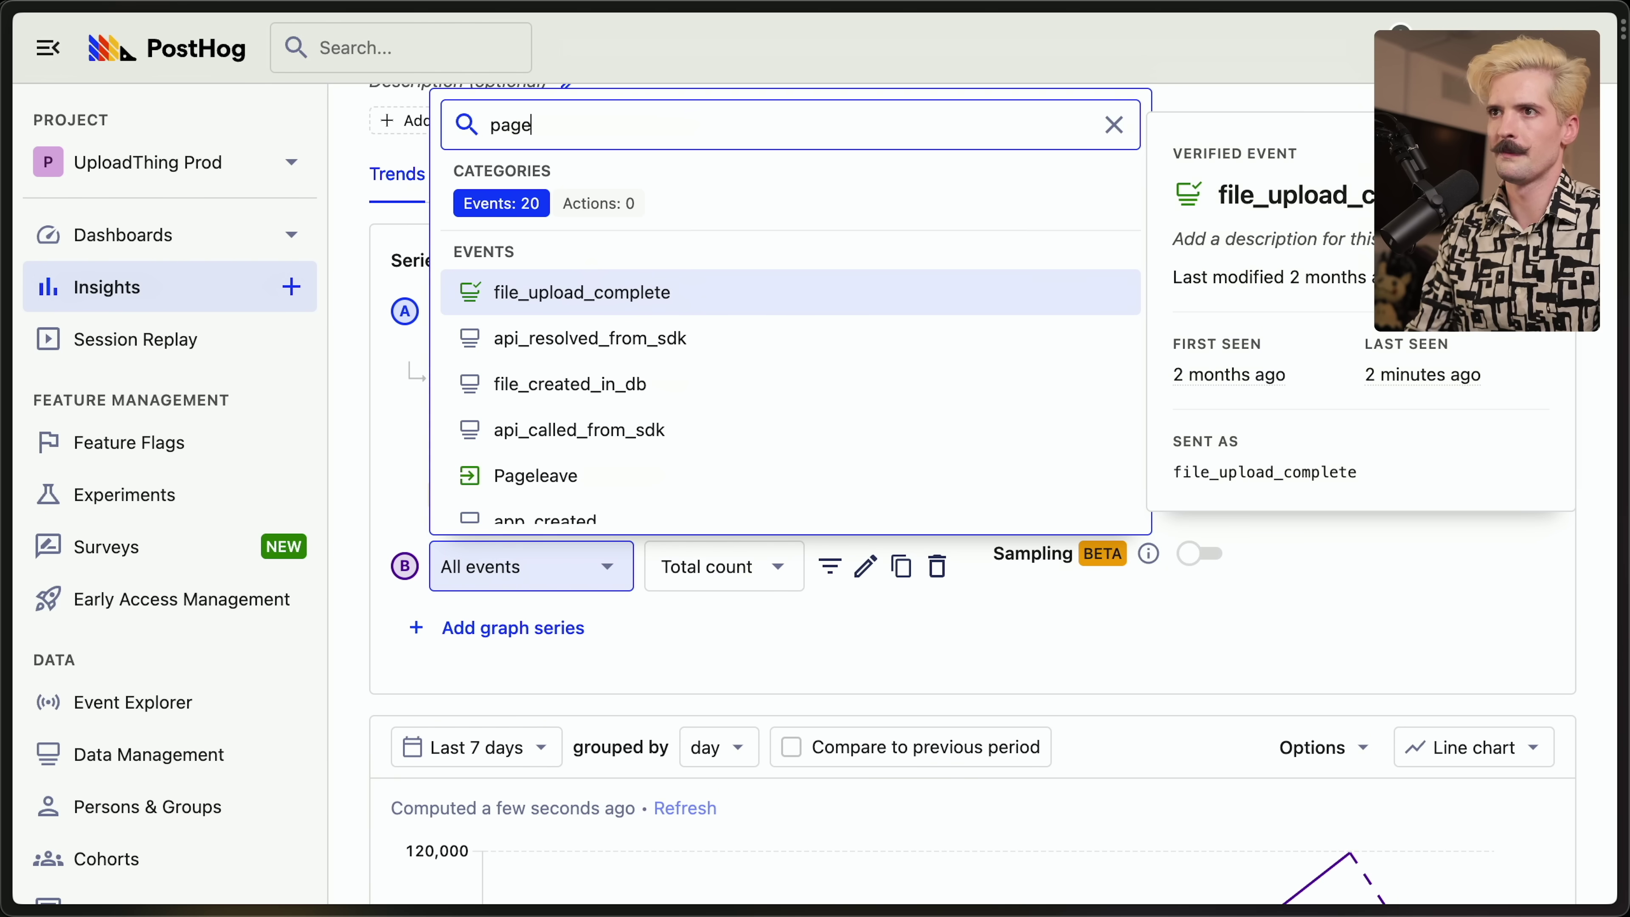
pyautogui.press('Return')
pyautogui.click(577, 628)
pyautogui.write('userid')
pyautogui.press('Return')
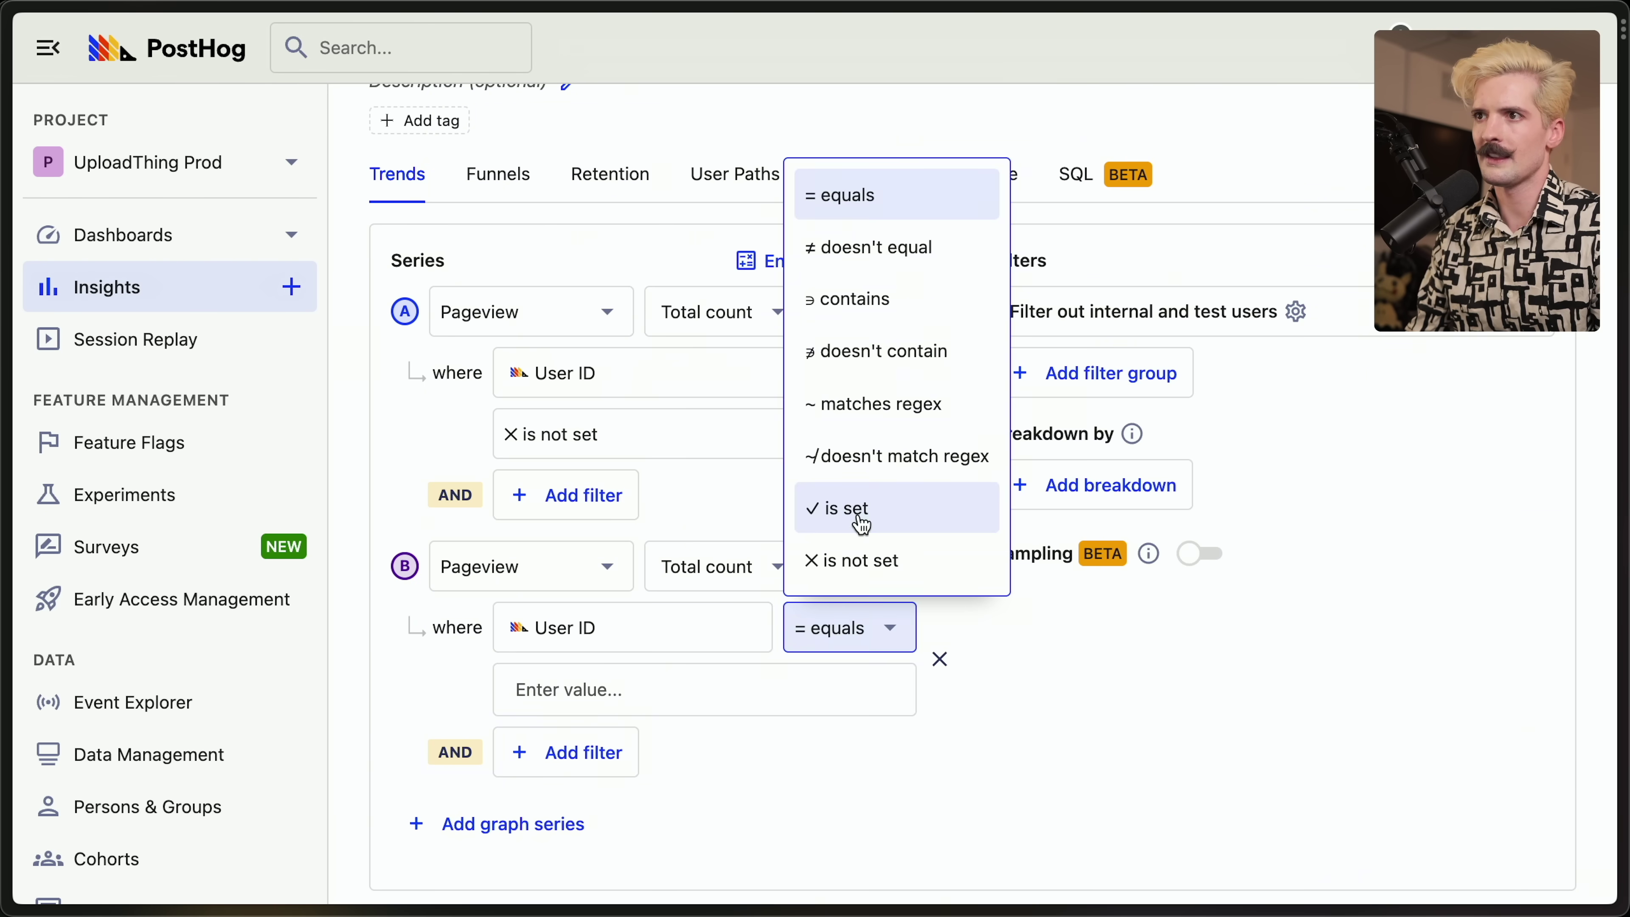
pyautogui.click(859, 514)
pyautogui.scroll(-5, 1100, 683)
pyautogui.scroll(2, 1099, 681)
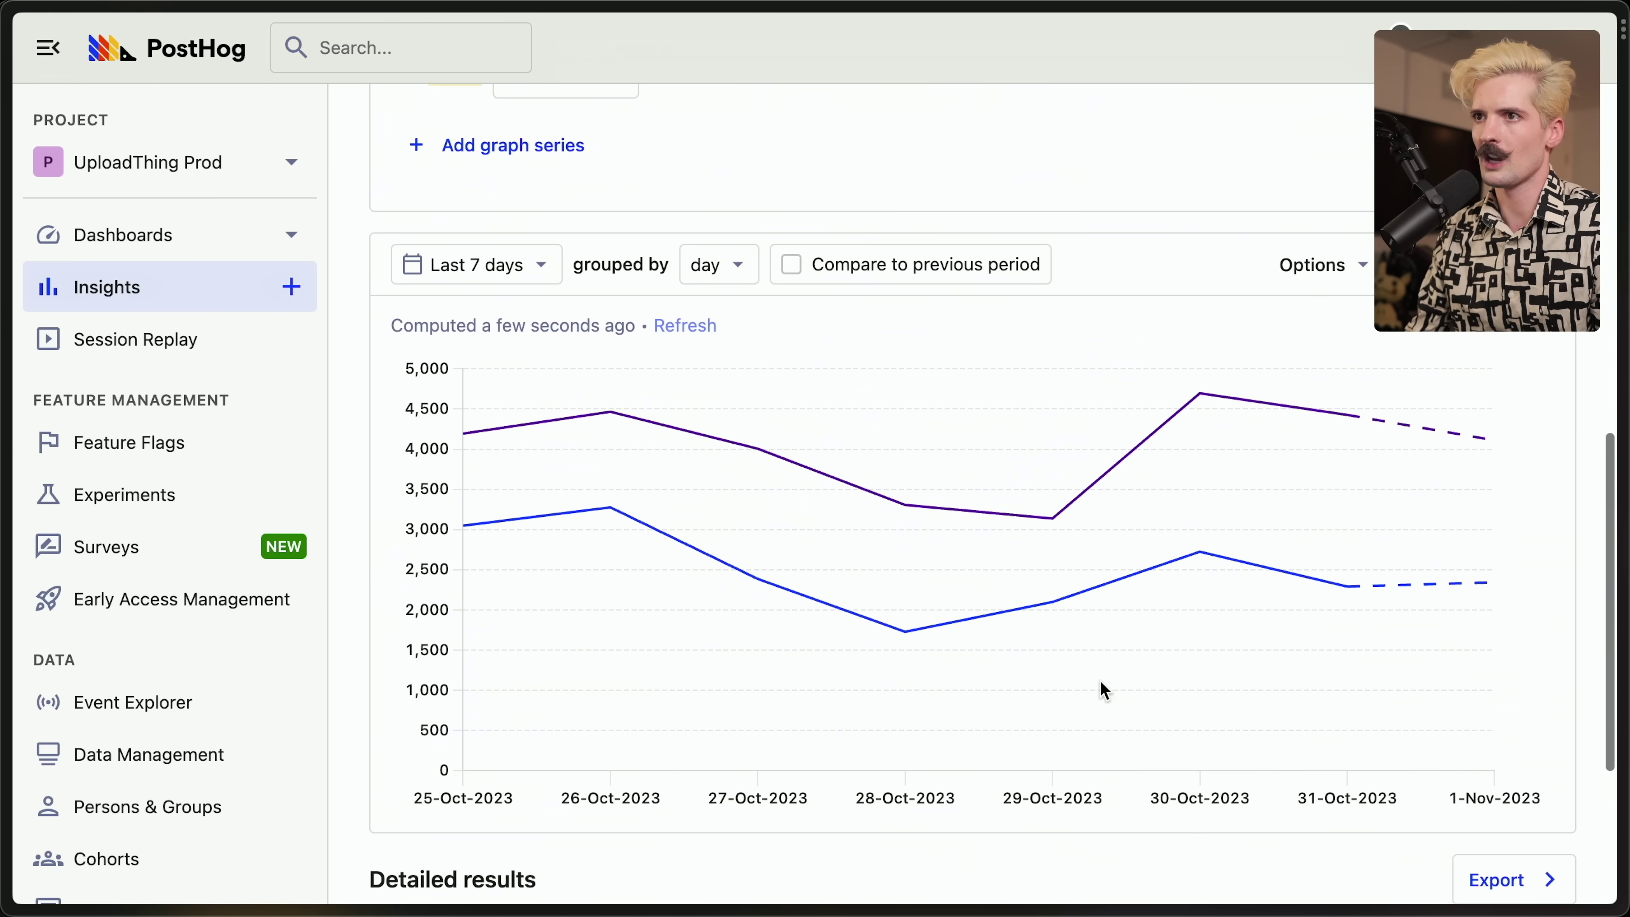
pyautogui.moveTo(1207, 610)
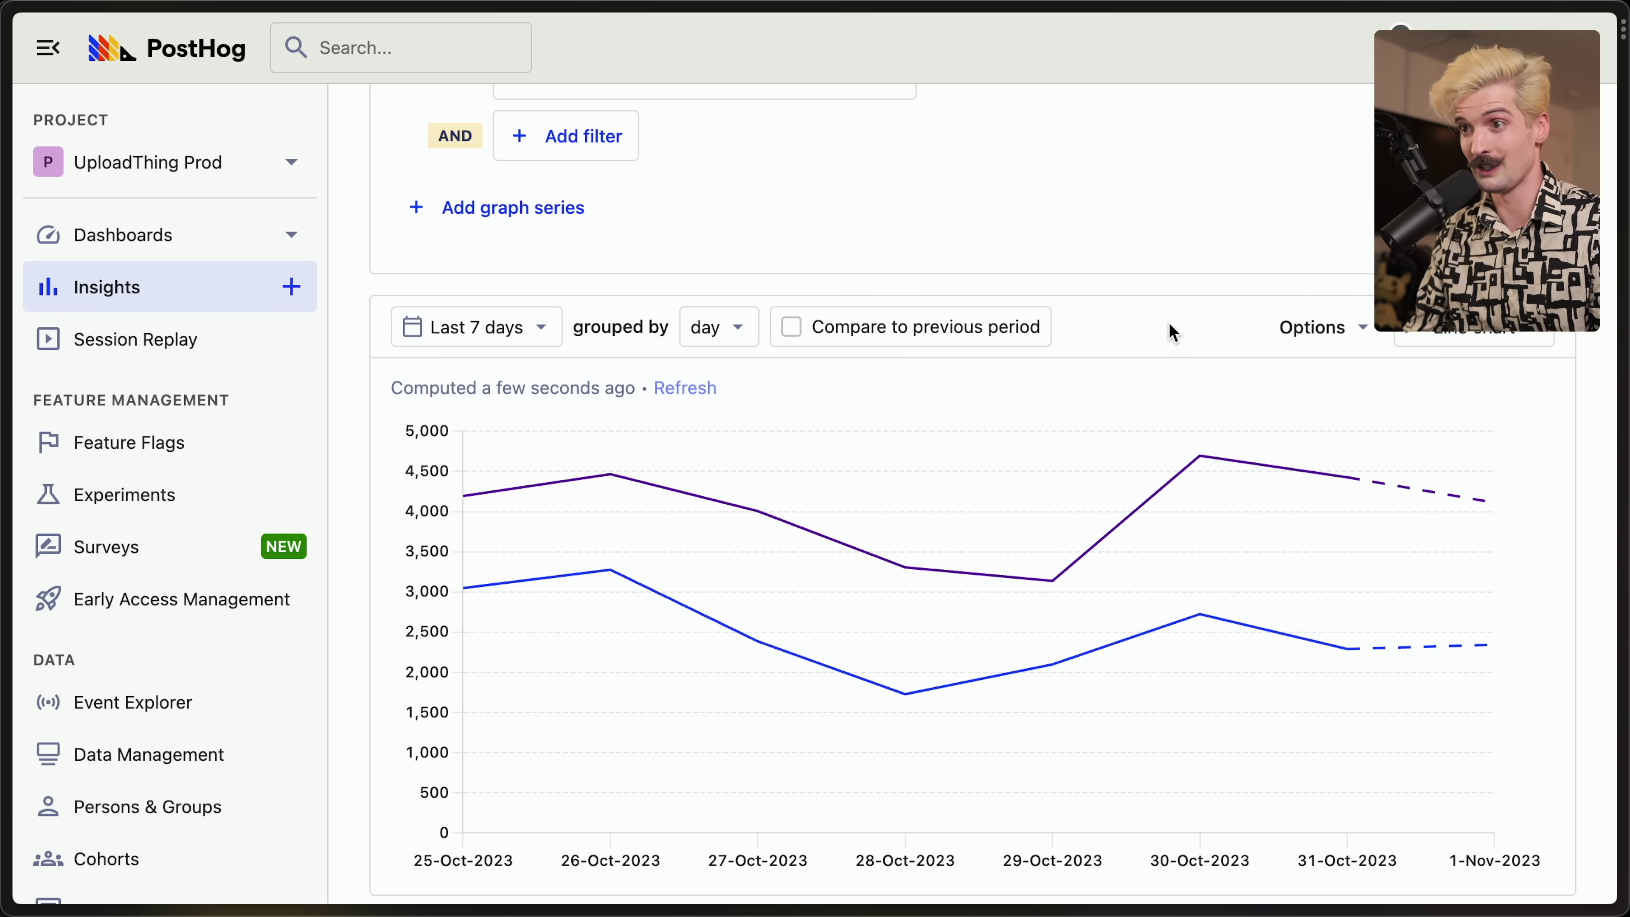
pyautogui.scroll(-1, 1170, 322)
pyautogui.scroll(10, 1170, 322)
pyautogui.scroll(1, 1172, 332)
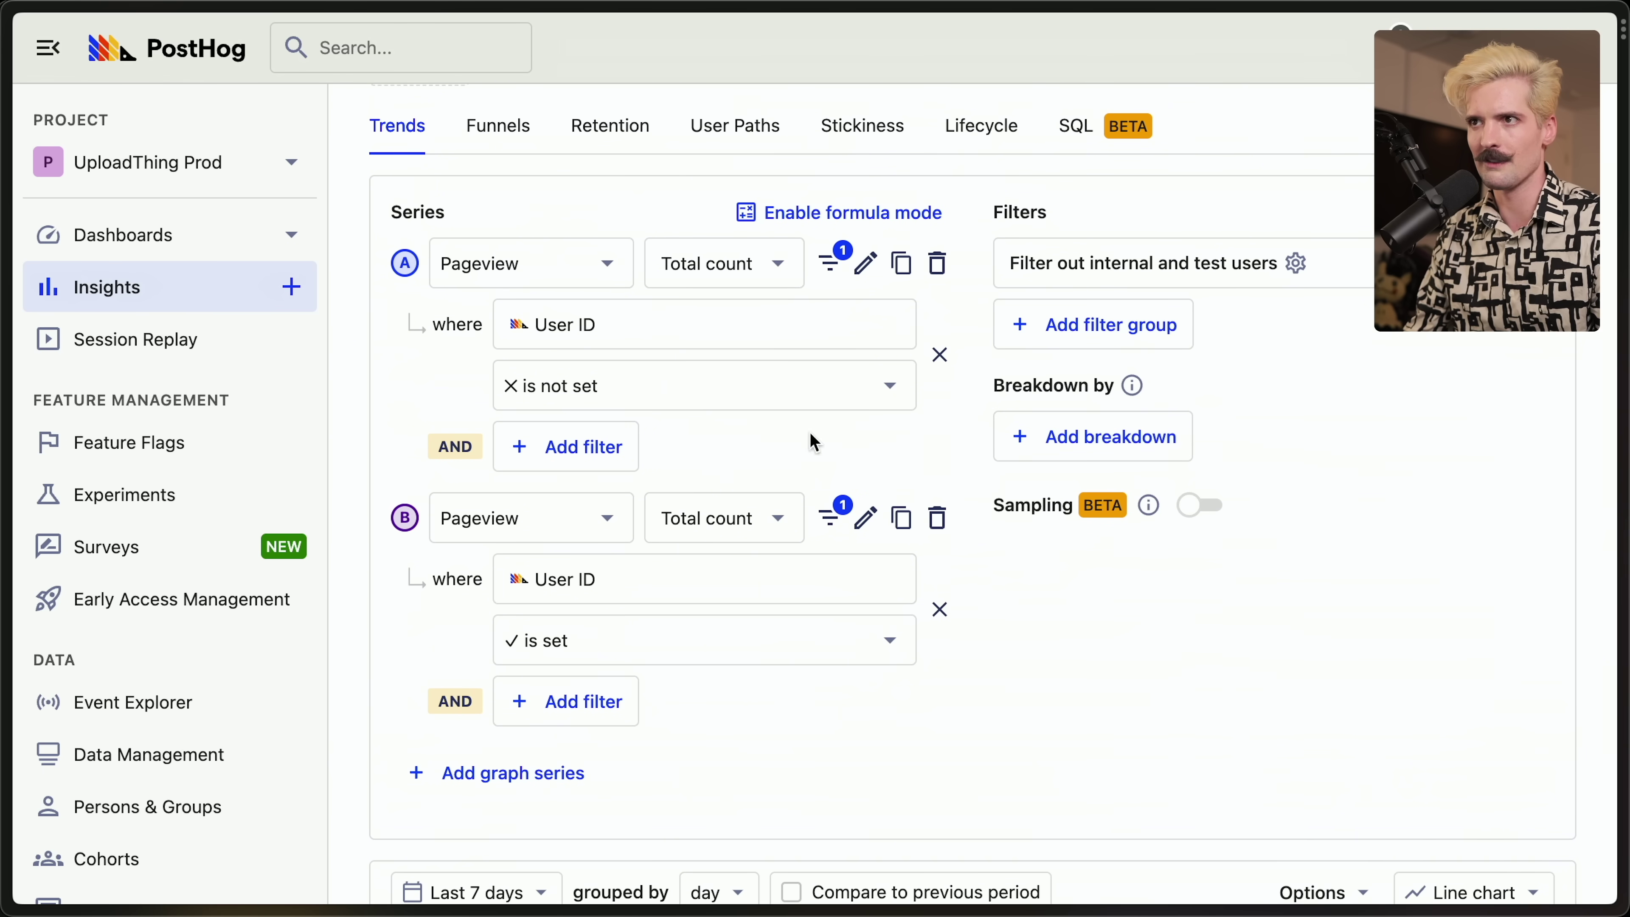
pyautogui.click(863, 266)
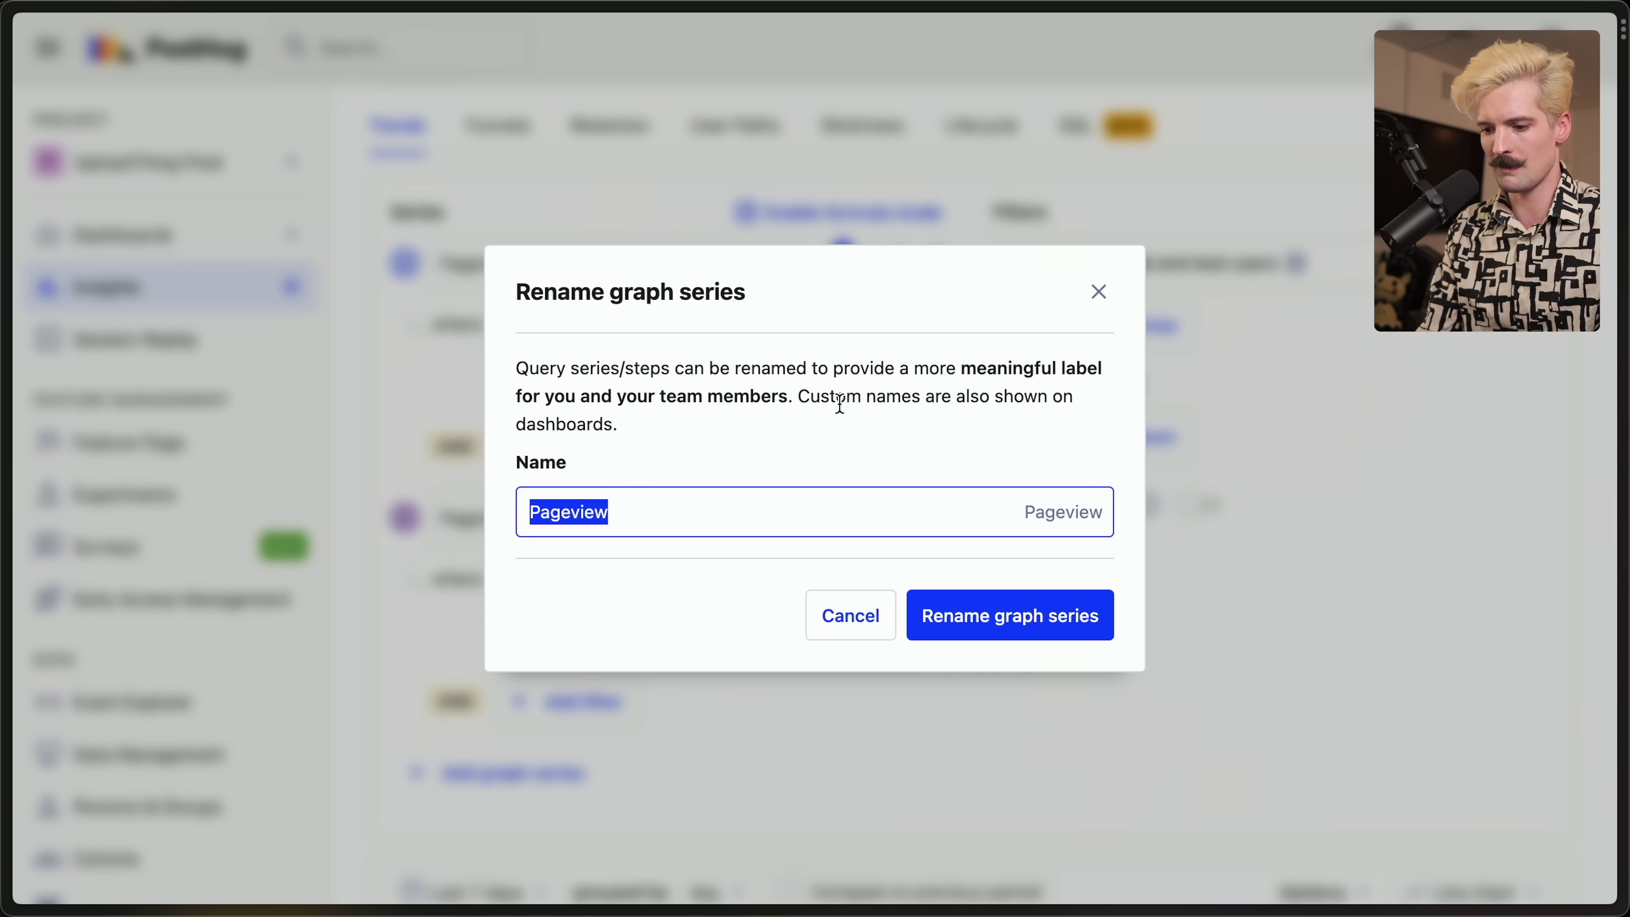
# Name the first series 'Signed Out Pageviews' and the second 'Signed In Pageviews'
pyautogui.write('Signed Out Pag')
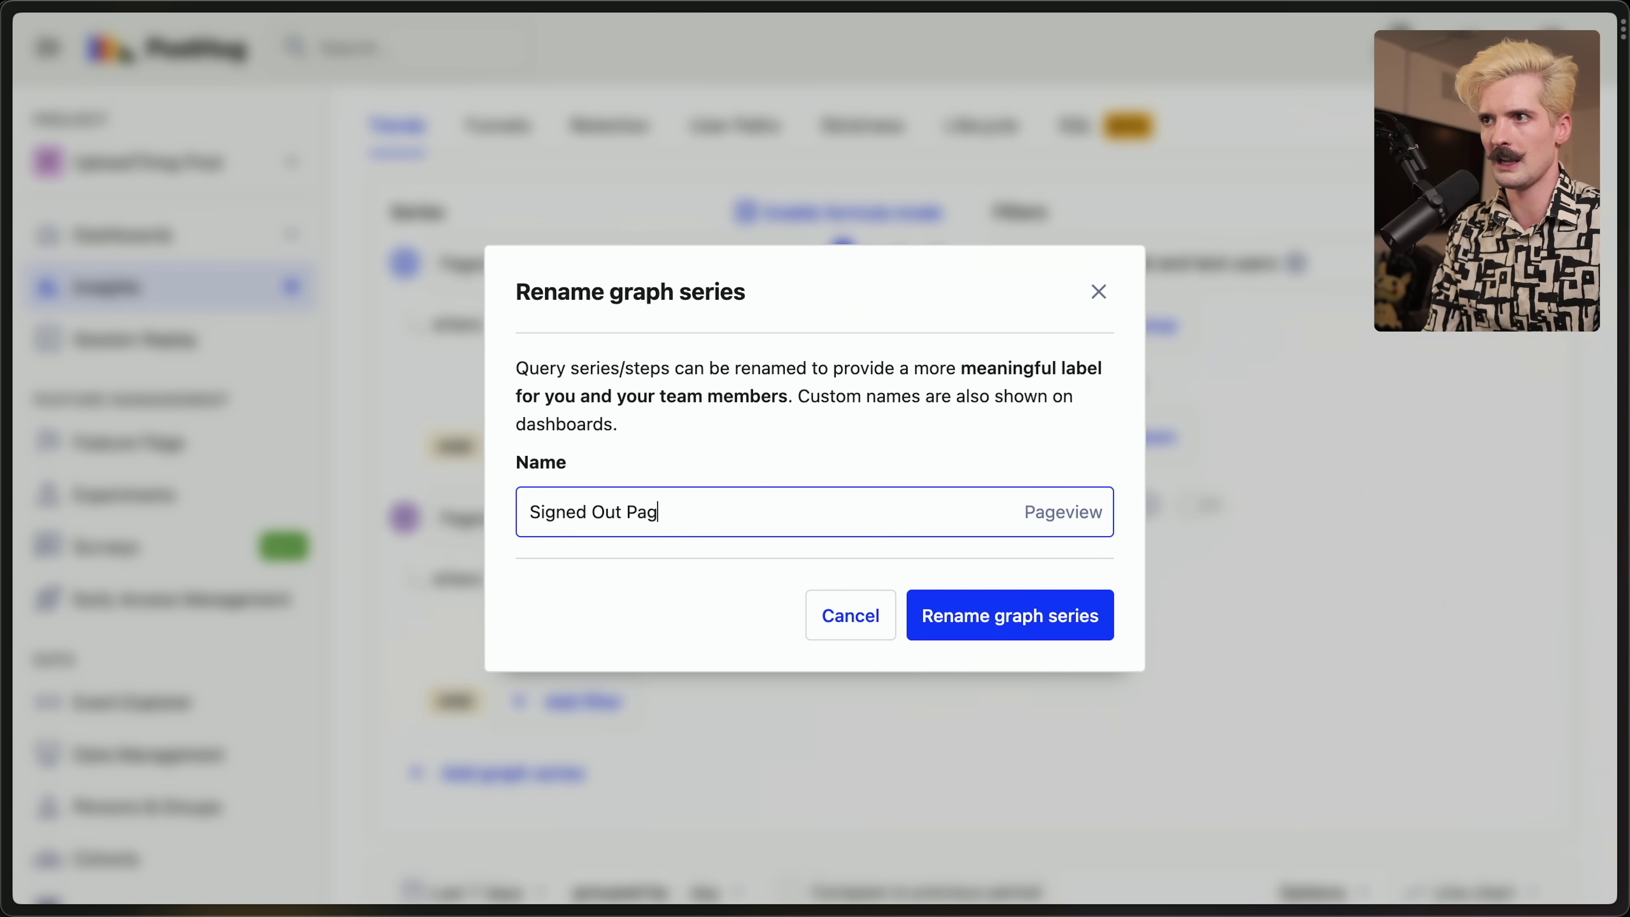
pyautogui.press('Return')
pyautogui.click(800, 513)
pyautogui.write('Sig')
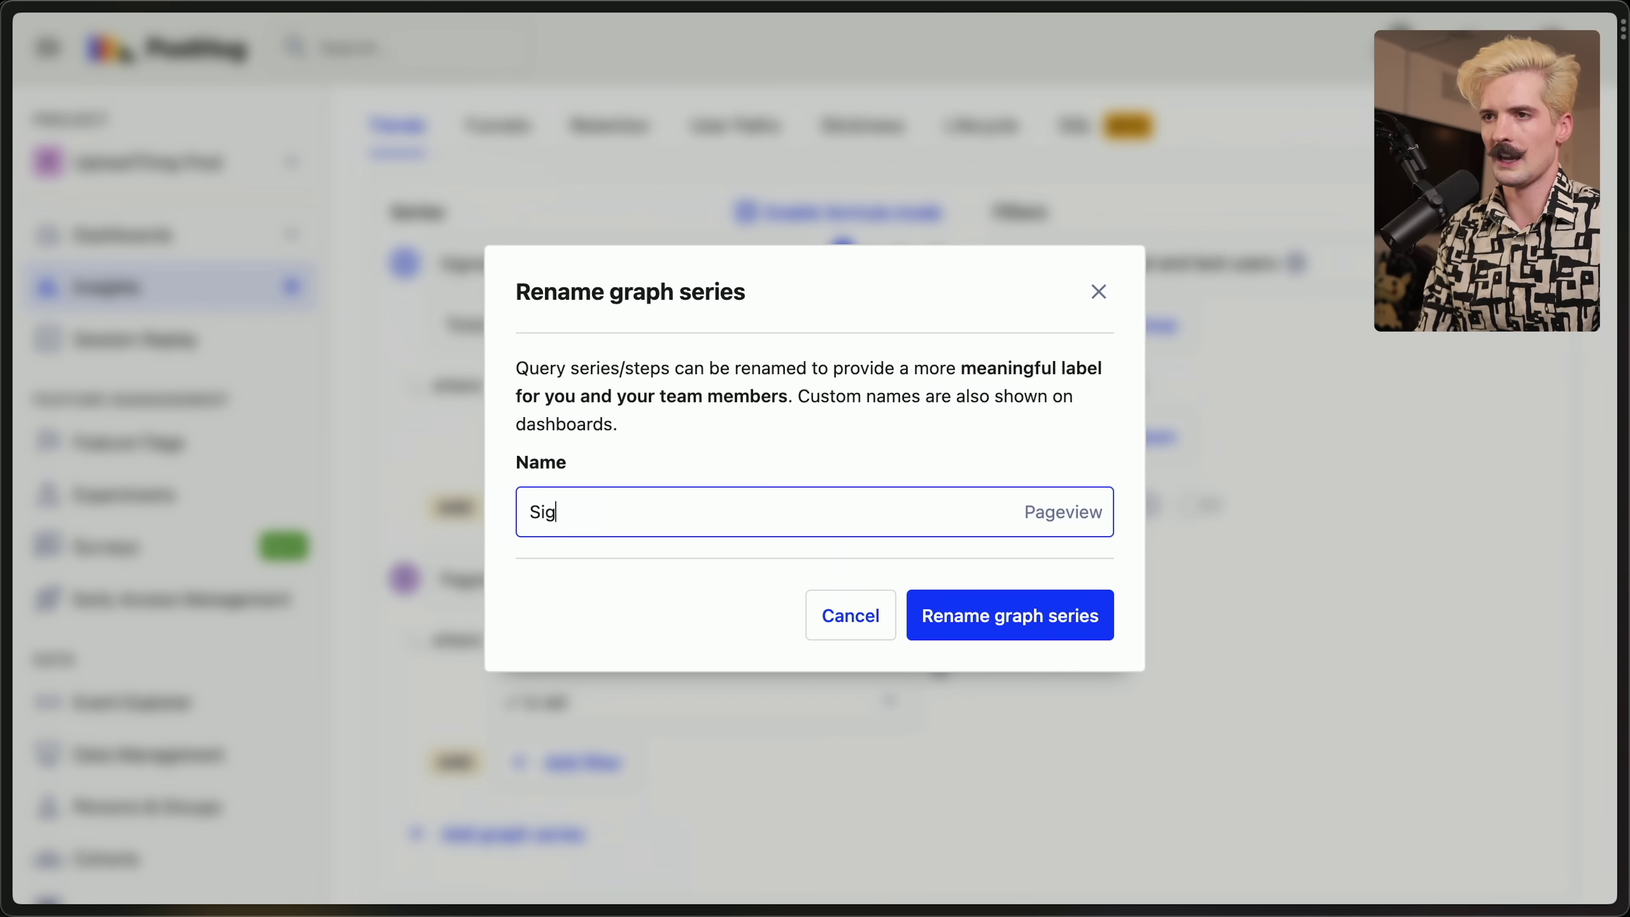
pyautogui.write('ned In Pageviews')
pyautogui.press('Return')
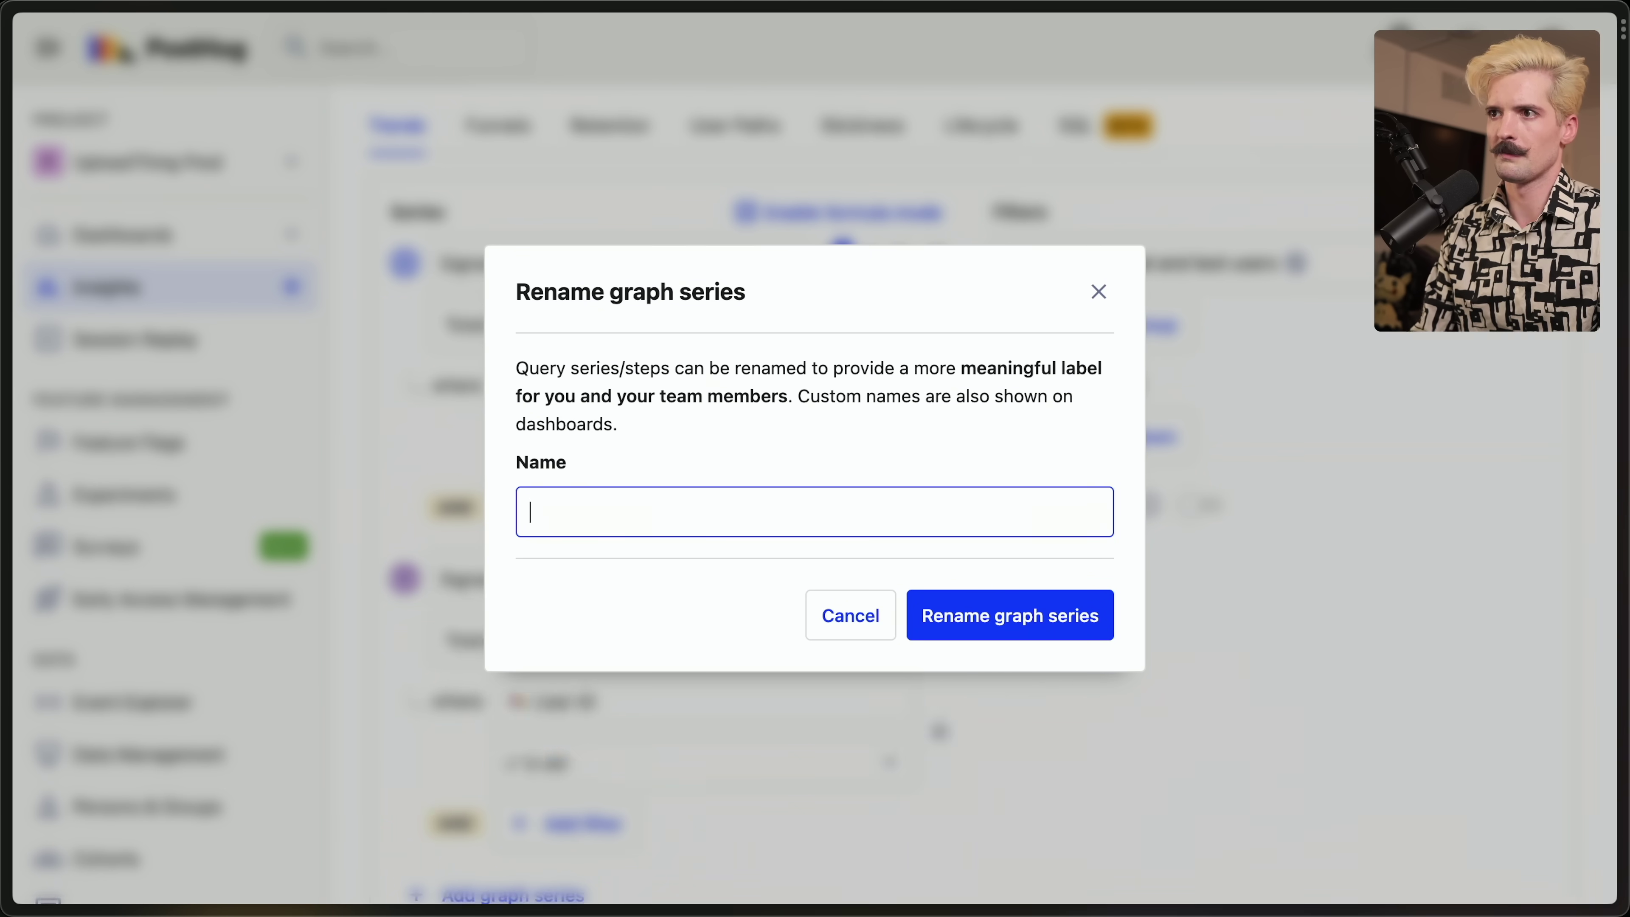
pyautogui.scroll(-10, 1139, 583)
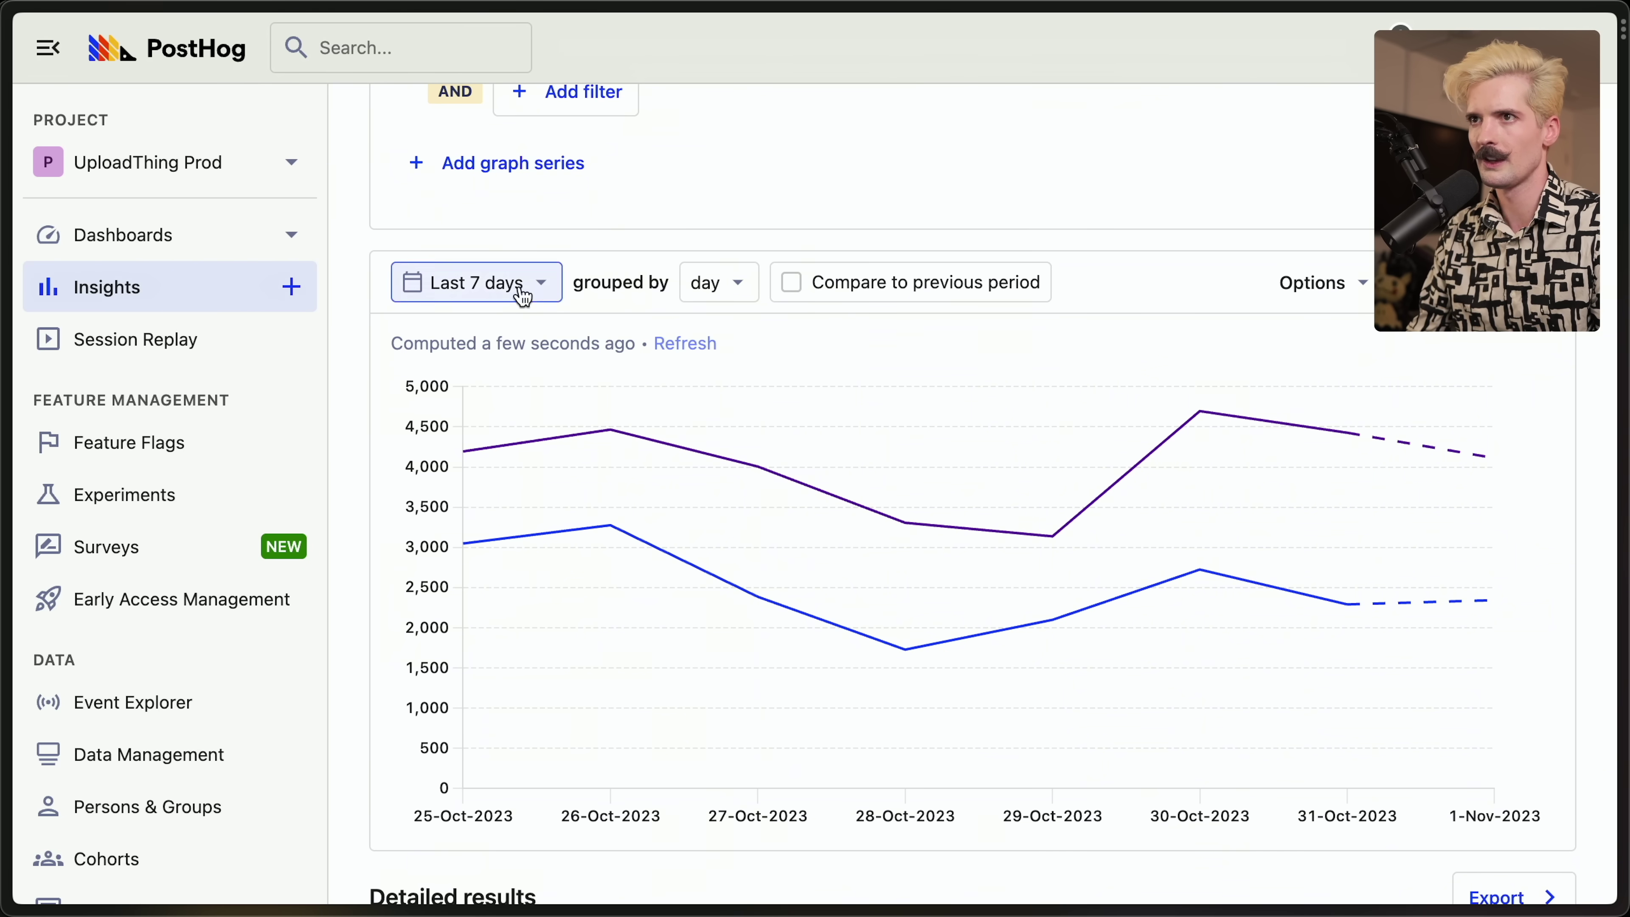
# Set the date range to Last 14 days and group the chart by hour
pyautogui.click(536, 290)
pyautogui.click(501, 570)
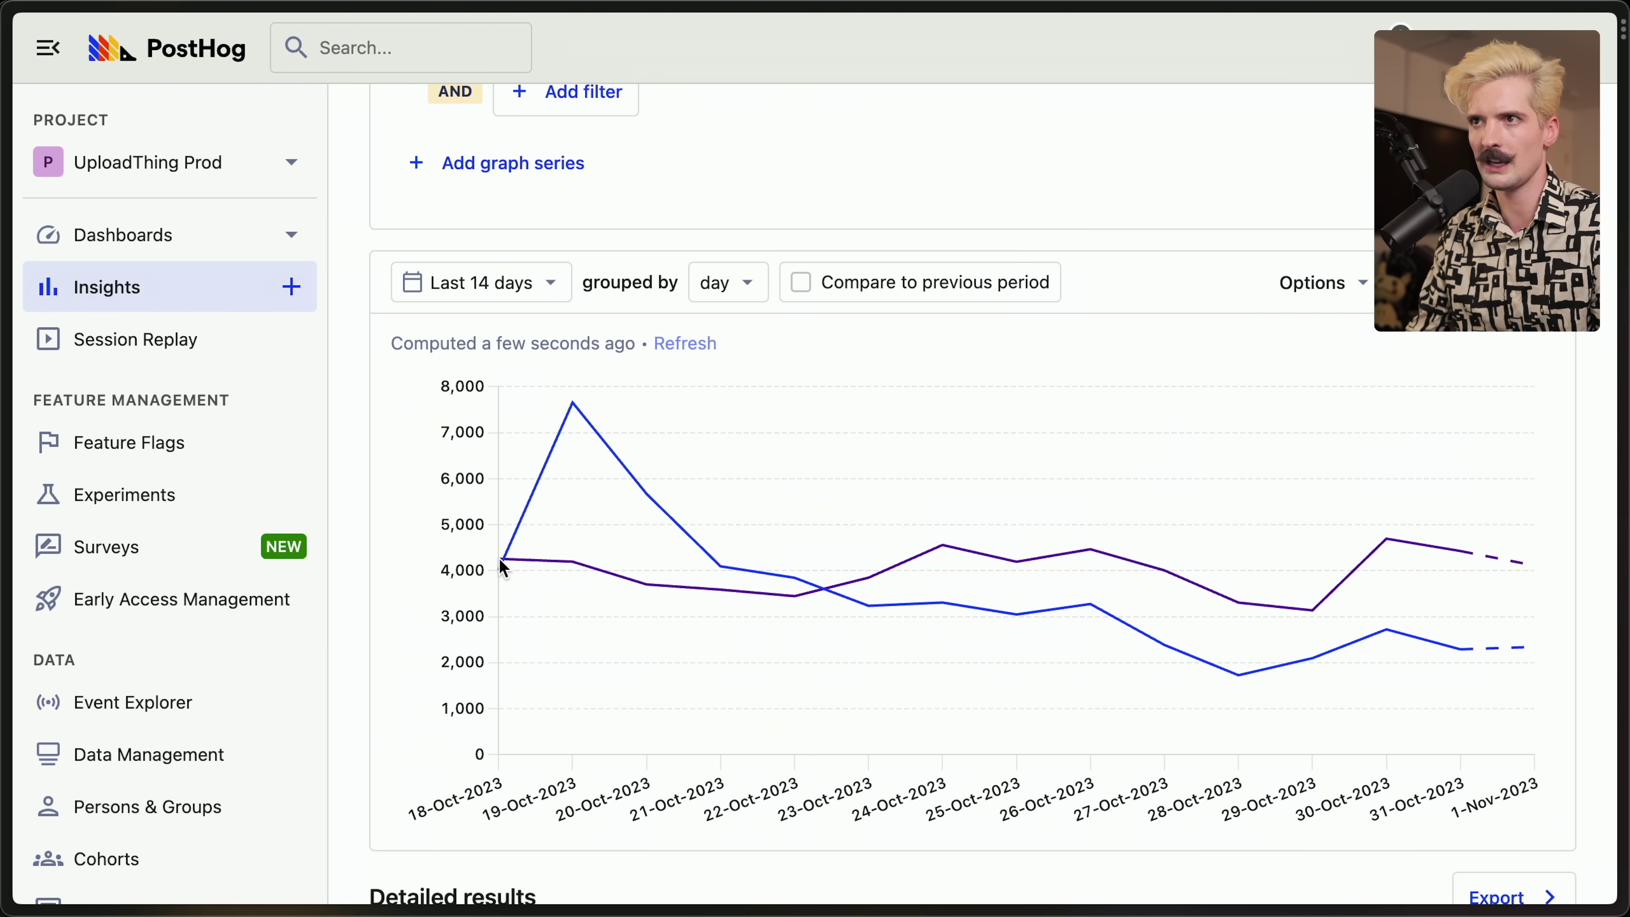
pyautogui.click(719, 283)
pyautogui.click(731, 452)
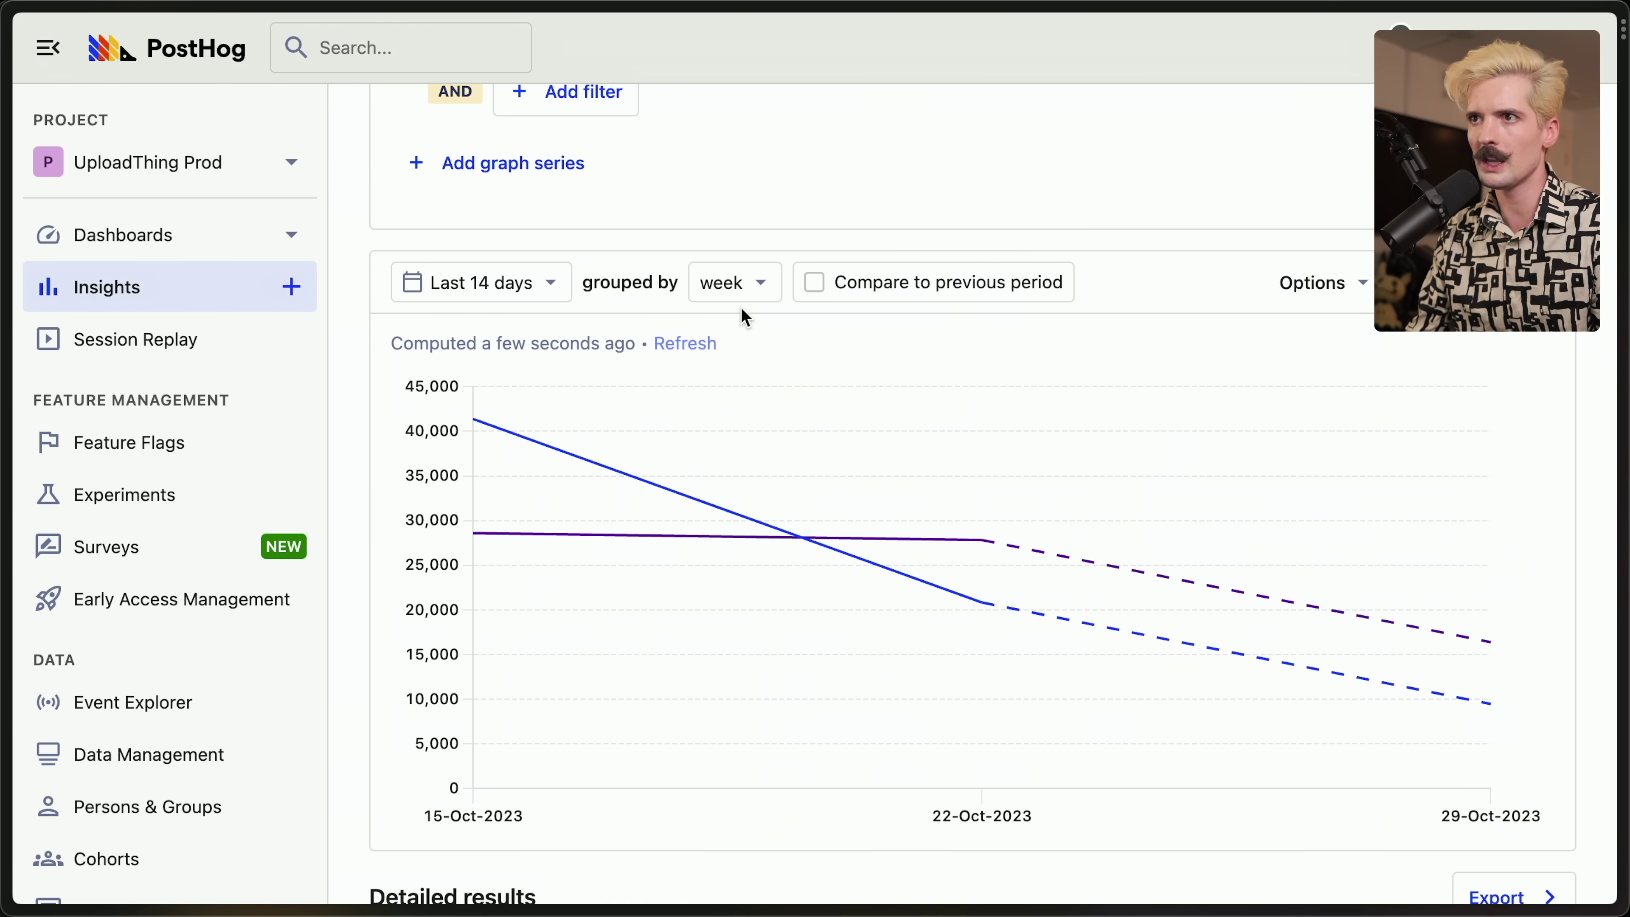
pyautogui.click(741, 289)
pyautogui.click(728, 346)
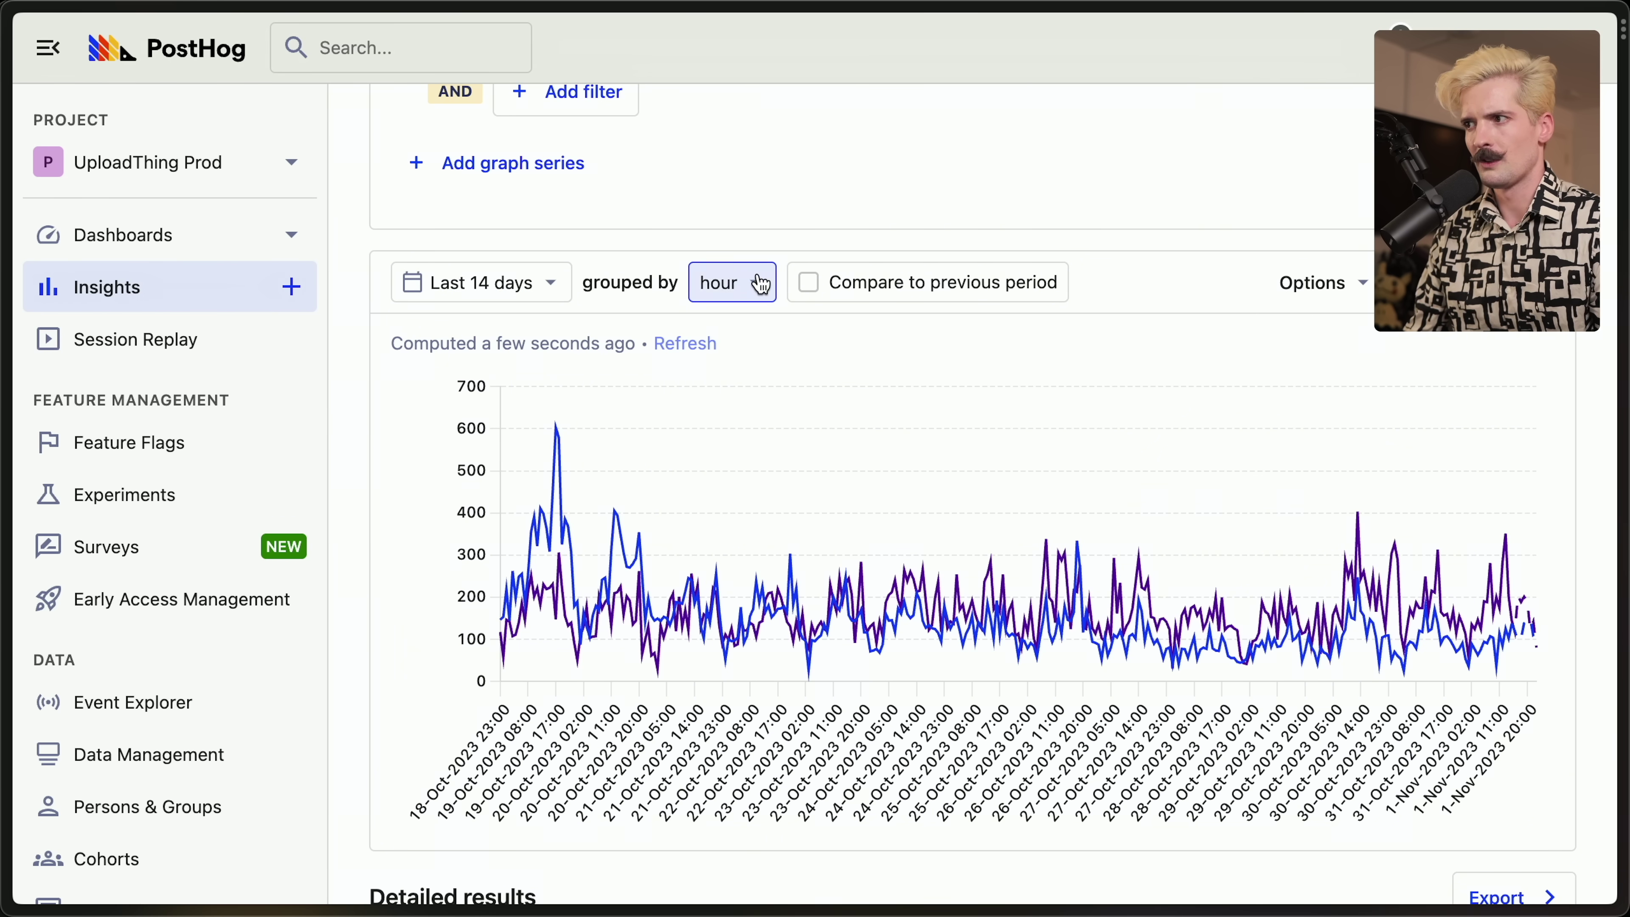
pyautogui.scroll(10, 1136, 273)
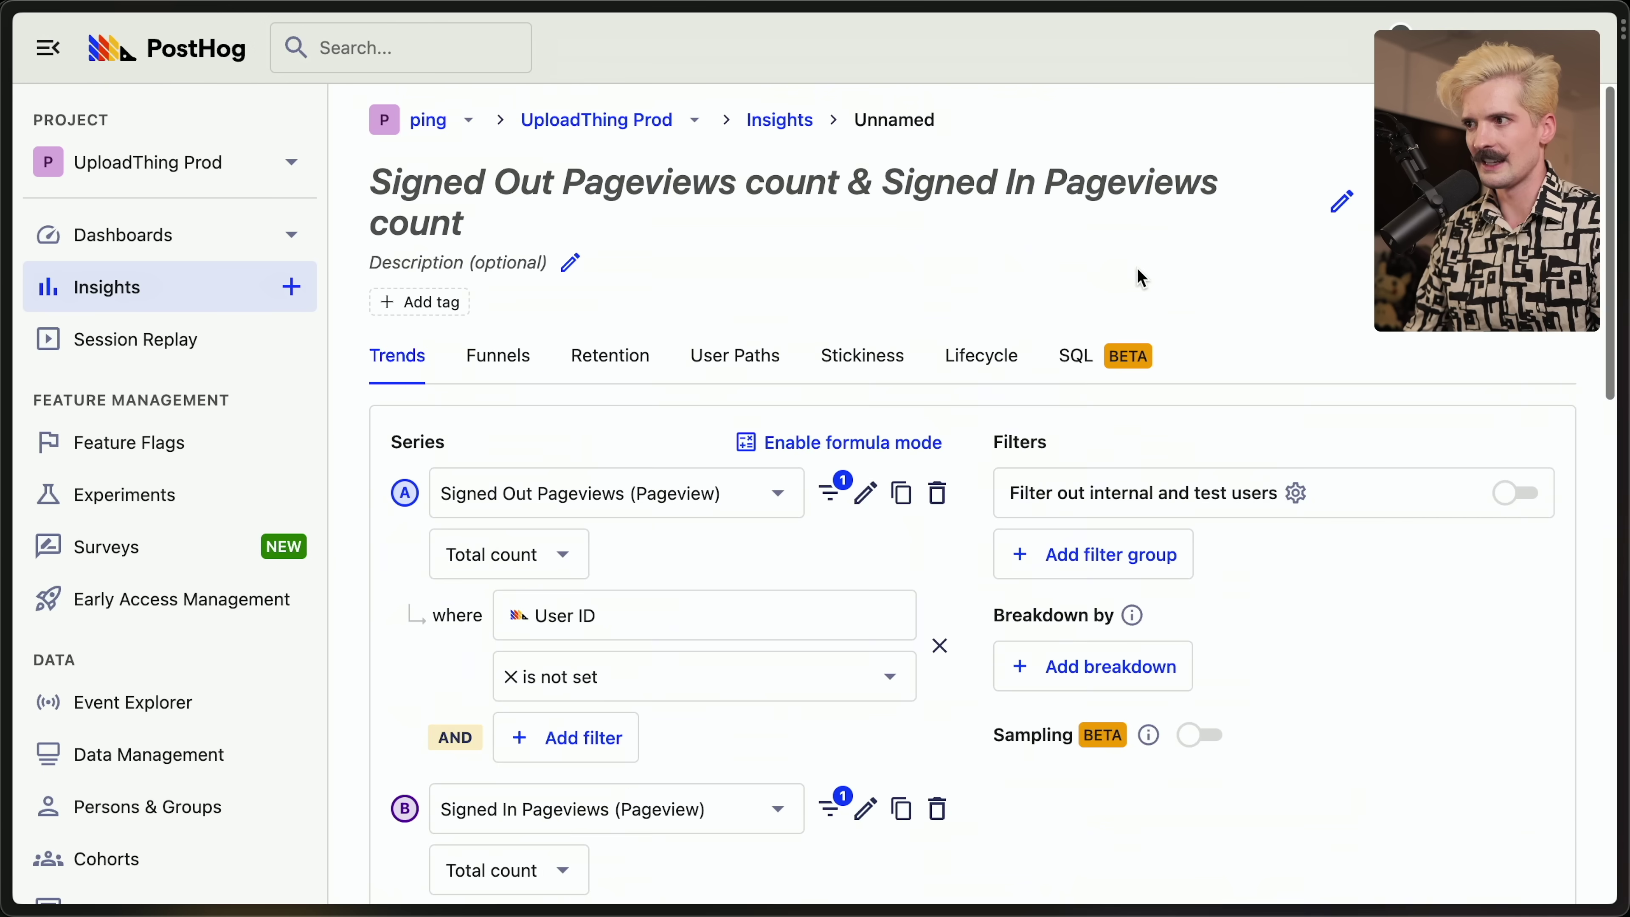
# Inspect the insight's SQL query, then return to the Trends insight view
pyautogui.click(1080, 358)
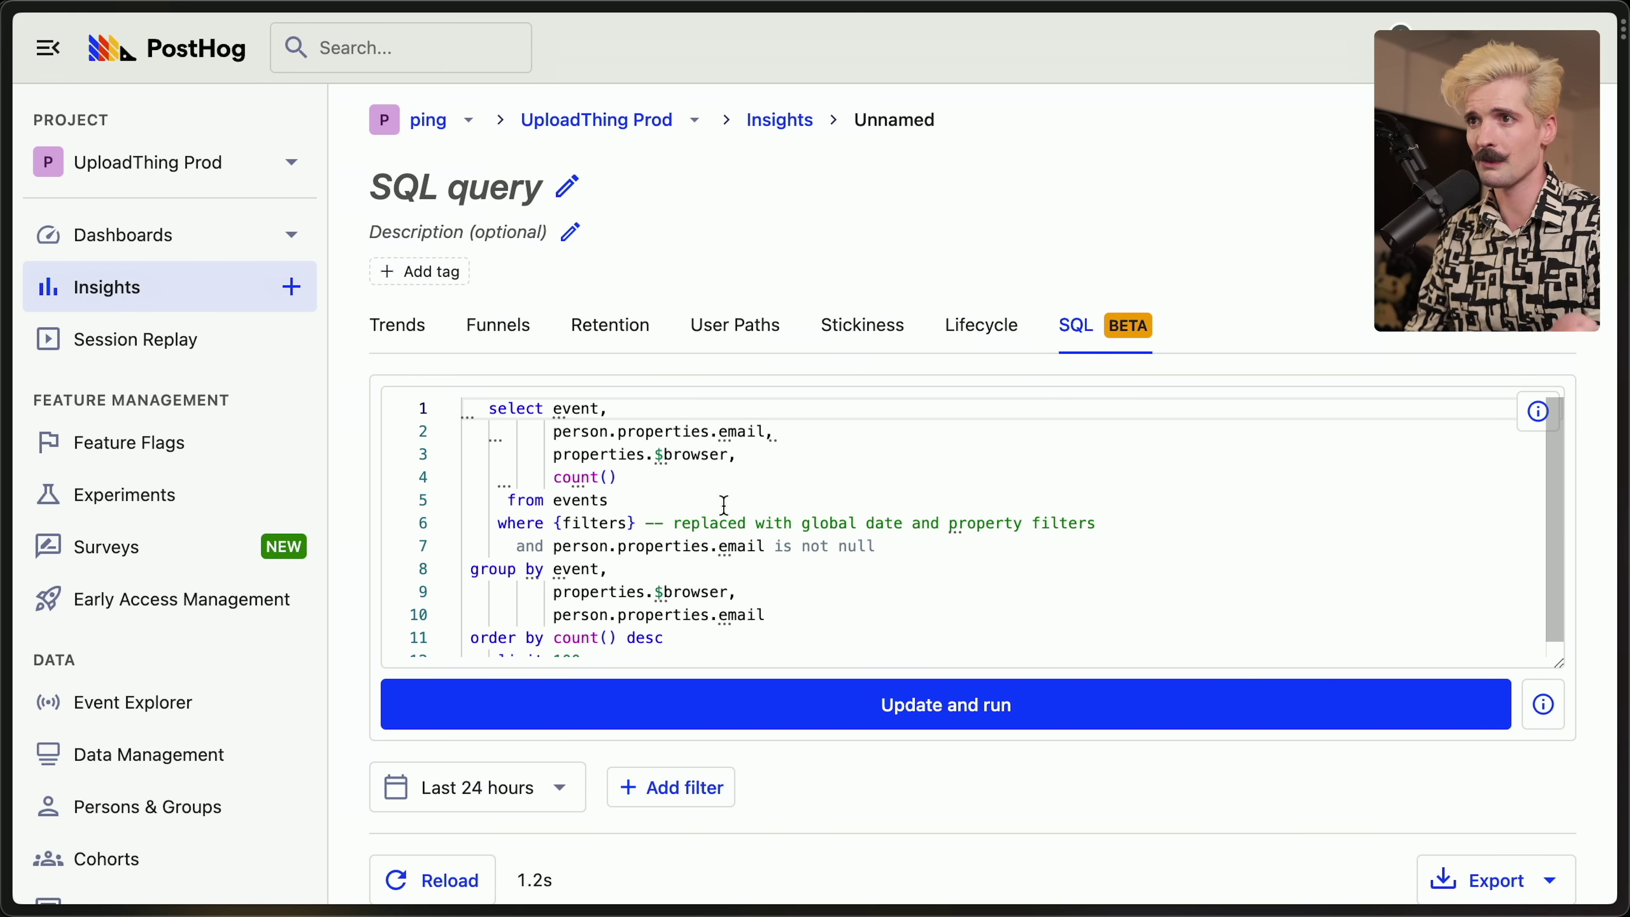
pyautogui.scroll(-1, 723, 505)
pyautogui.scroll(1, 724, 505)
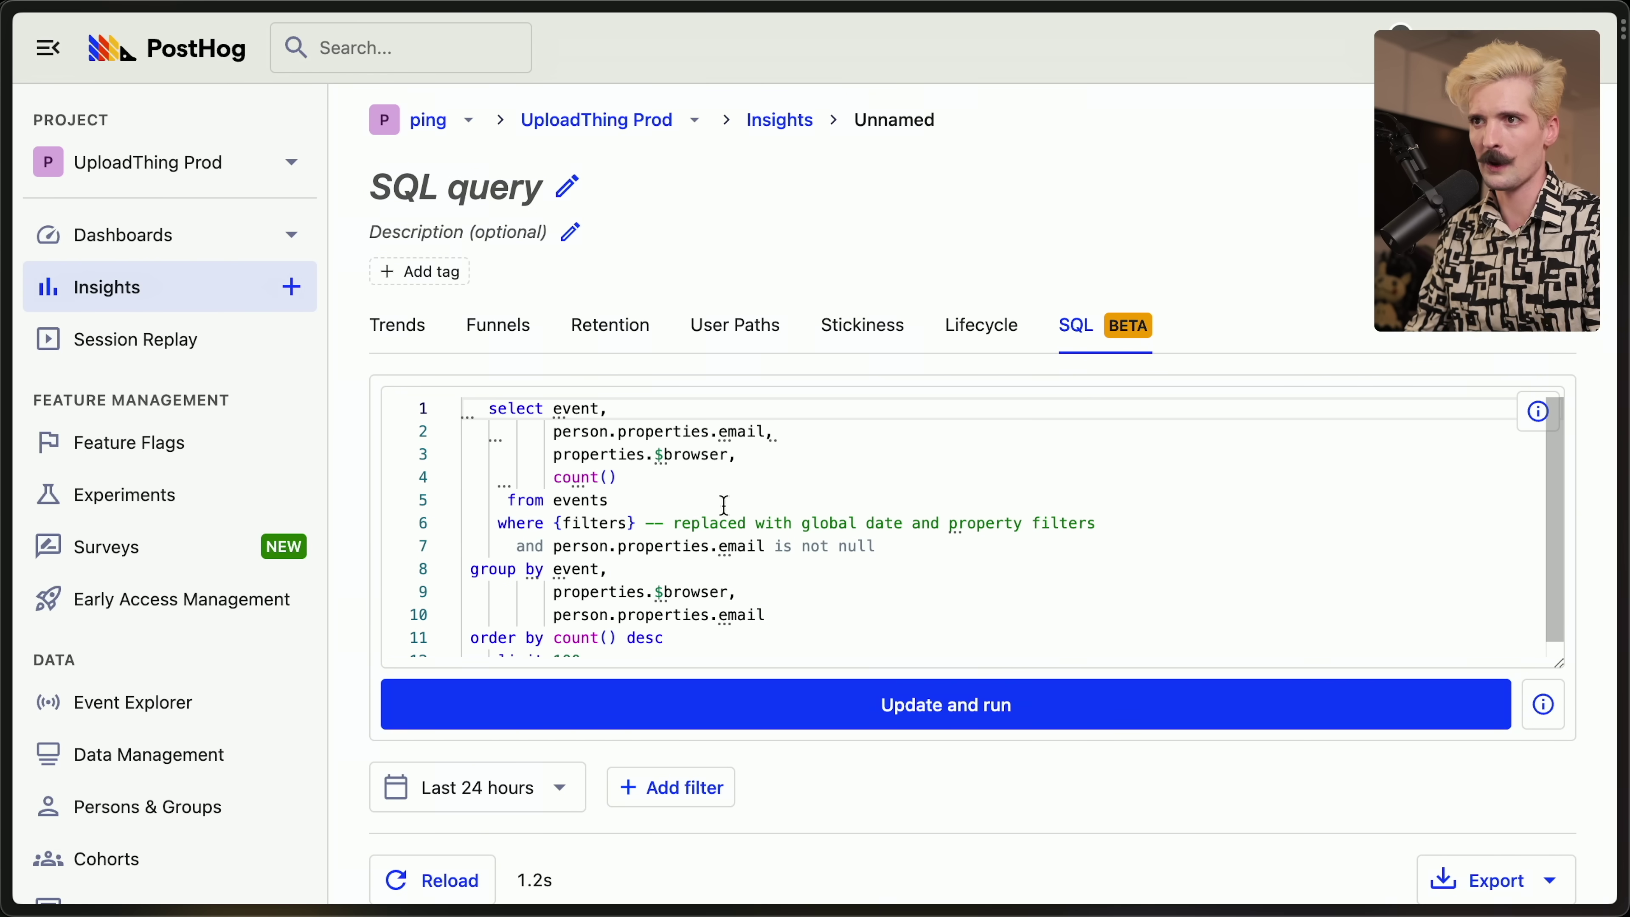
pyautogui.scroll(-1, 724, 505)
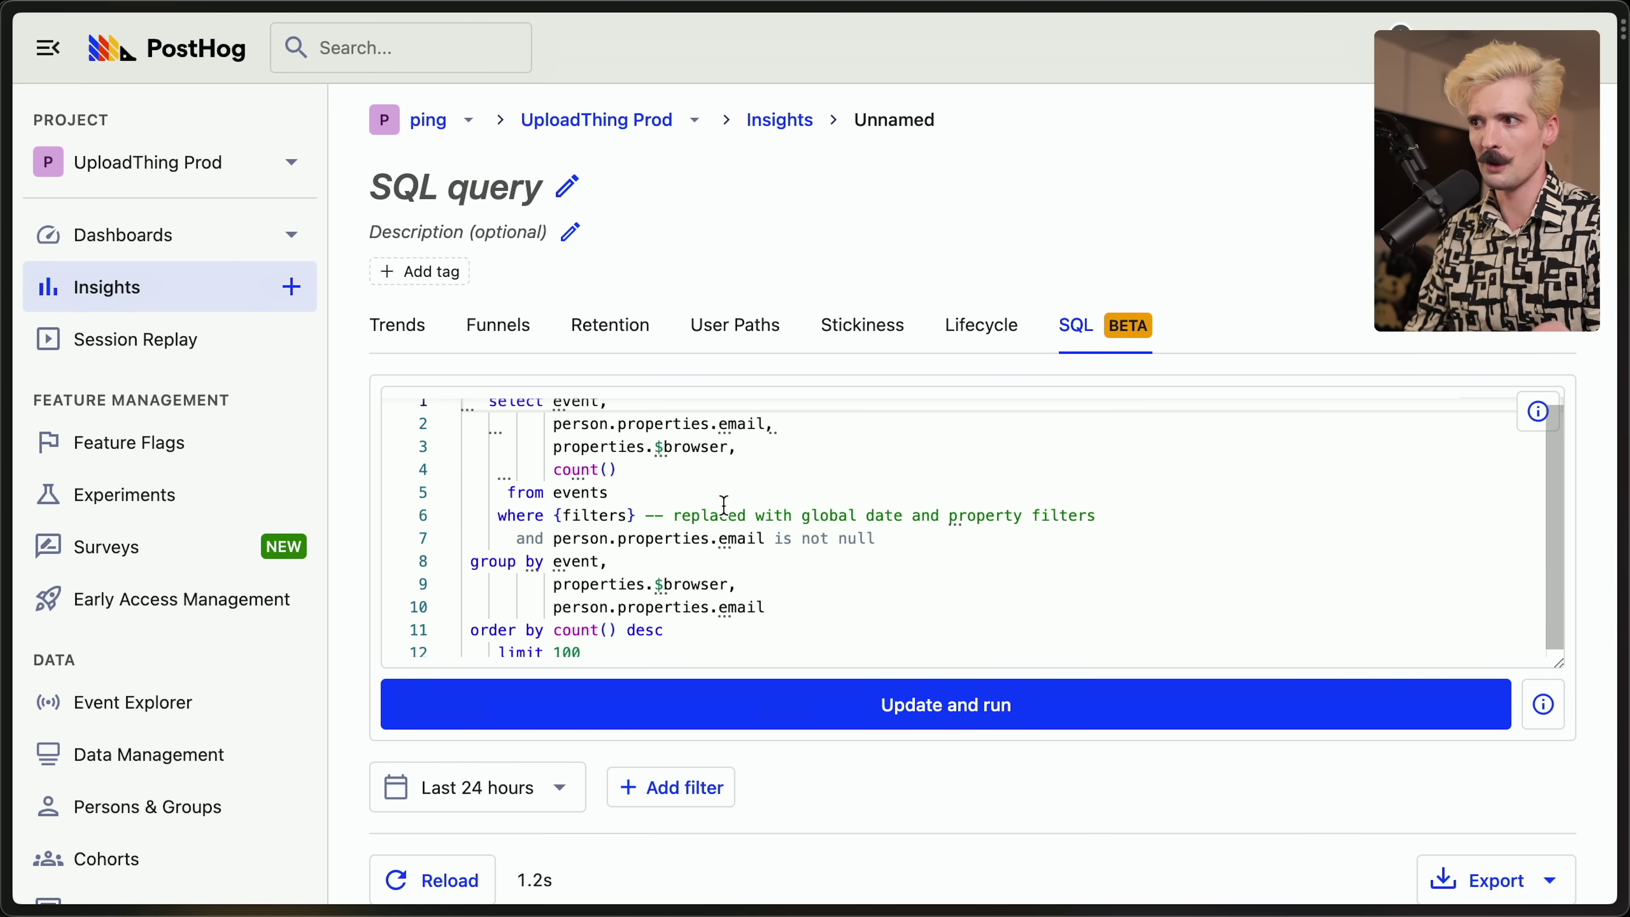
pyautogui.click(401, 324)
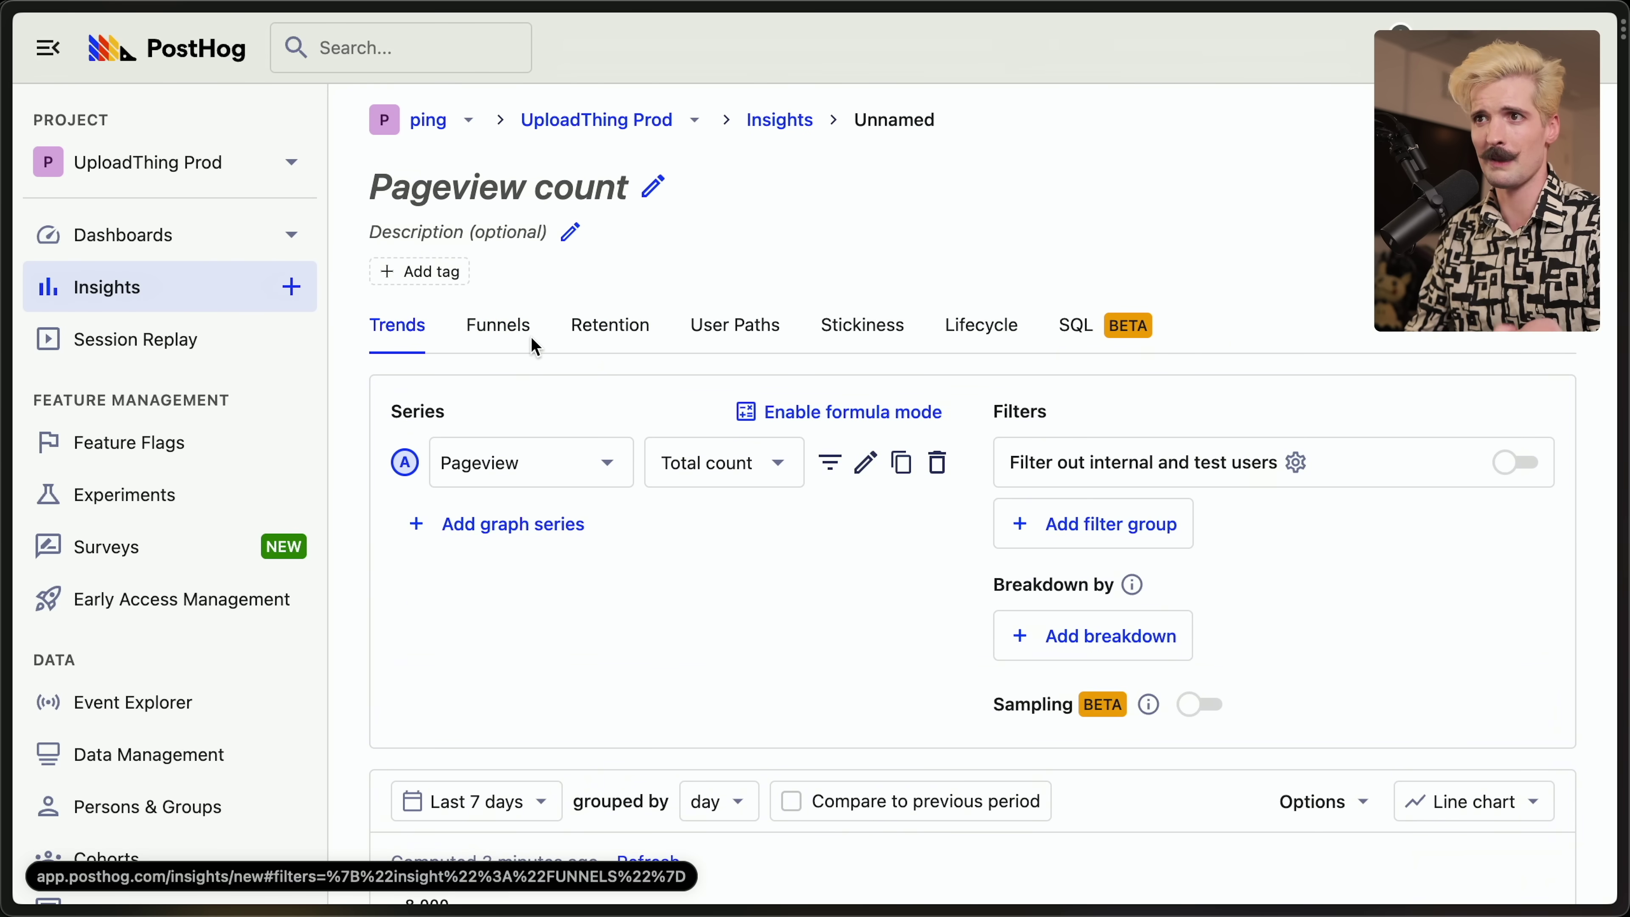
pyautogui.click(514, 335)
pyautogui.click(621, 333)
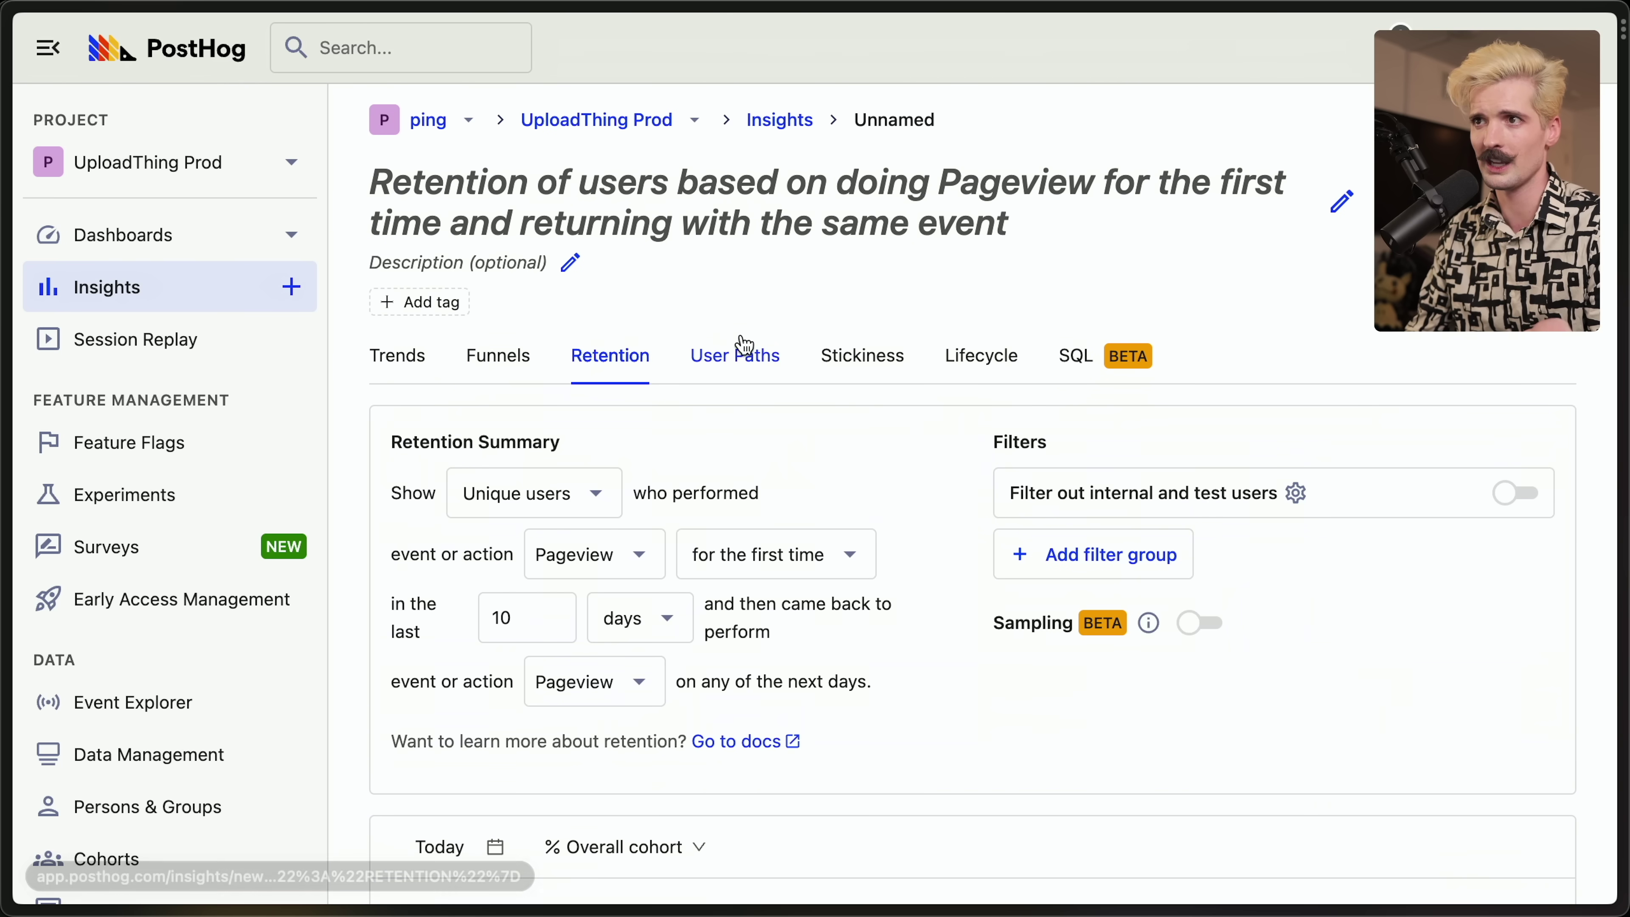
pyautogui.click(414, 358)
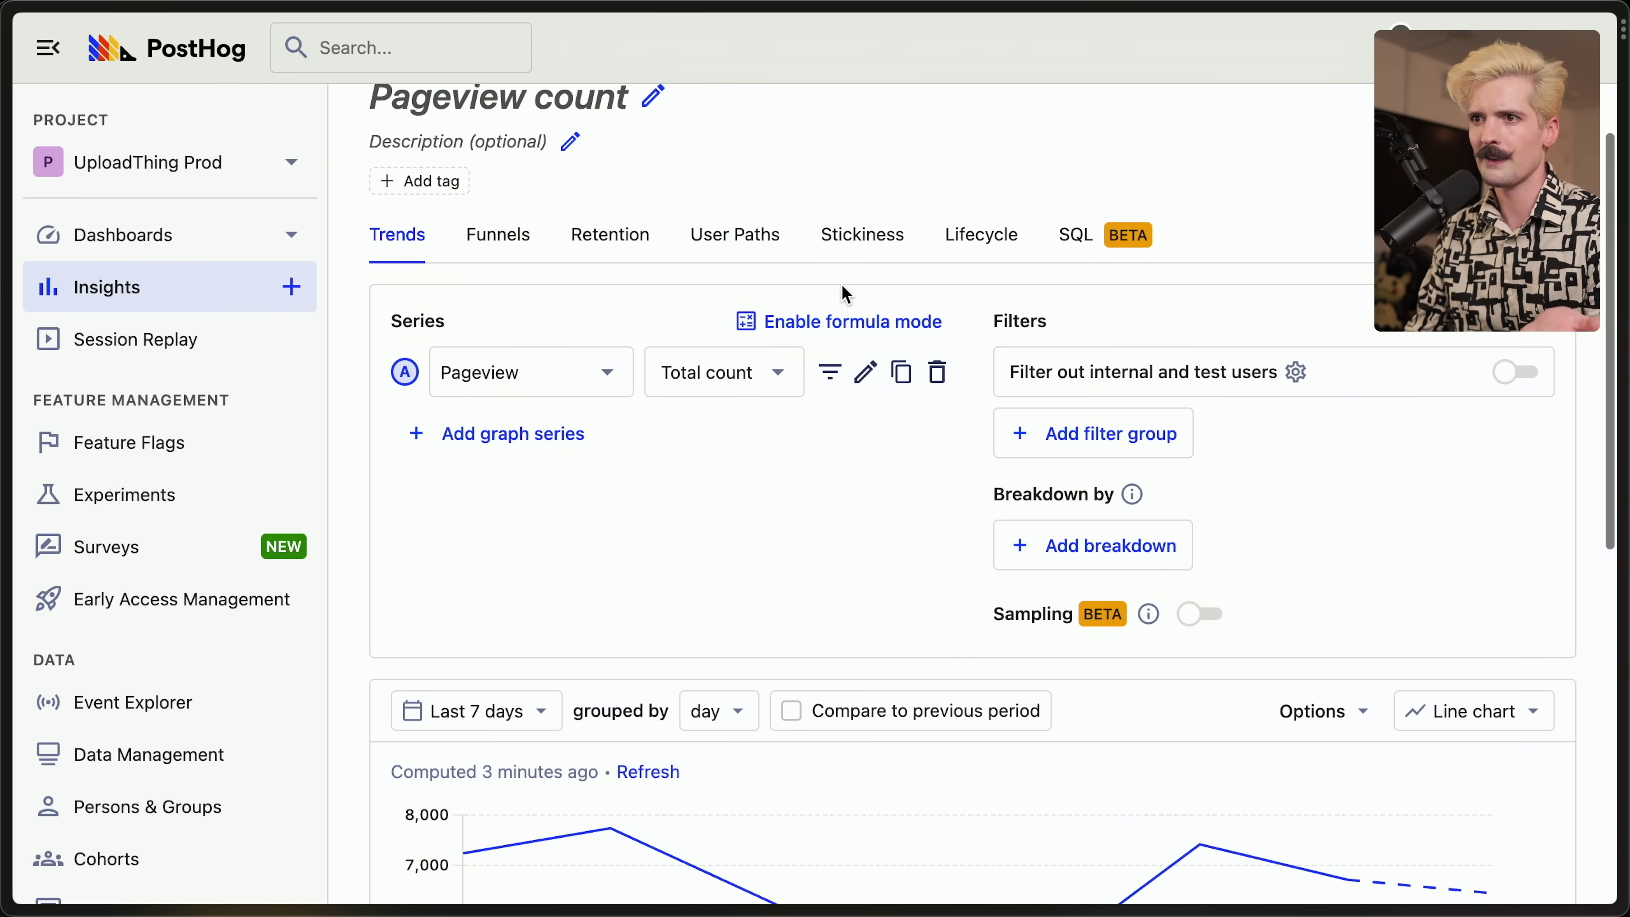
pyautogui.scroll(-8, 846, 294)
pyautogui.scroll(10, 846, 294)
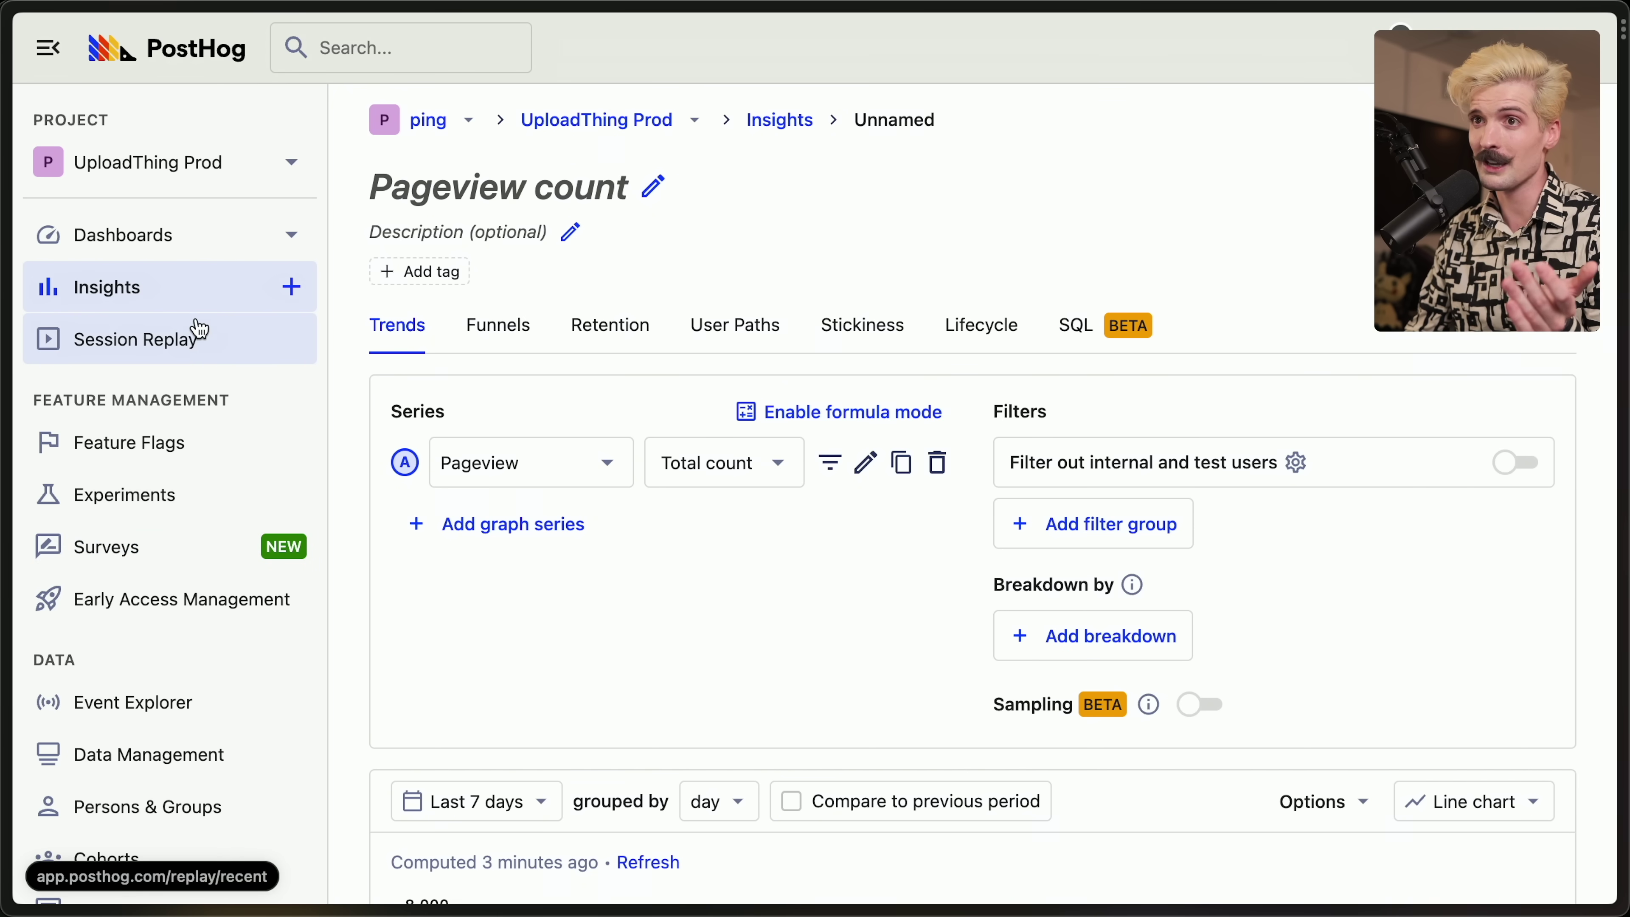
pyautogui.click(192, 301)
pyautogui.click(755, 569)
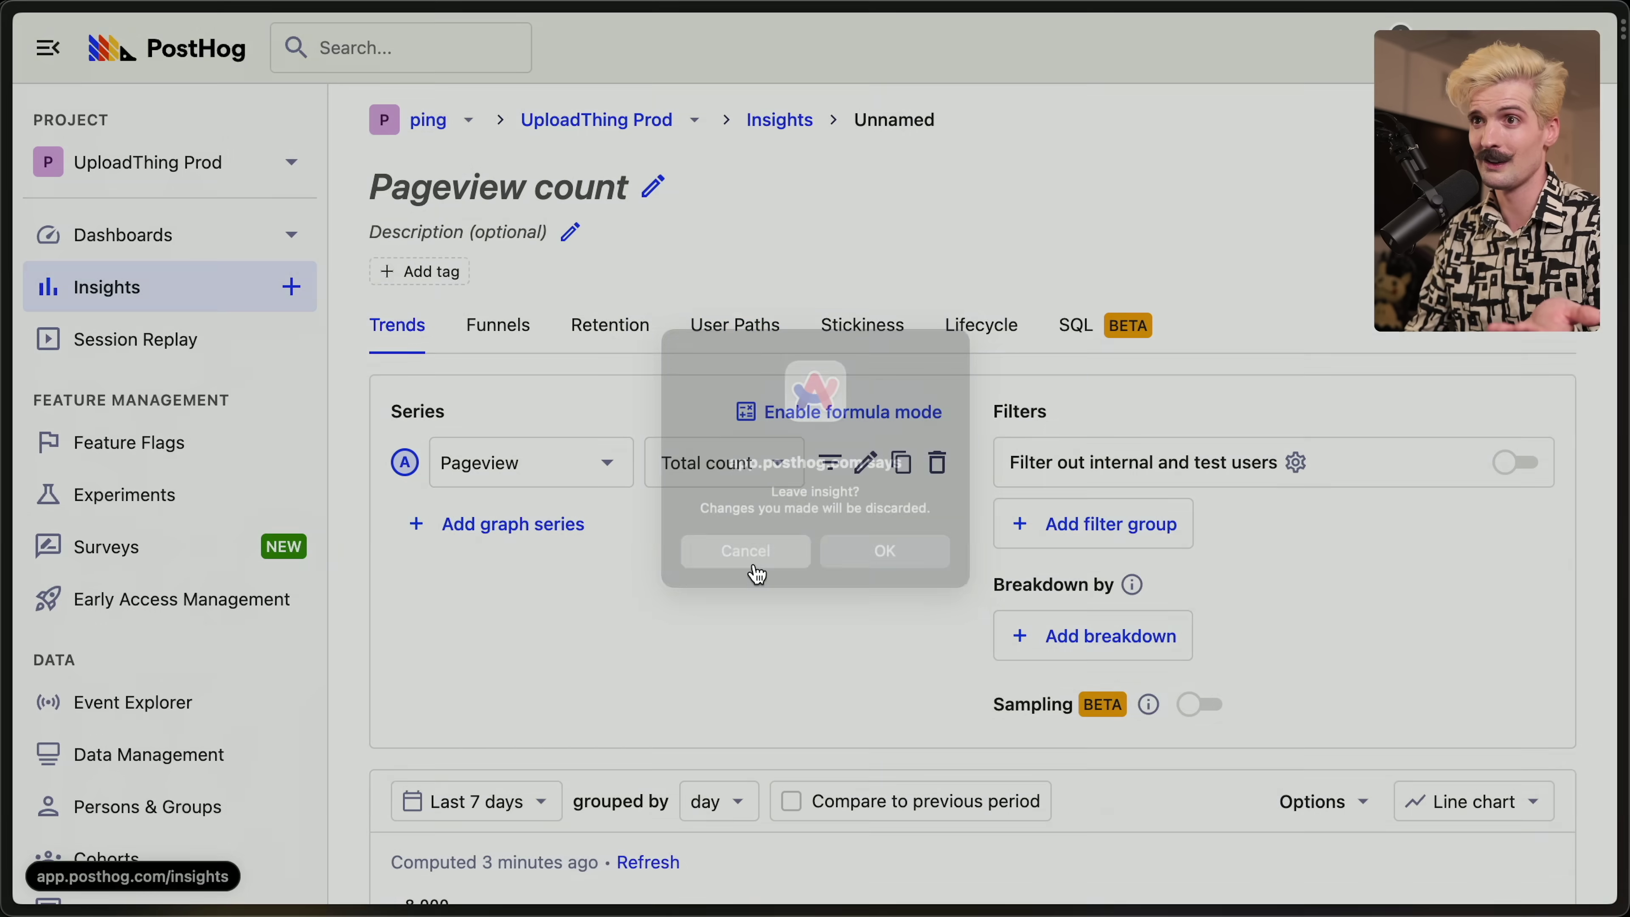